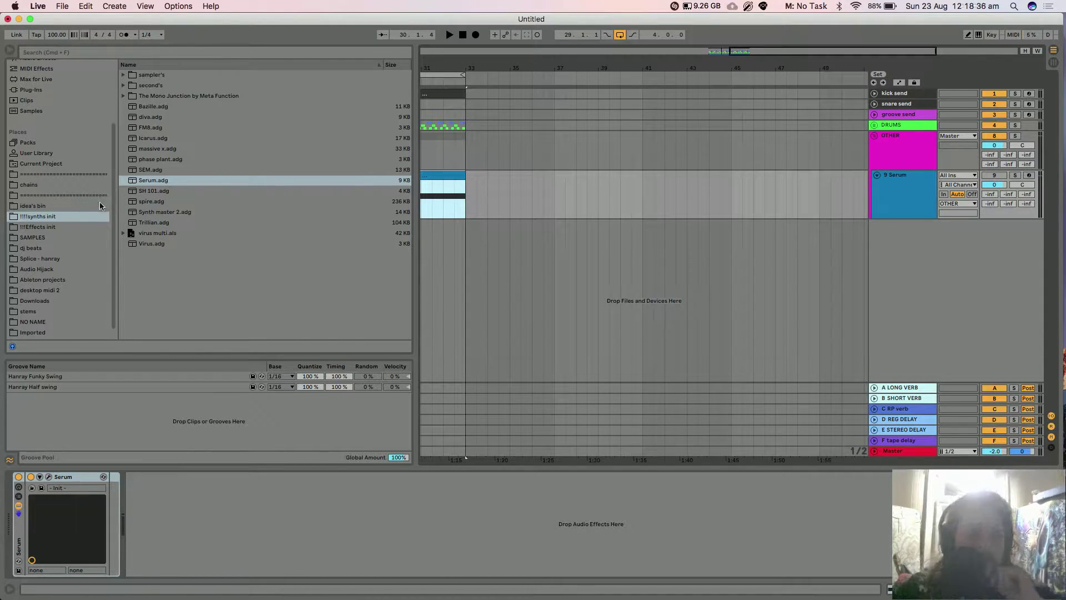
Show the plug-ins in the browser, frame the Serum clip at bars 29–33 and narrow the browser to widen the arrangement
left_click(38, 89)
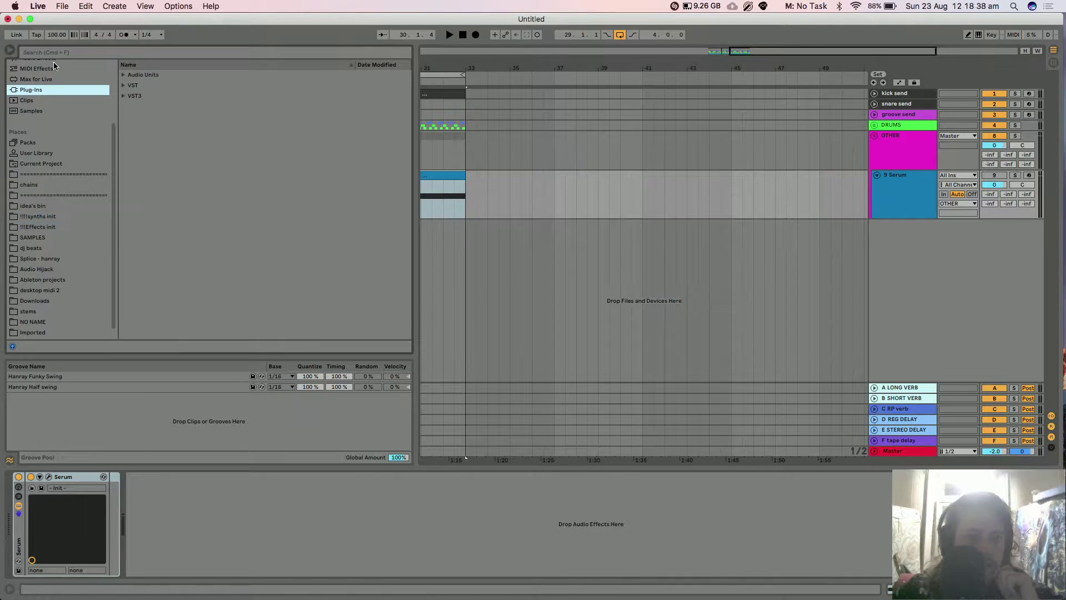
key("super+f")
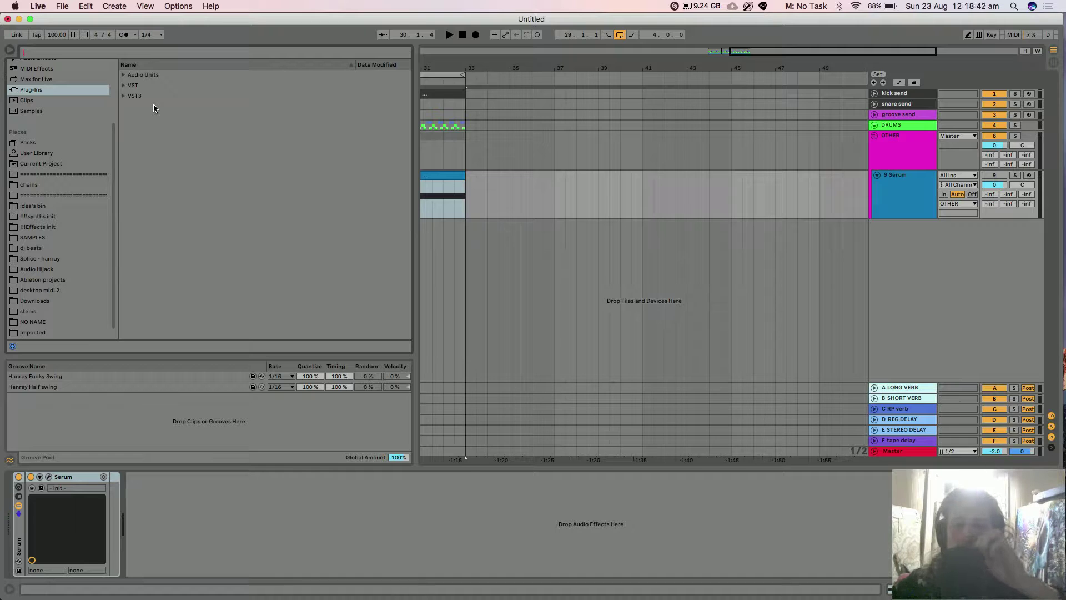
left_click(455, 177)
key("z")
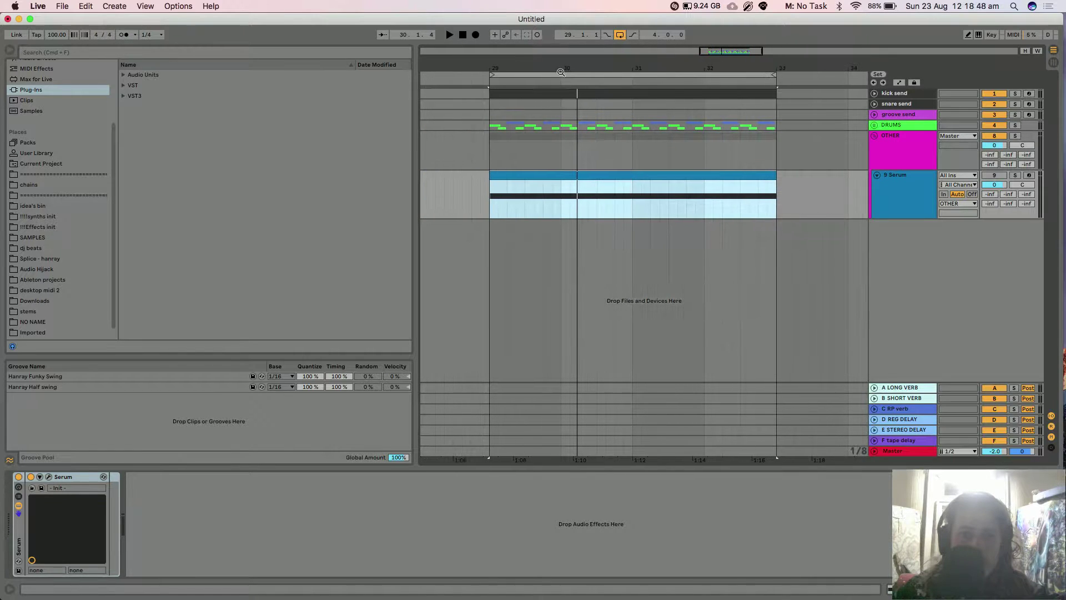
left_click_drag(416, 130, 285, 130)
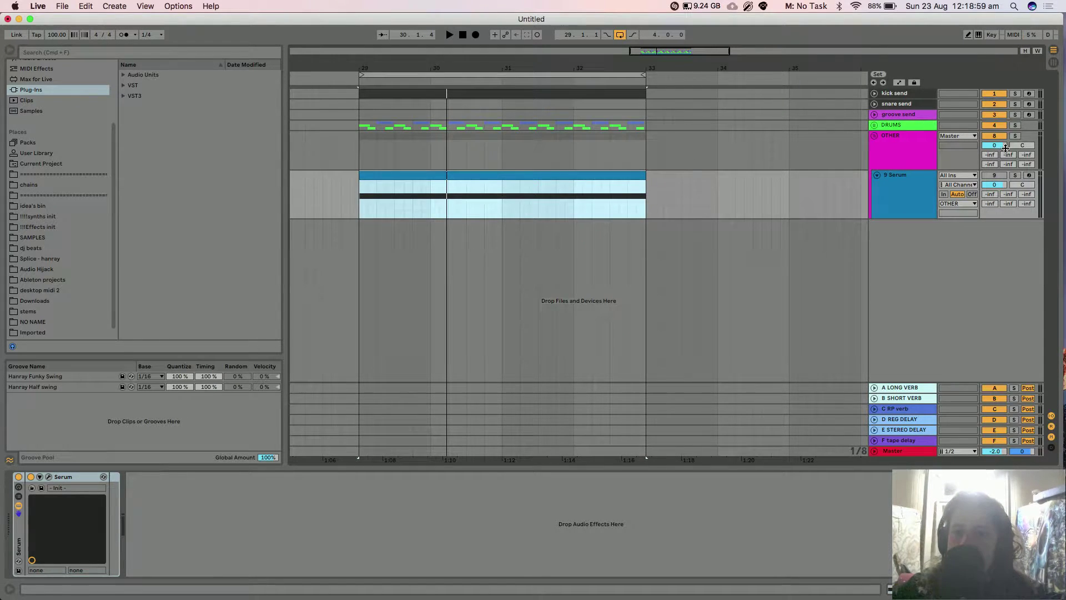
Deactivate the OTHER group and play bars 29 to 33 to audition the drums alone
left_click(993, 176)
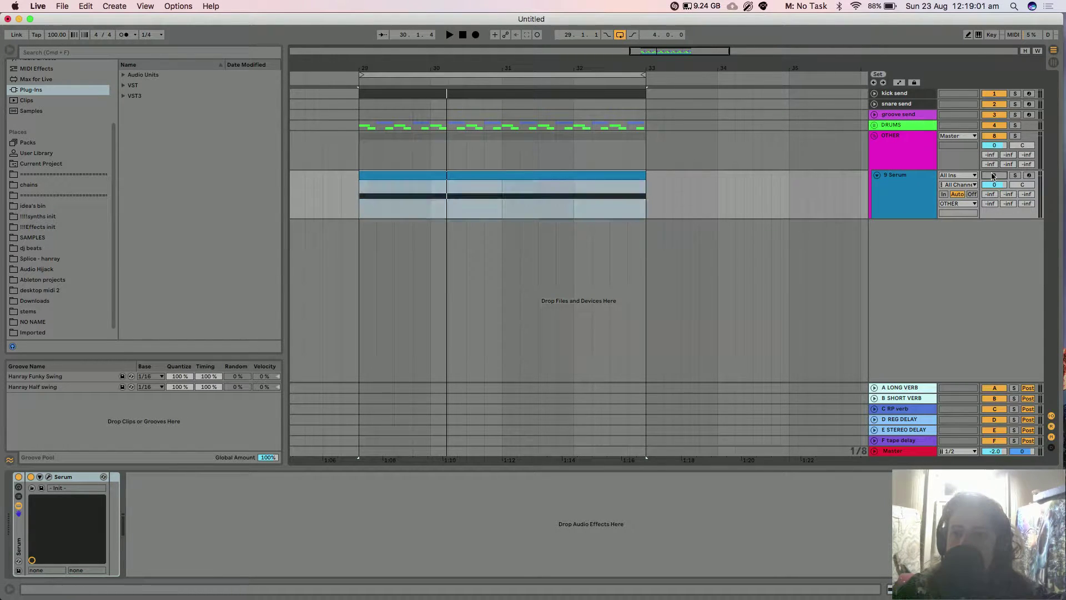
left_click(994, 136)
left_click_drag(361, 144, 647, 154)
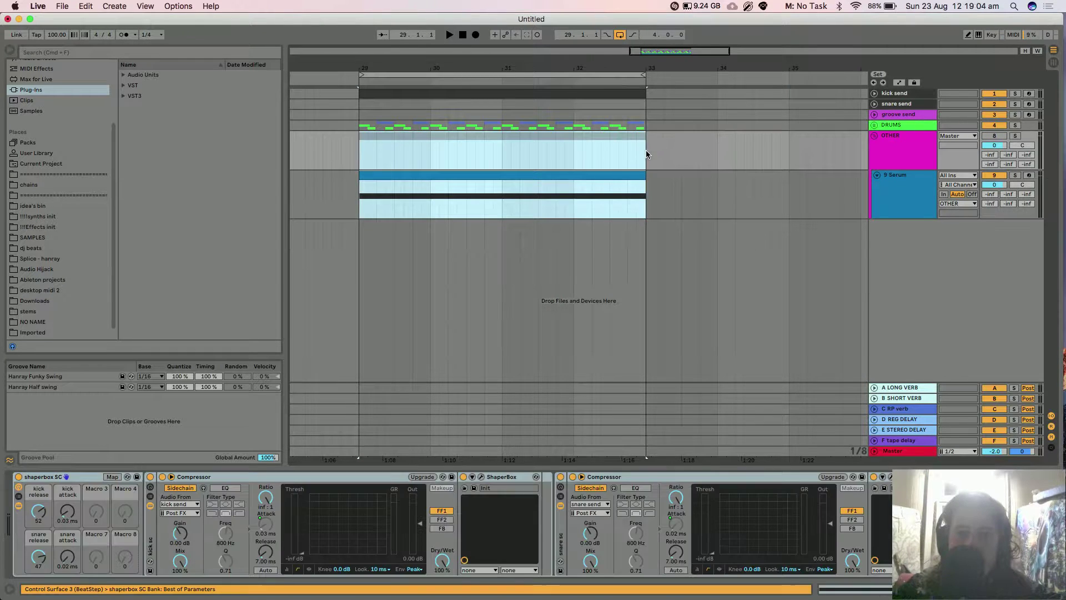
key("space")
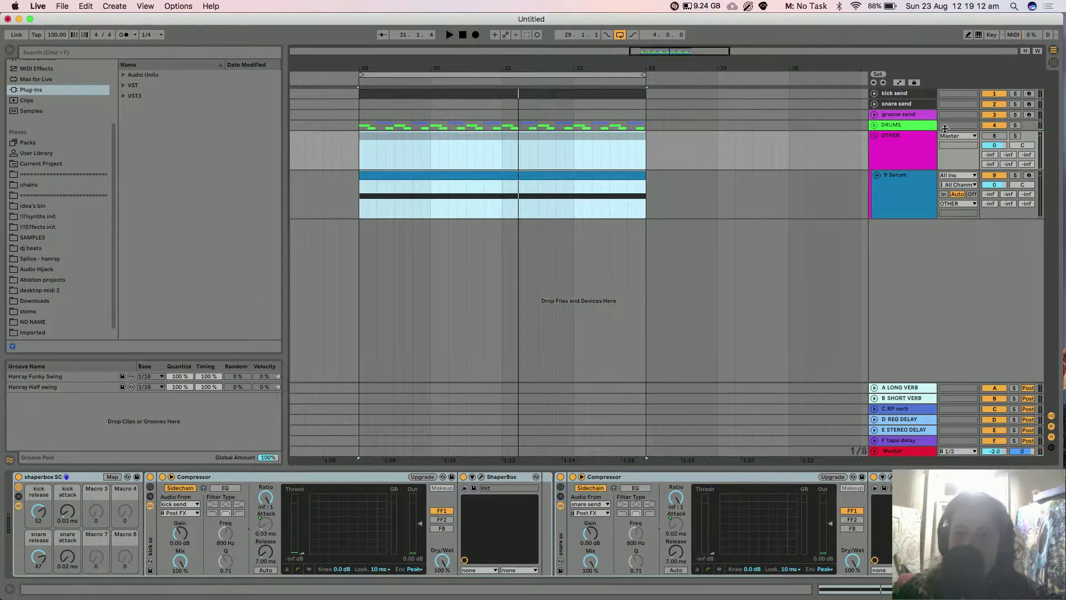
Reactivate the OTHER group and solo it to hear the Serum part without the drums
left_click(1000, 137)
left_click(1015, 136)
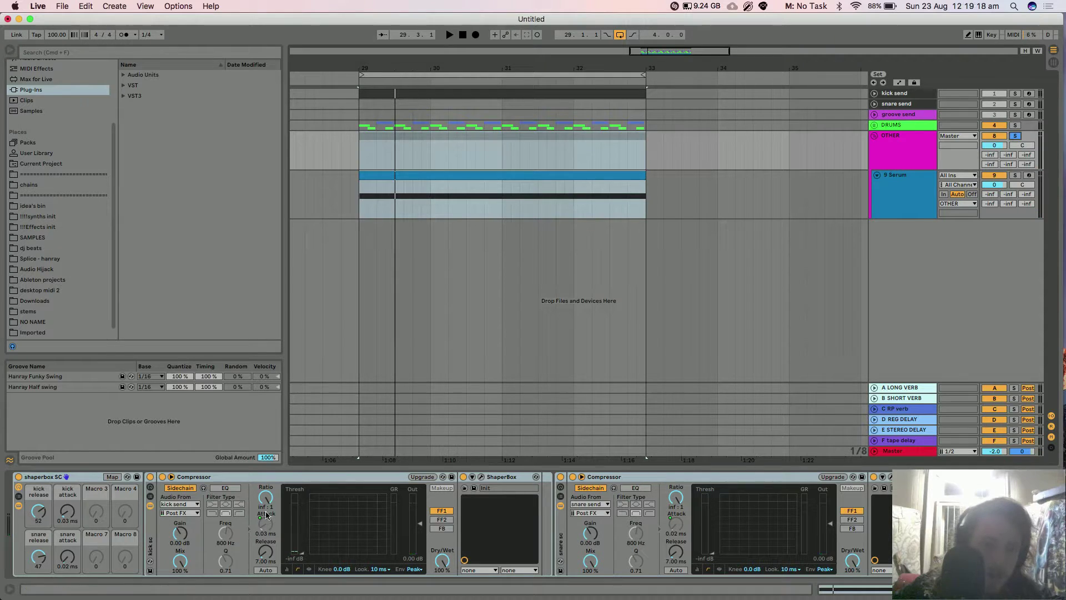
double_click(79, 480)
Select the clip on the Serum track and open the Serum plug-in window
left_click(424, 173)
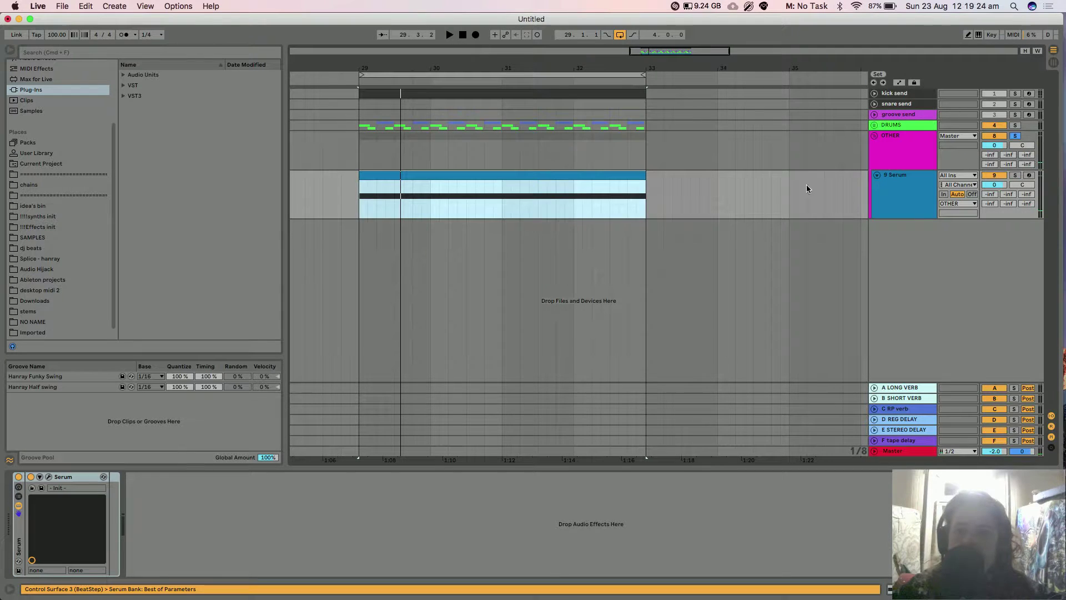
left_click(53, 477)
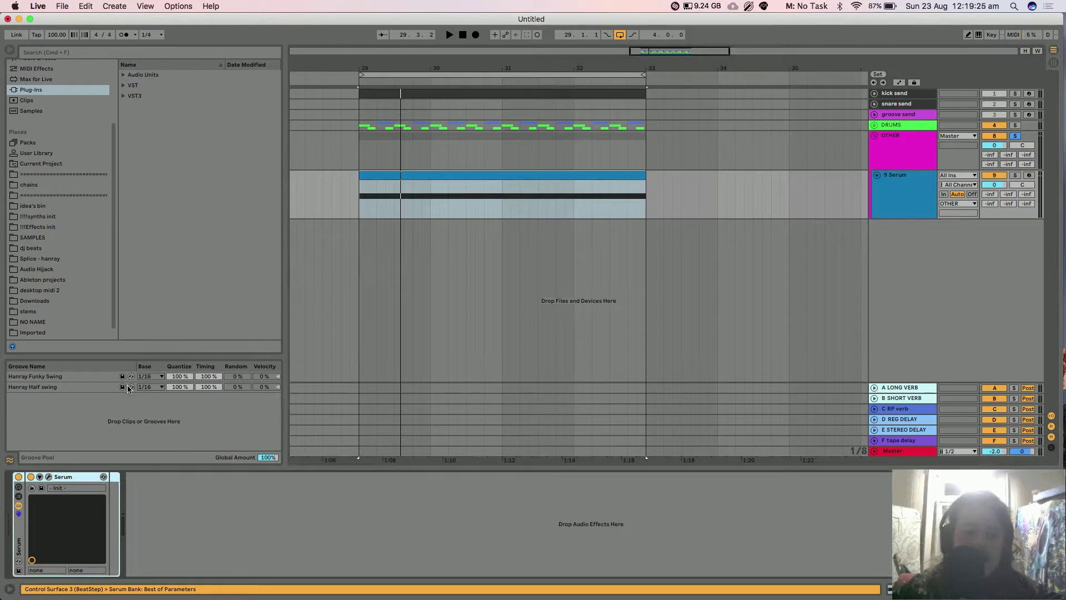
left_click(48, 477)
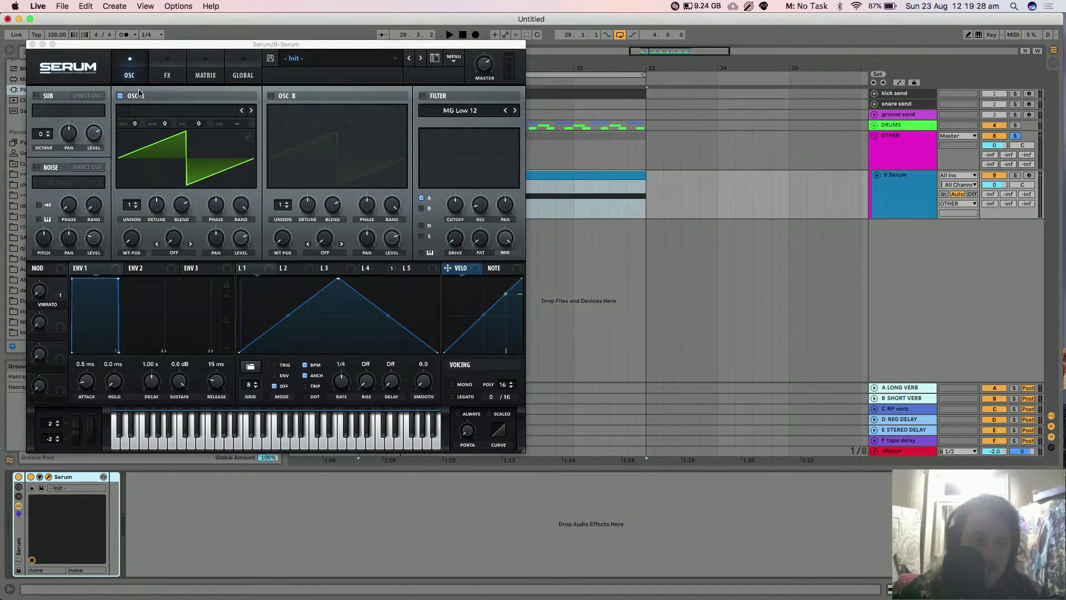
Enable Serum's MG Low 12 filter and assign LFO 1 to its cutoff with a 1/8 rate
left_click(423, 96)
left_click_drag(455, 201, 461, 221)
key("space")
key("space")
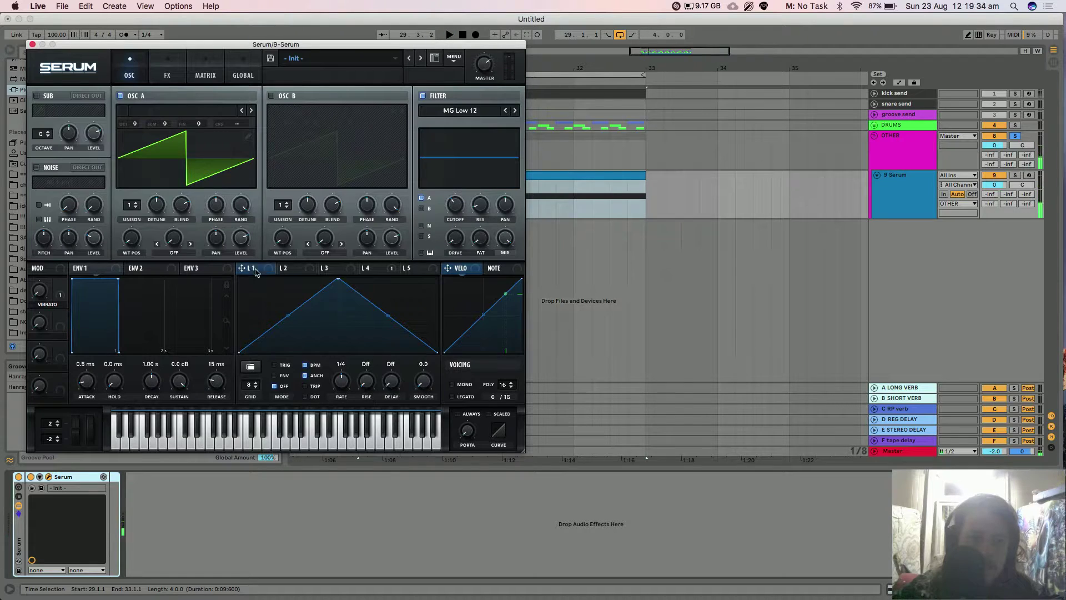
left_click_drag(256, 272, 455, 205)
key("space")
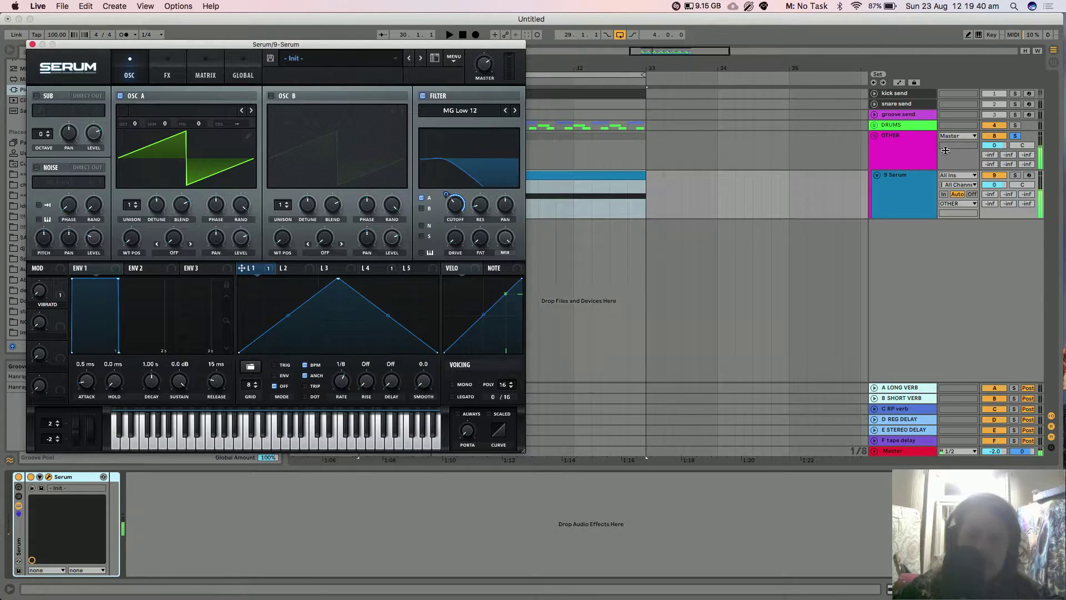
Unsolo the OTHER group and play the wobbling Serum sound together with the drums
key("space")
left_click(1017, 137)
key("space")
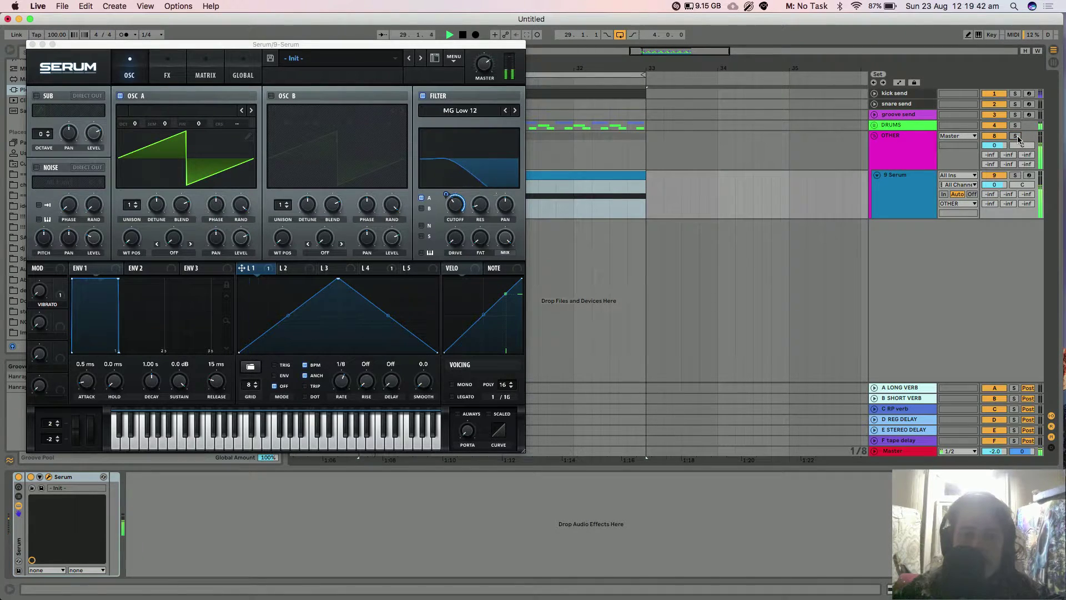
Set the LFO 1 rate to 1/4 and audition it against the drums
left_click(457, 230)
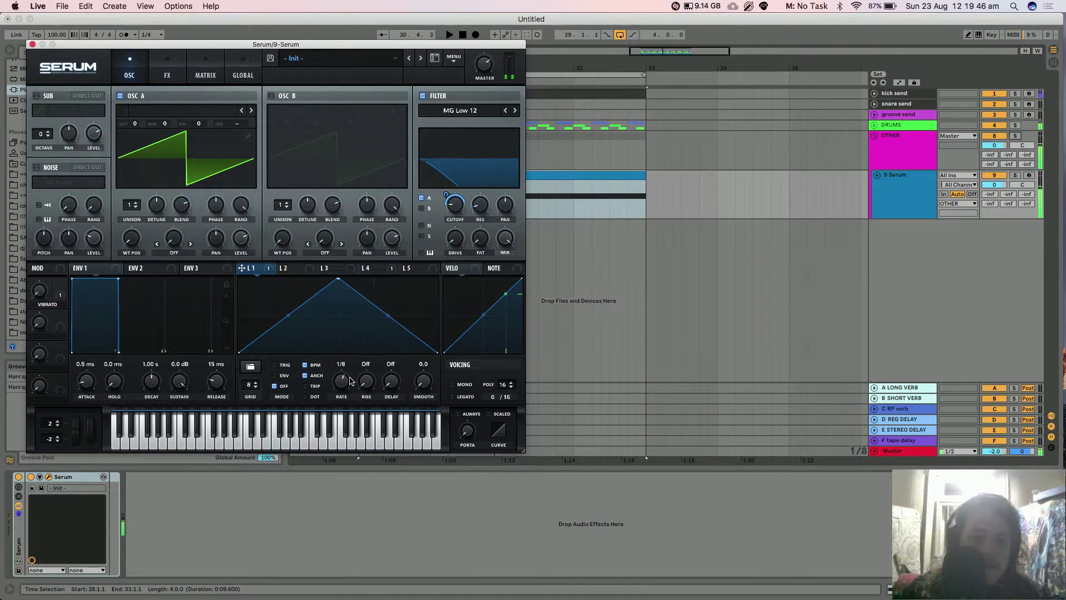
left_click_drag(345, 395, 345, 391)
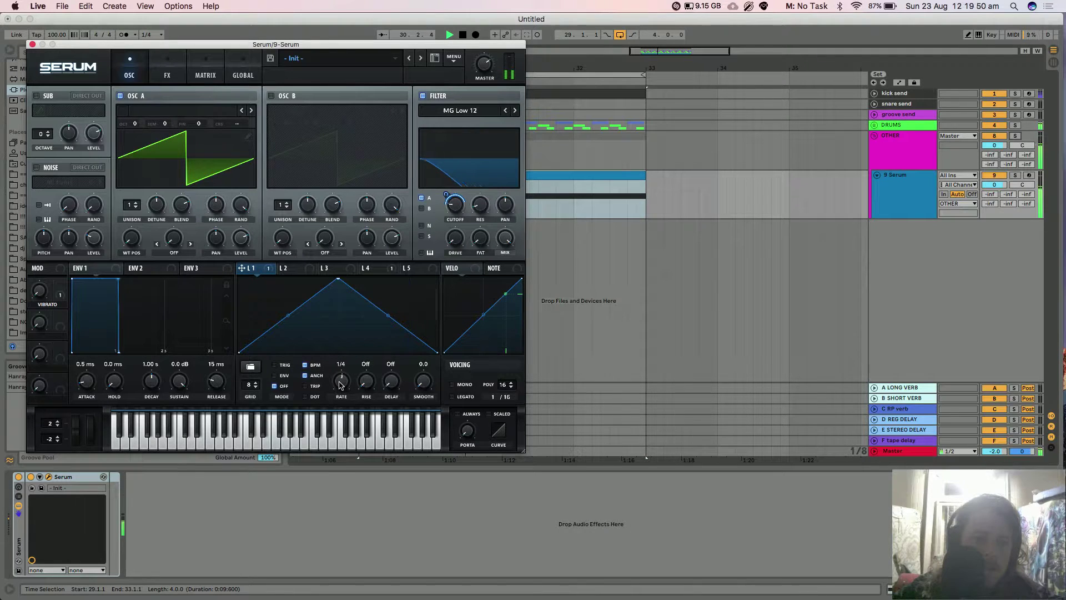
key("space")
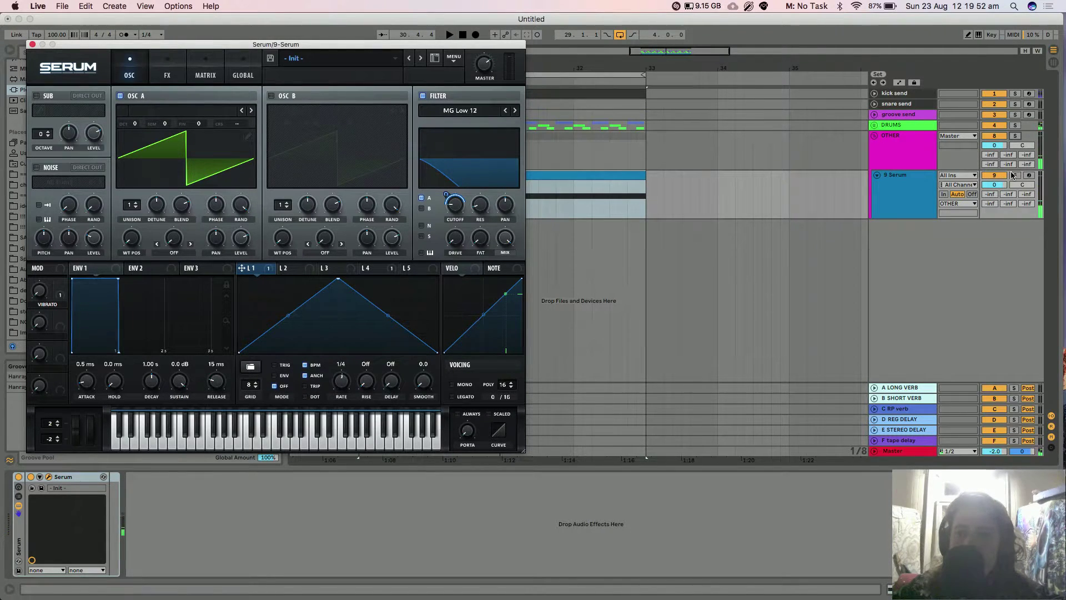
Solo the Serum track and reshape the LFO 1 curve into two triangular peaks during playback
left_click(1013, 175)
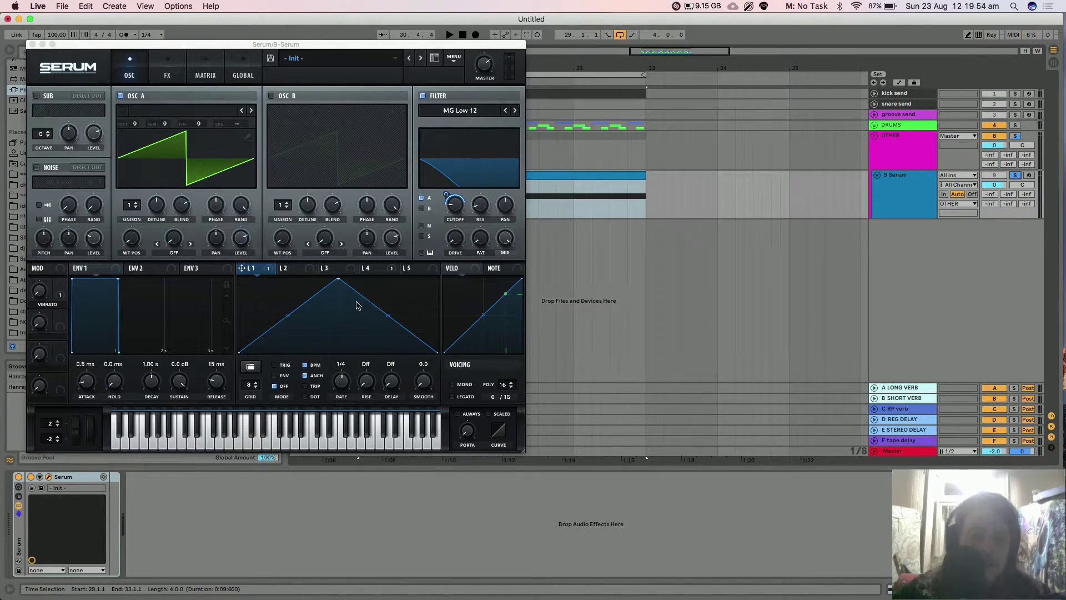
left_click_drag(338, 279, 301, 281)
double_click(345, 328)
left_click_drag(344, 328, 336, 361)
double_click(392, 307)
key("space")
left_click_drag(392, 307, 406, 269)
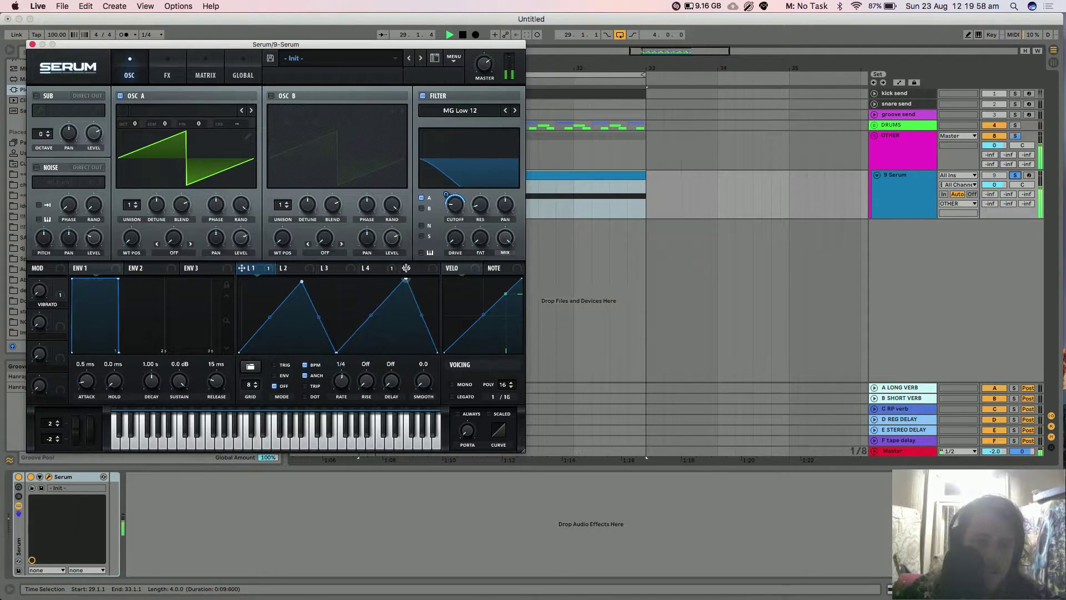
Set the LFO 1 rate to 1/8, stop playback and close the Serum window
left_click_drag(344, 383, 344, 375)
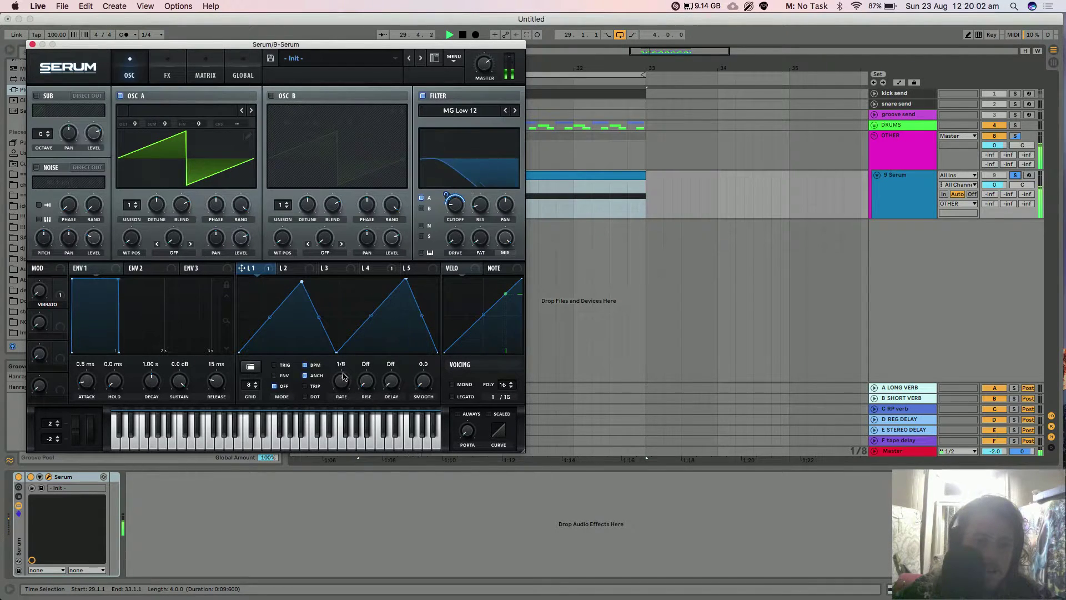
key("space")
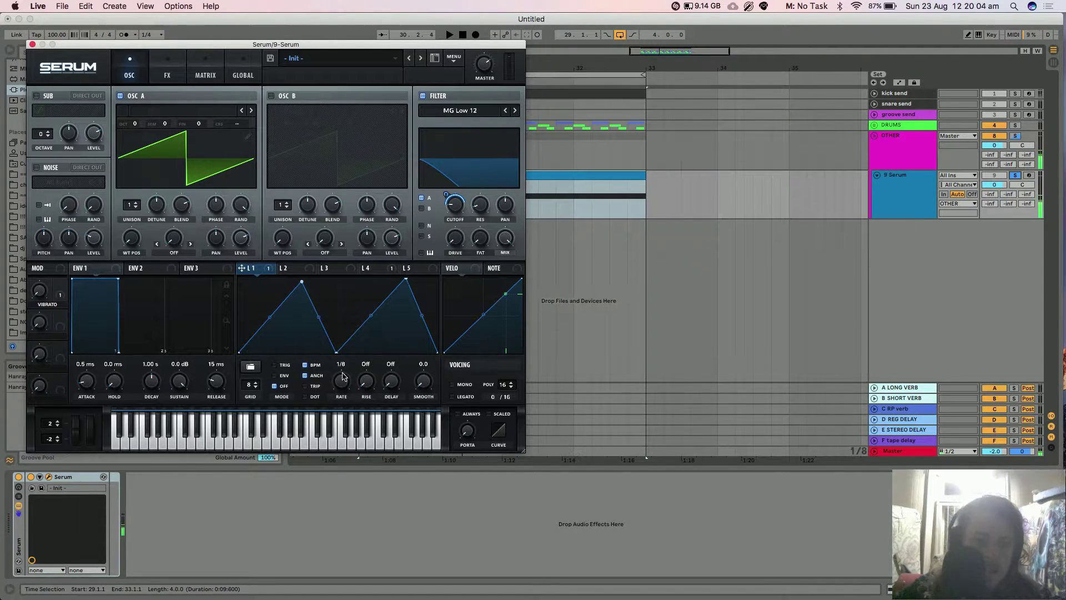
left_click(36, 35)
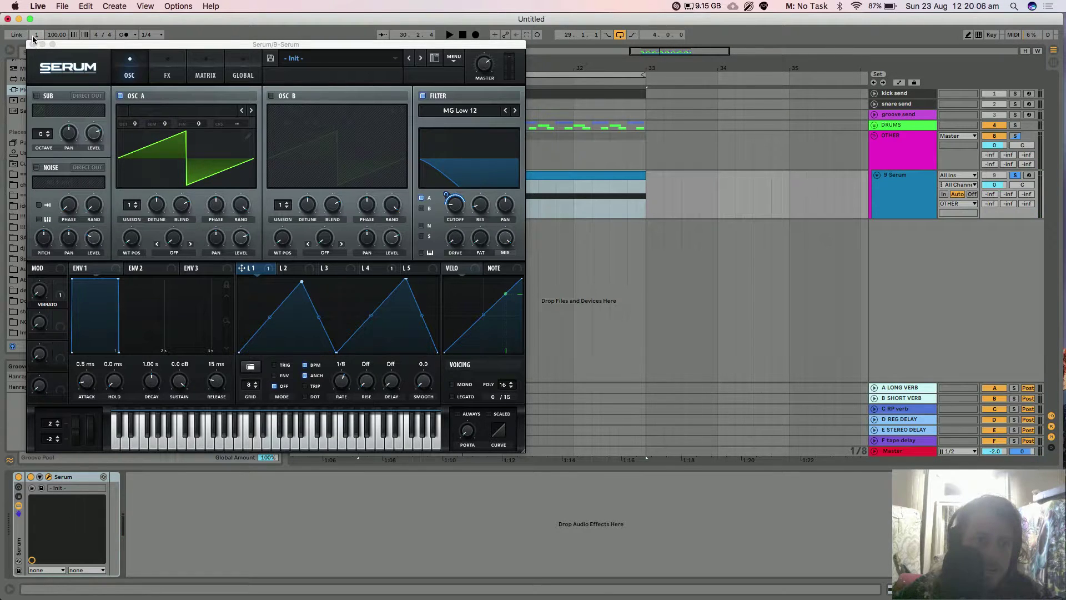
left_click(32, 44)
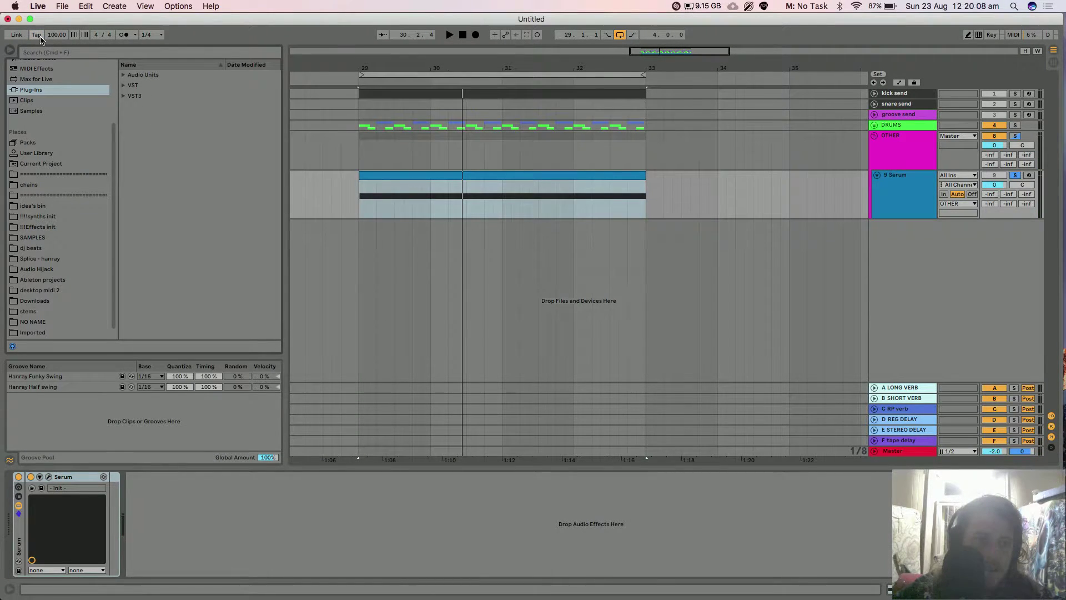
Place the Hanray Funky Swing groove as a clip on a new MIDI track at bar 29 and duplicate it up to bar 33
left_click_drag(25, 376, 359, 260)
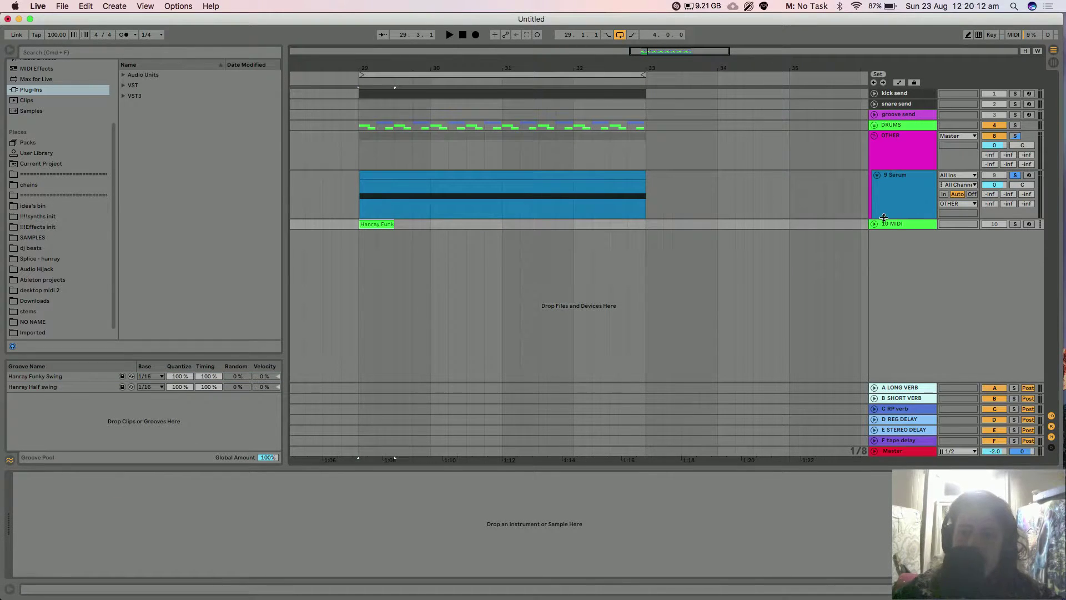
left_click(875, 224)
left_click(383, 222)
key("super+d")
key("super+d")
key("super+d")
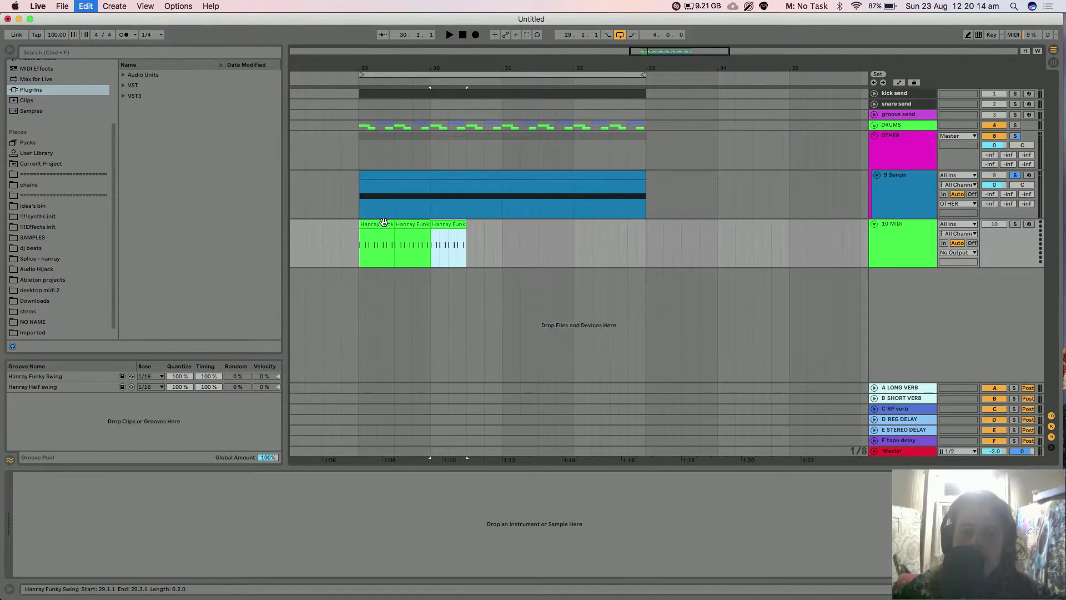
key("super+d")
key("super+d")
key("super+d")
key("super+d")
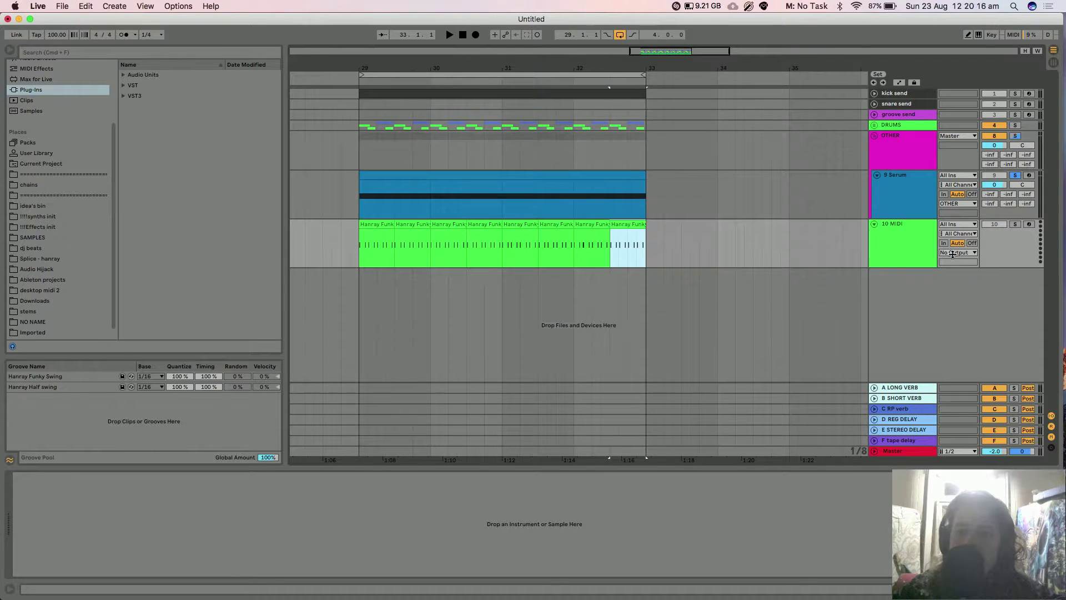
Insert an audio track and place it between the Serum track and the groove's MIDI track
left_click(926, 246)
right_click(927, 245)
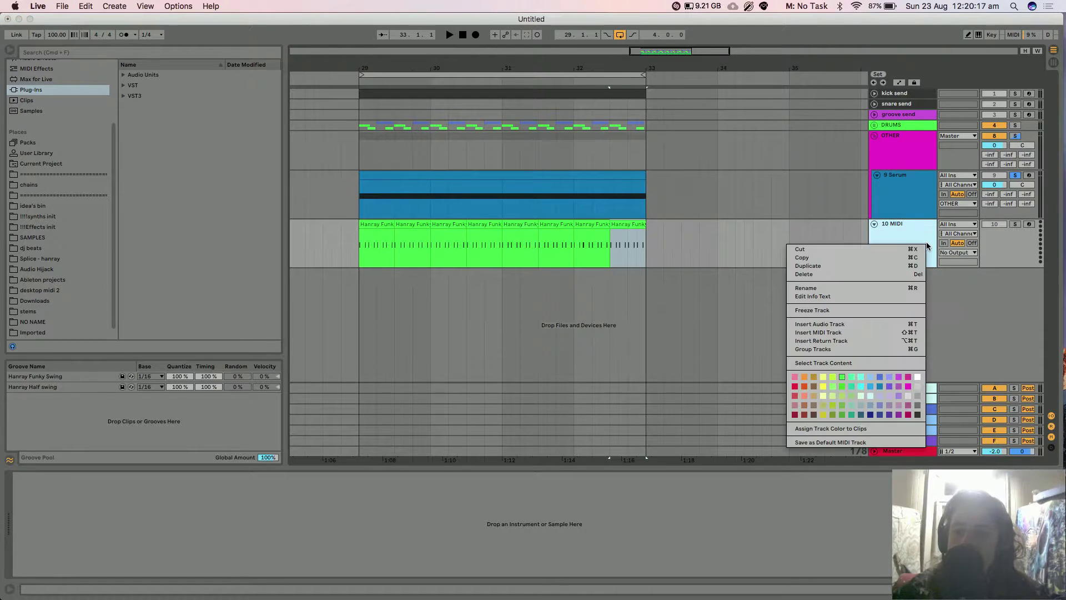
left_click(855, 322)
left_click_drag(888, 278, 897, 226)
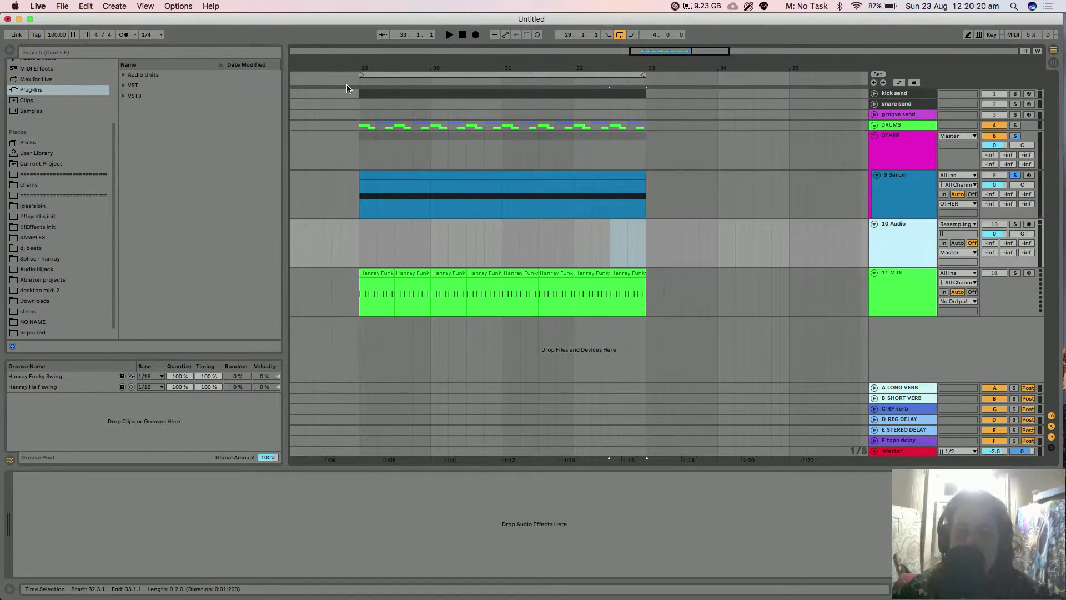
Set the new audio track's input to 9-Serum and arm the track for recording
left_click_drag(368, 65, 414, 65)
left_click(971, 223)
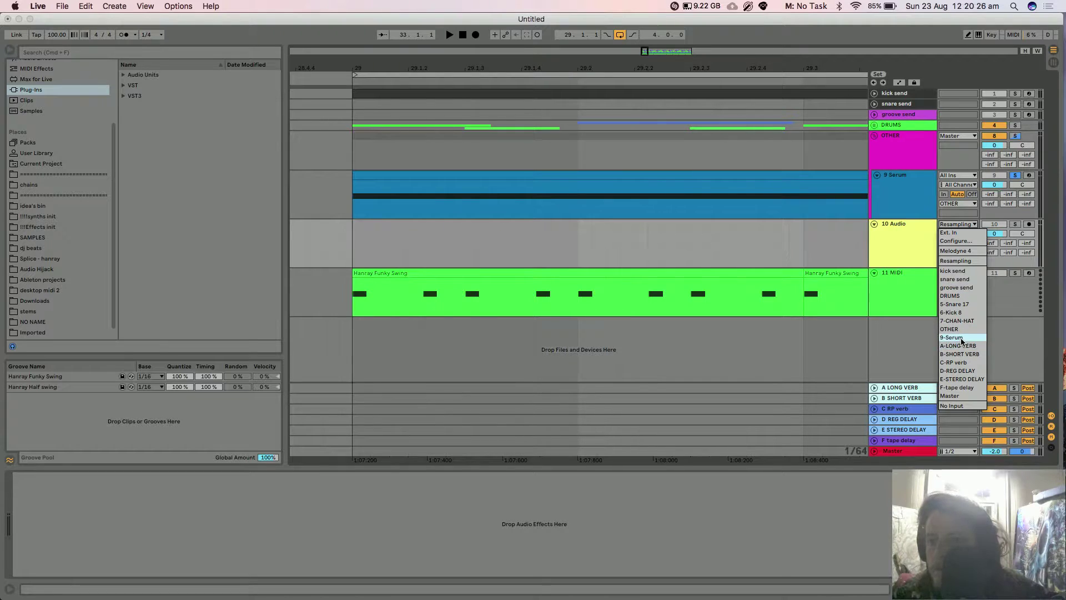
left_click(951, 337)
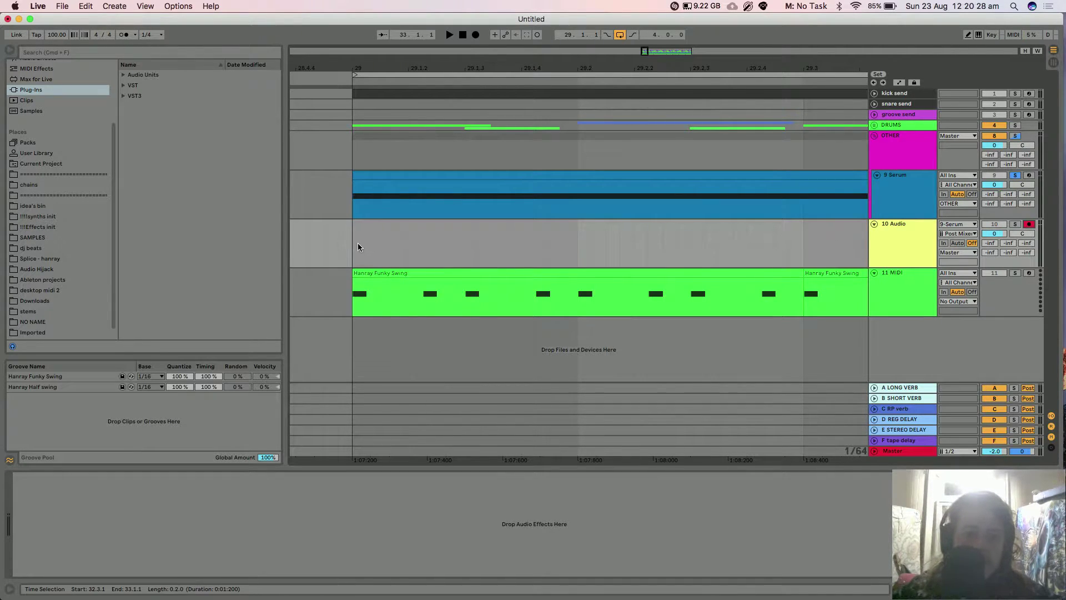
Loop the range from 29.1.1 to 29.2.1 and start recording Serum's output onto the audio track
left_click_drag(355, 241, 552, 239)
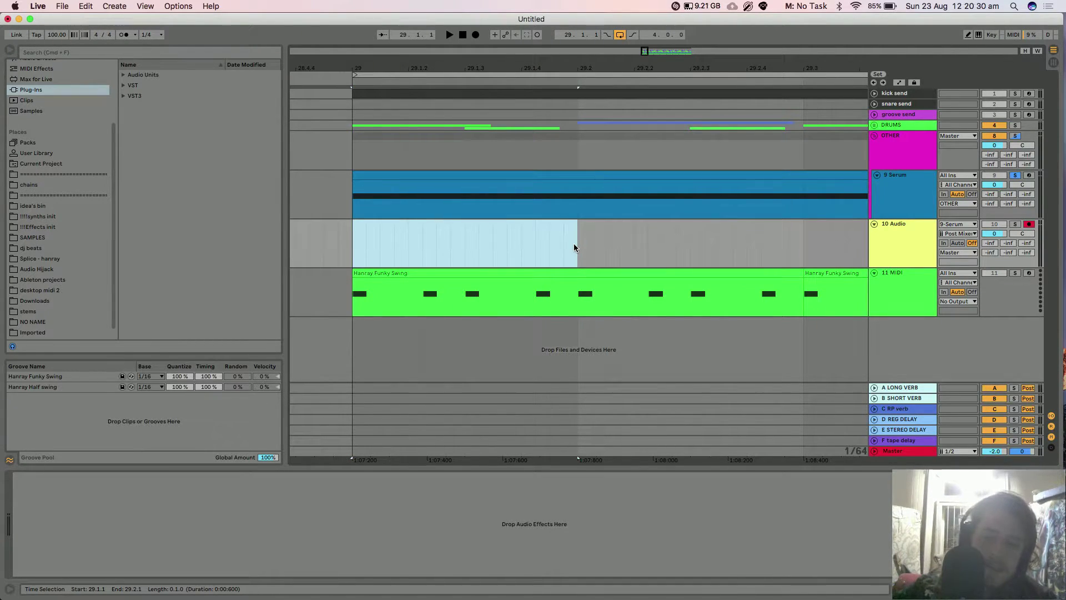
key("super+l")
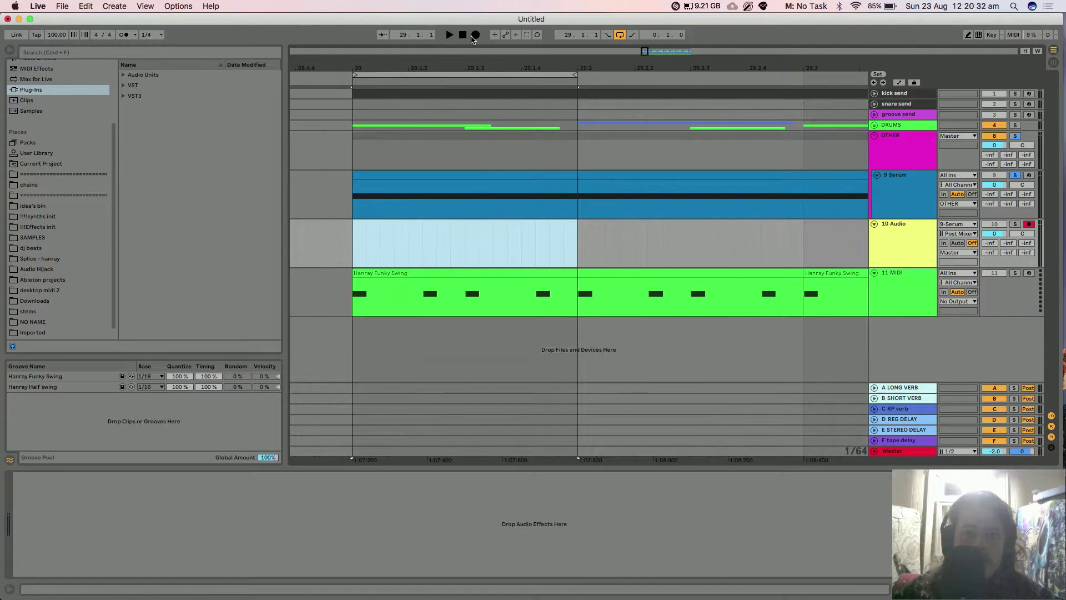
left_click(475, 35)
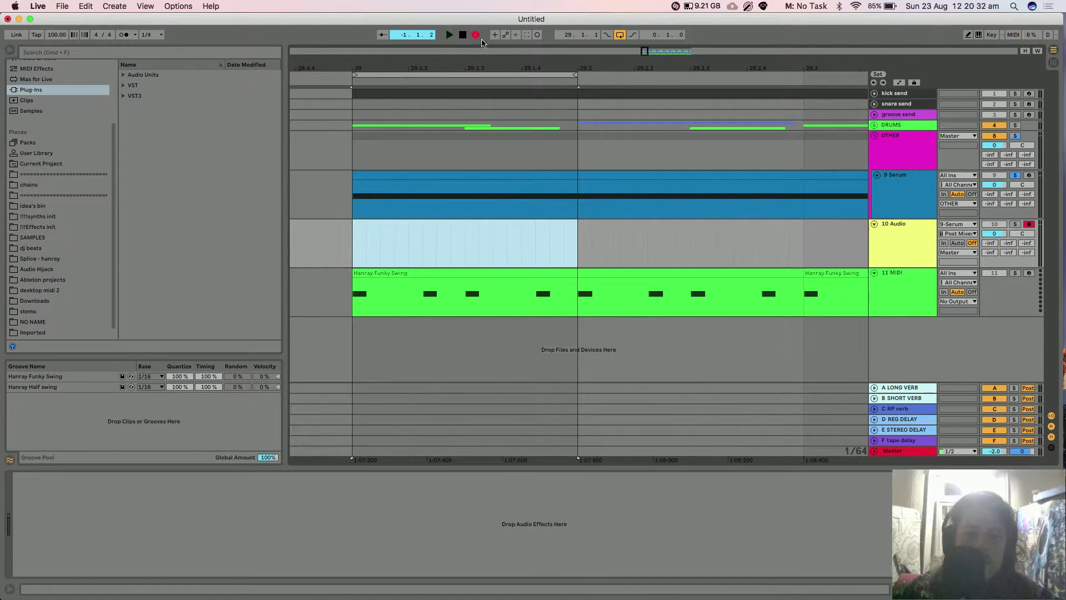
Stop the recording, reopen the Serum window and adjust the filter cutoff
left_click(887, 187)
key("space")
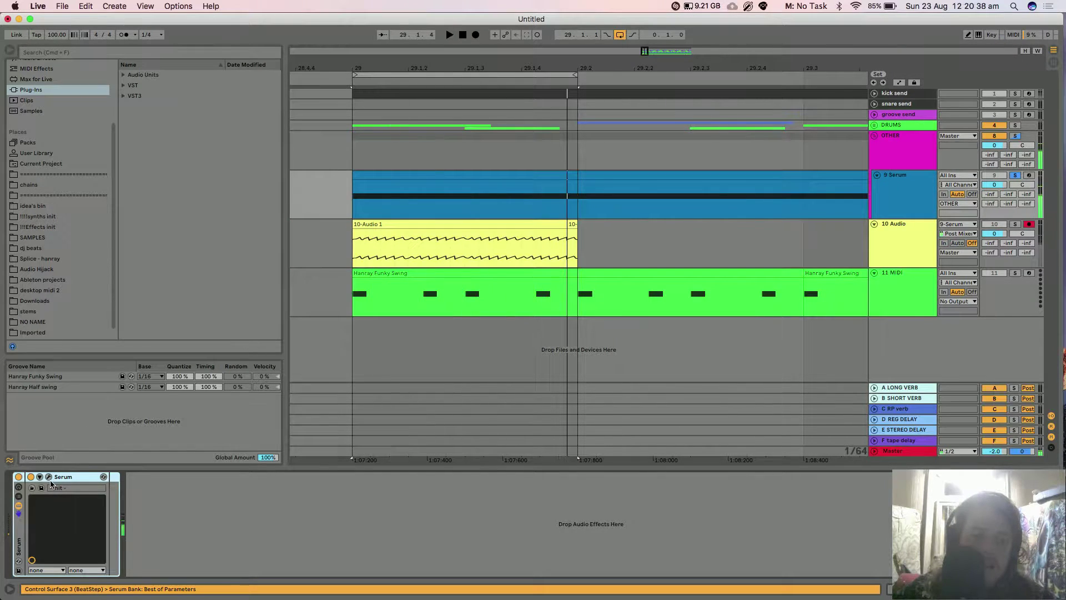
left_click(48, 477)
left_click_drag(451, 205, 443, 182)
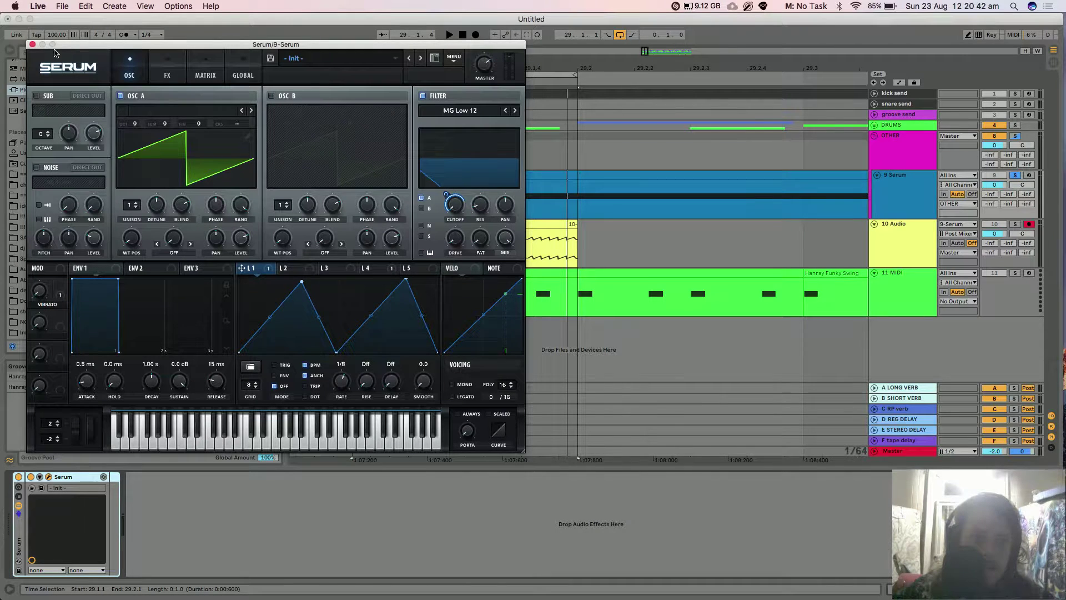
Restart recording Serum's output onto the audio track and move LFO 1's first peak closer to the start of its shape
left_click(32, 44)
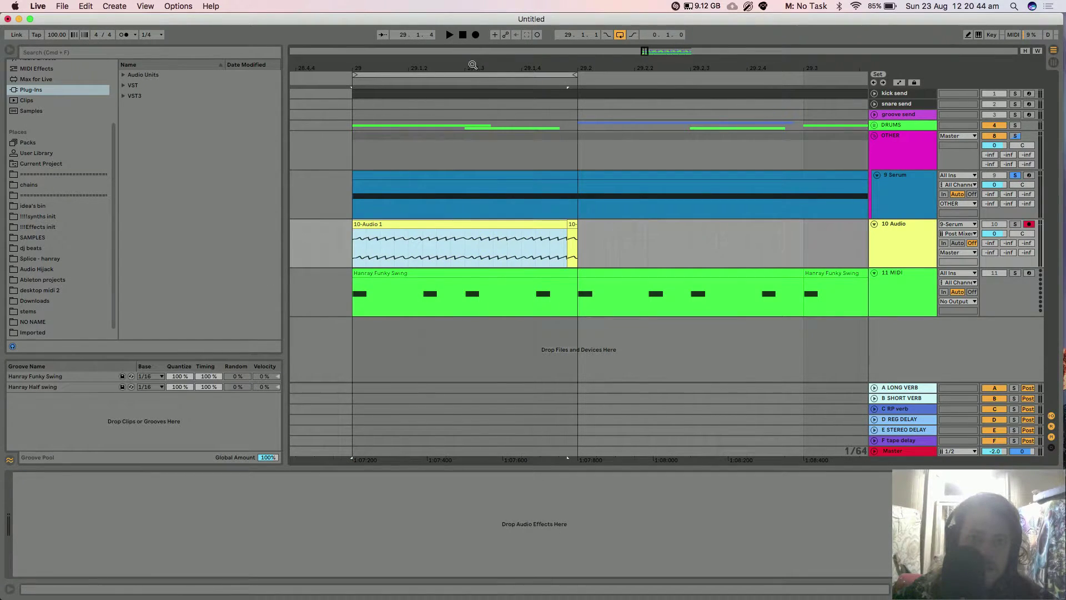
left_click(476, 35)
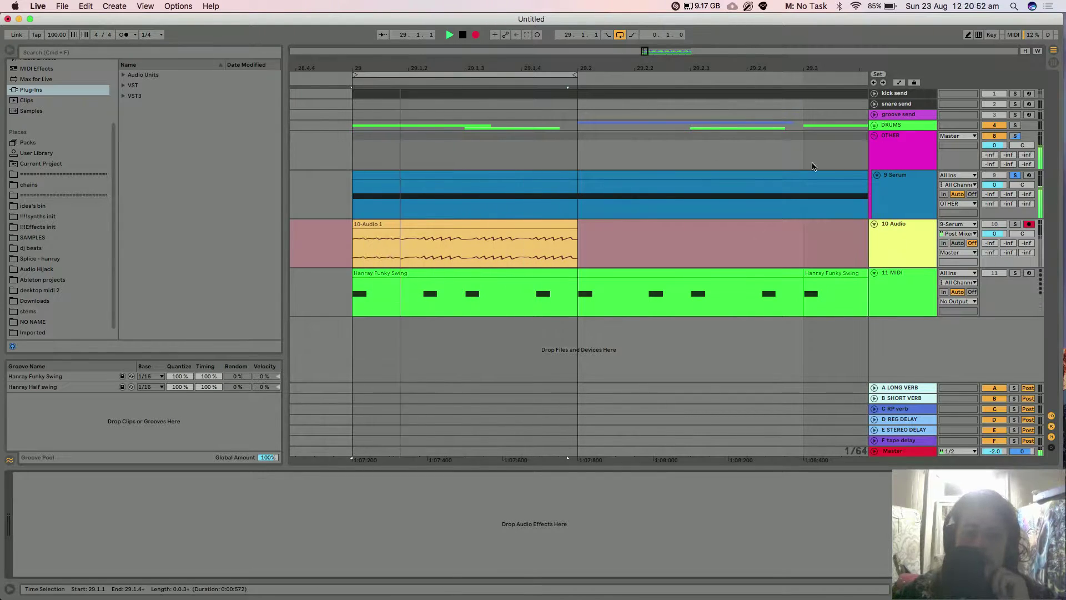
left_click(894, 191)
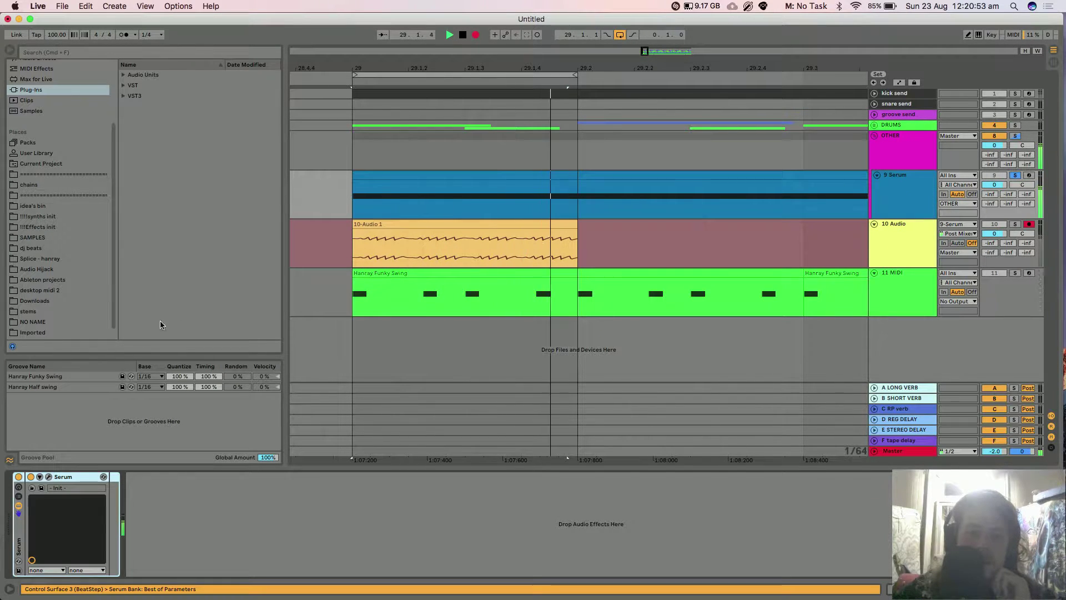
left_click(49, 476)
left_click_drag(303, 282, 256, 280)
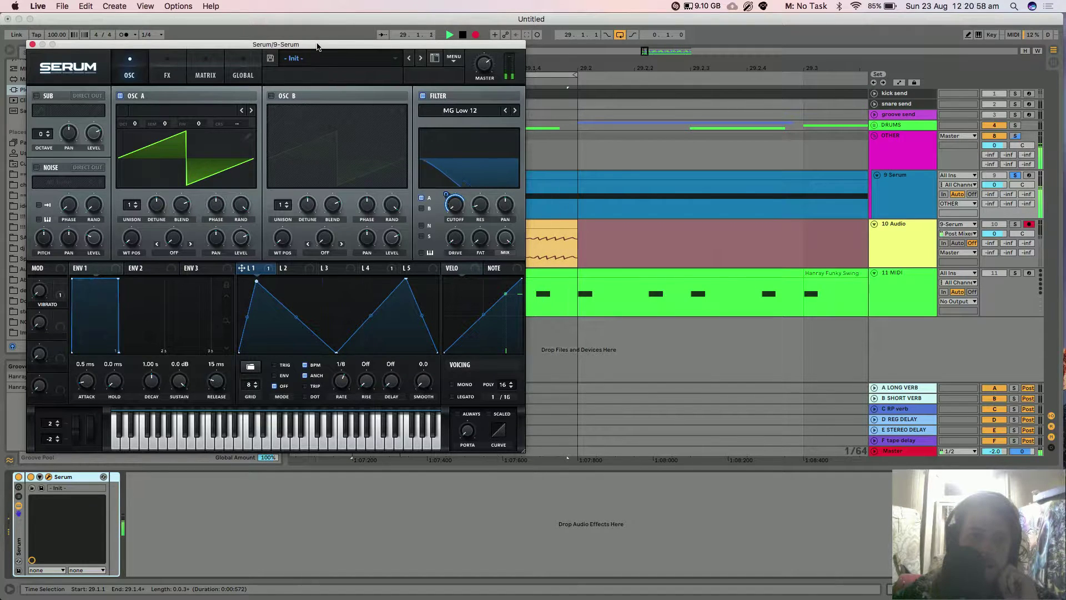
Add a low point just after LFO 1's centre valley, and shift the second peak and the new point earlier
left_click_drag(318, 48, 344, 120)
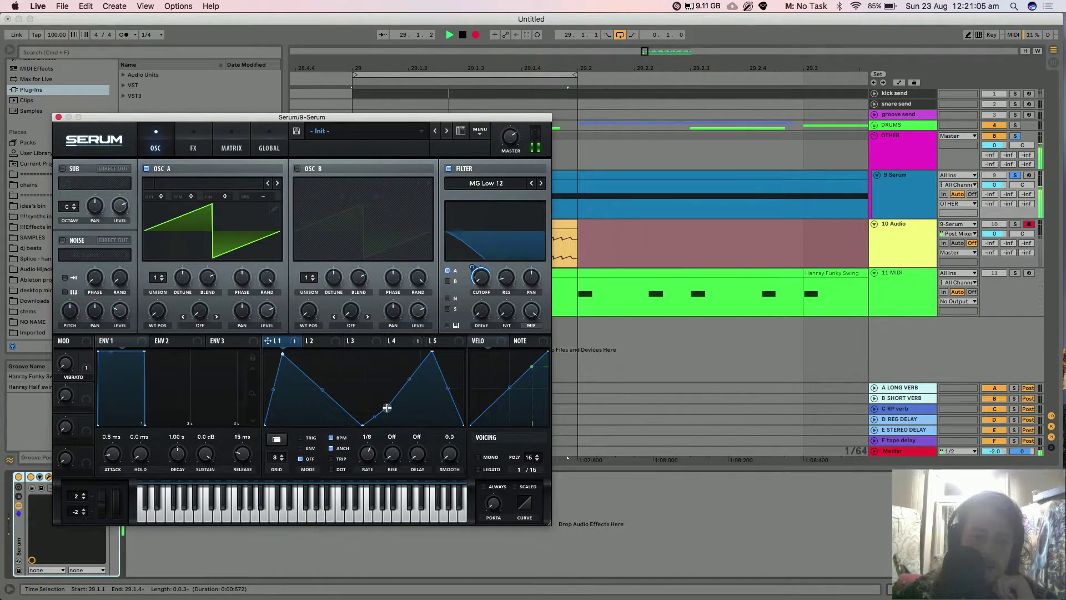
double_click(389, 425)
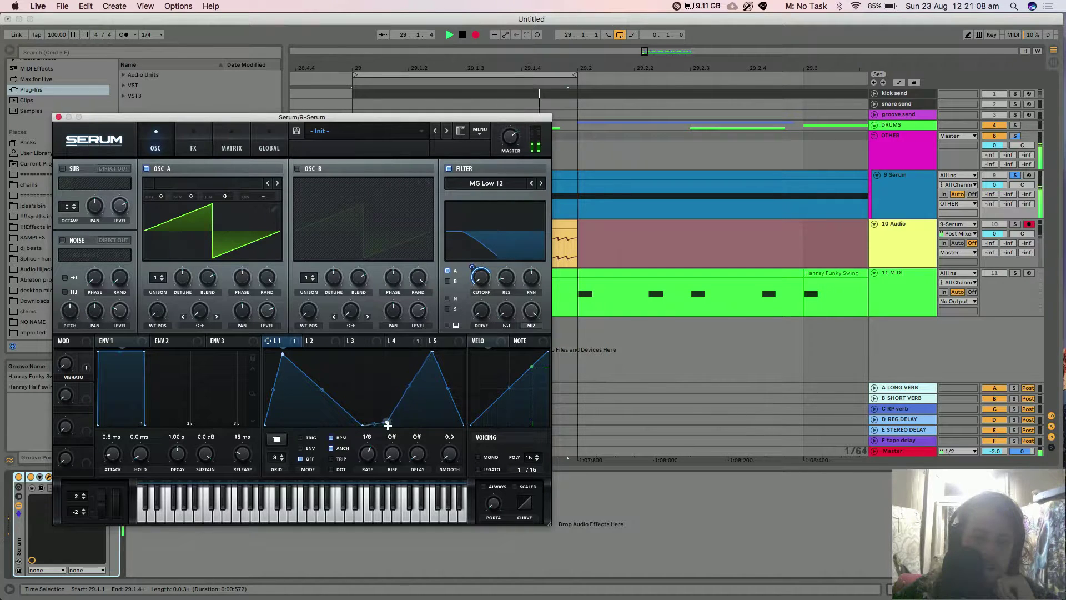
left_click_drag(421, 115, 327, 100)
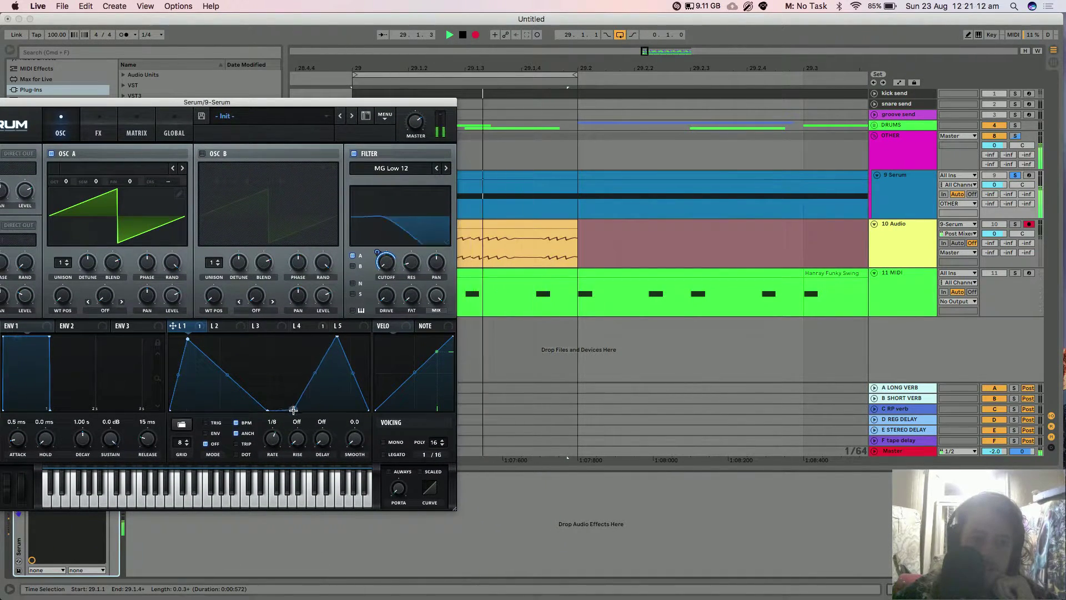
left_click_drag(336, 340, 322, 339)
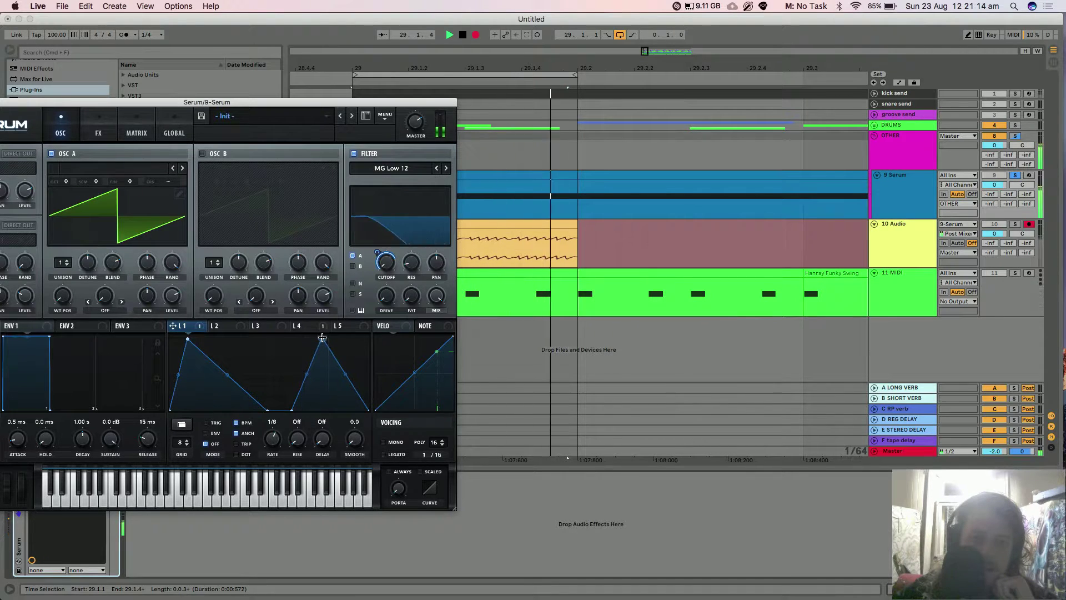
left_click_drag(291, 411, 281, 410)
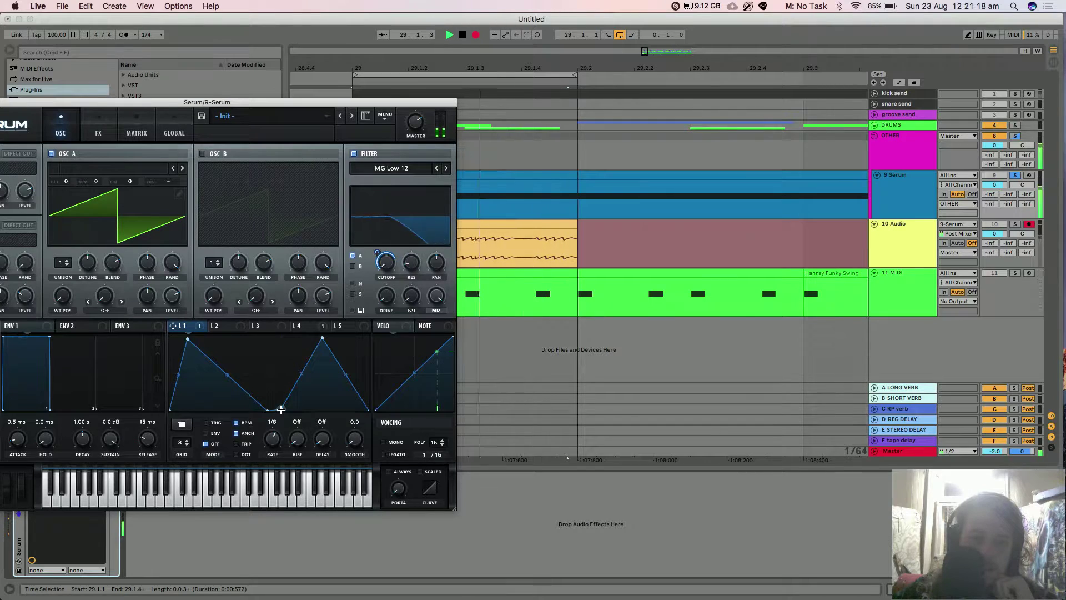
Close the Serum window, stop the recording and delete the recorded clips from the audio track
left_click_drag(88, 103, 371, 85)
left_click(246, 83)
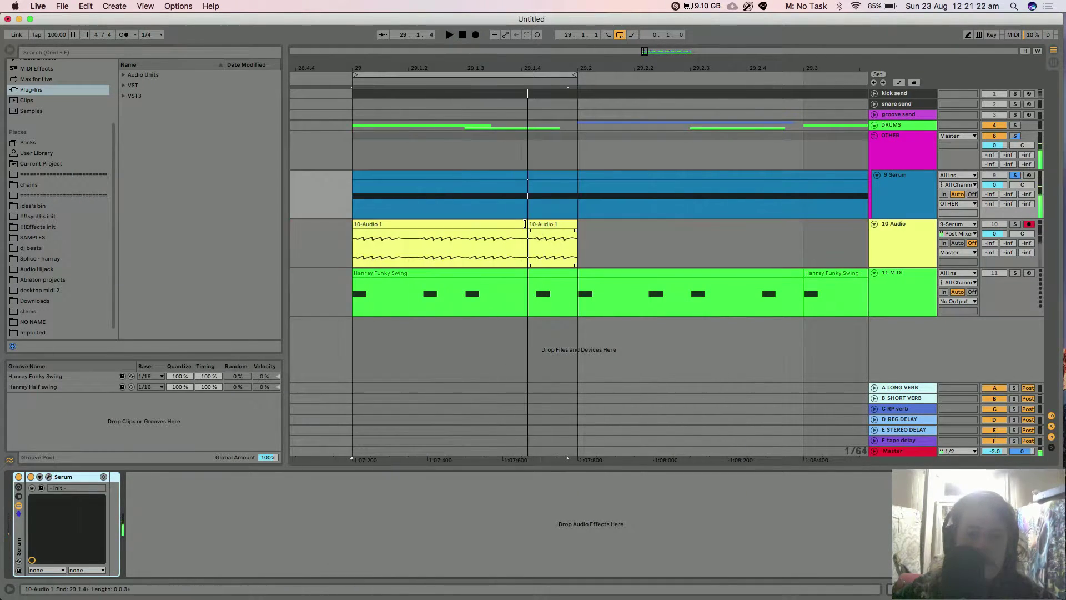
key("space")
left_click(495, 224)
key("Delete")
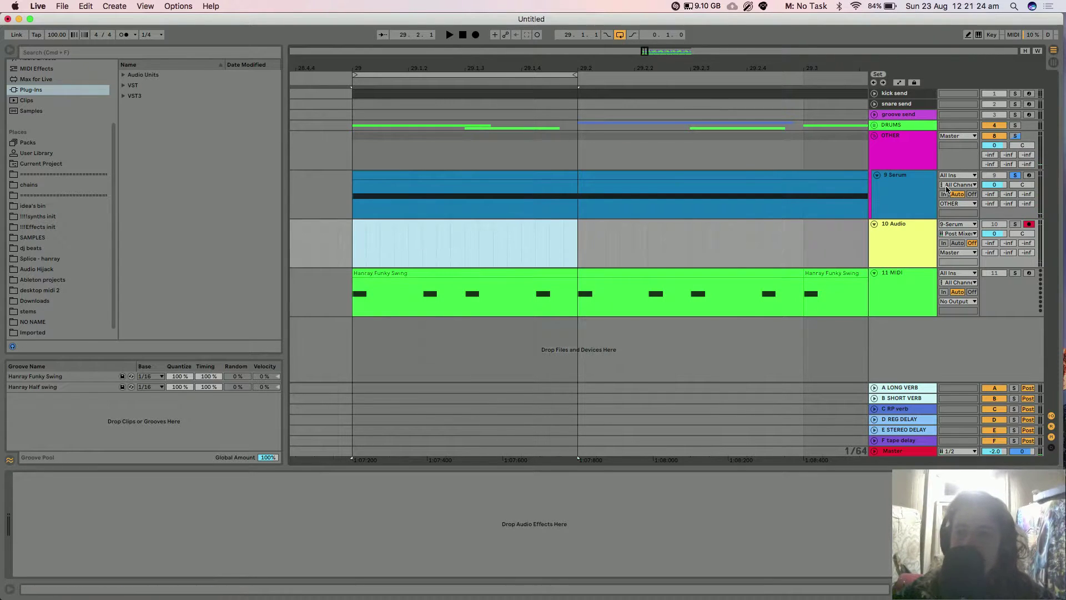
Take the Serum track out of solo and extend the playback loop to cover 29.1.1 to 33.1.1
left_click(1021, 178)
key("space")
left_click(1020, 176)
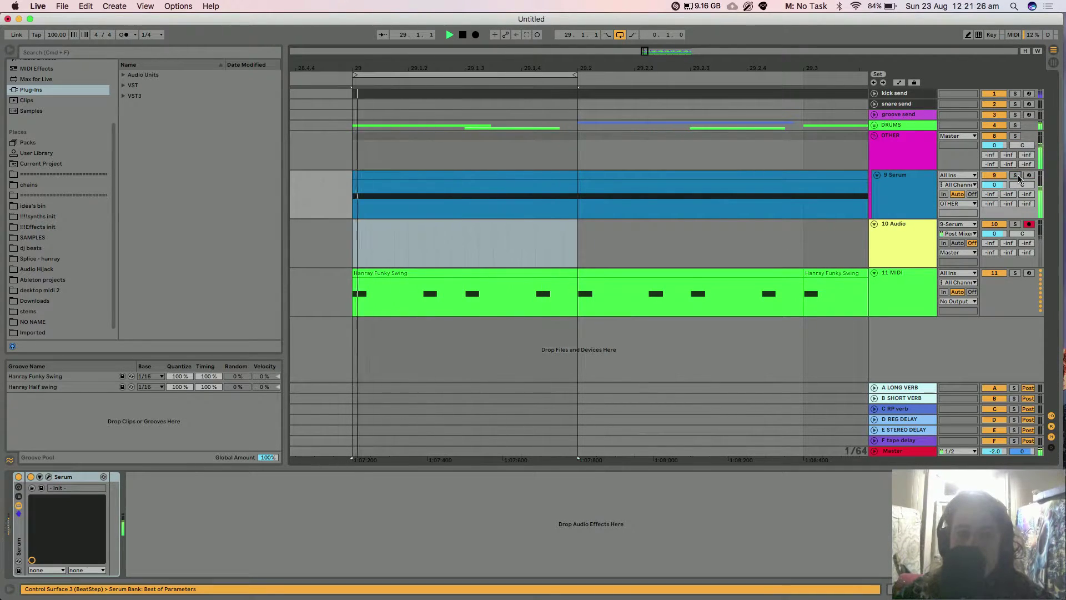
left_click_drag(588, 76, 399, 77)
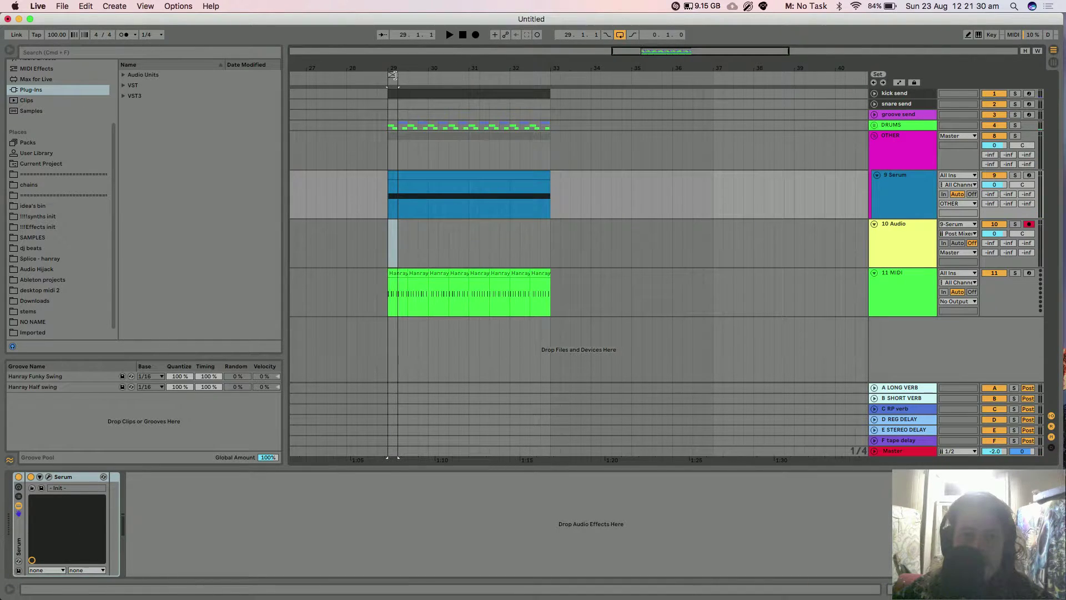
left_click_drag(392, 75, 550, 76)
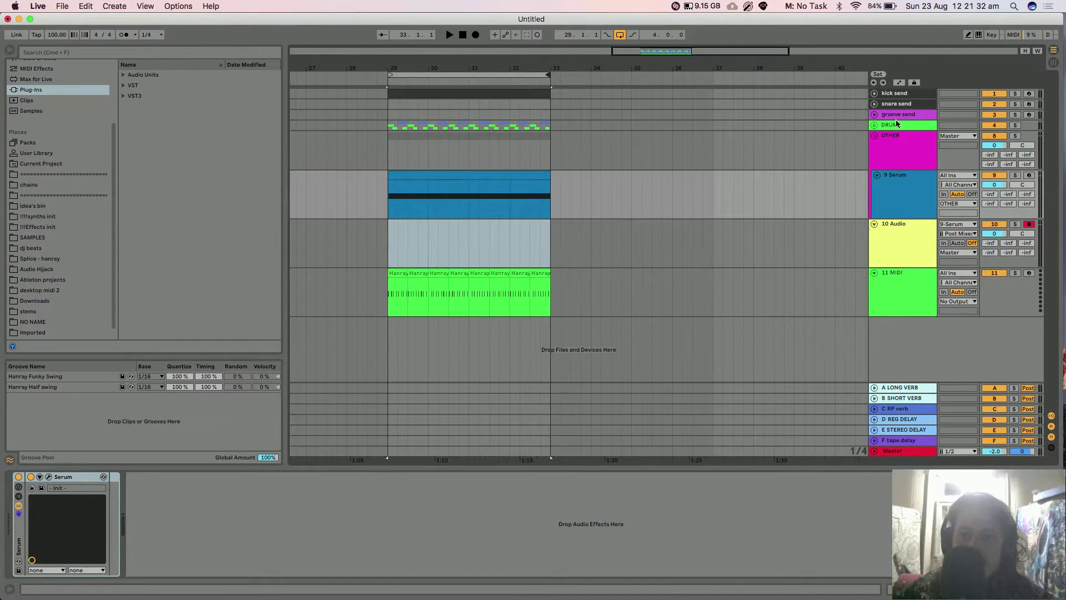
Unfold the DRUMS group to show its tracks and bring the start of the loop into close view
left_click(875, 125)
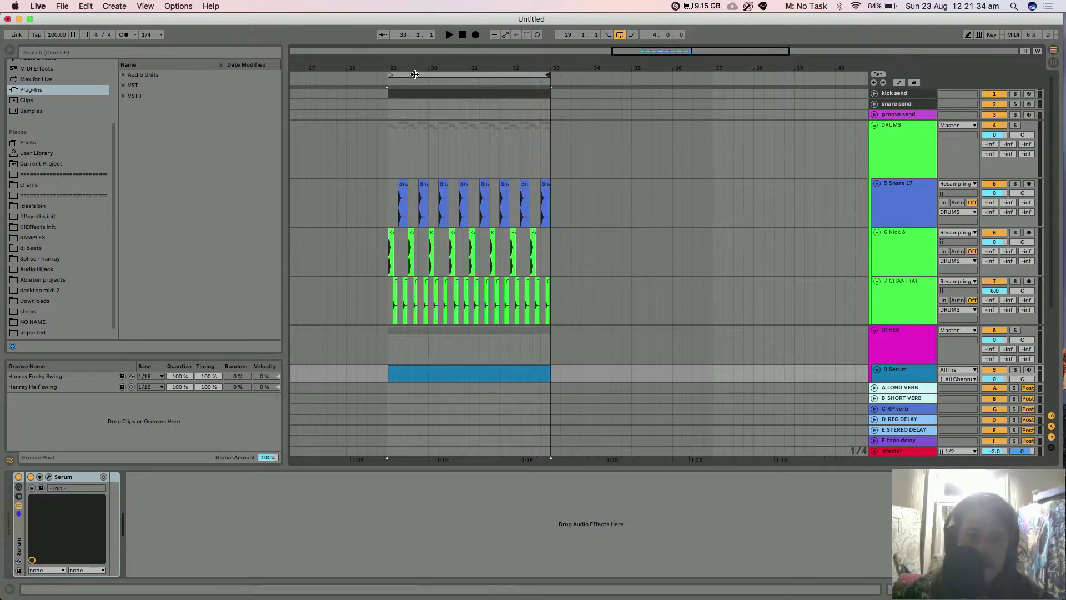
left_click_drag(396, 68, 391, 268)
scroll(391, 267, "down", 5)
scroll(391, 271, "up", 1)
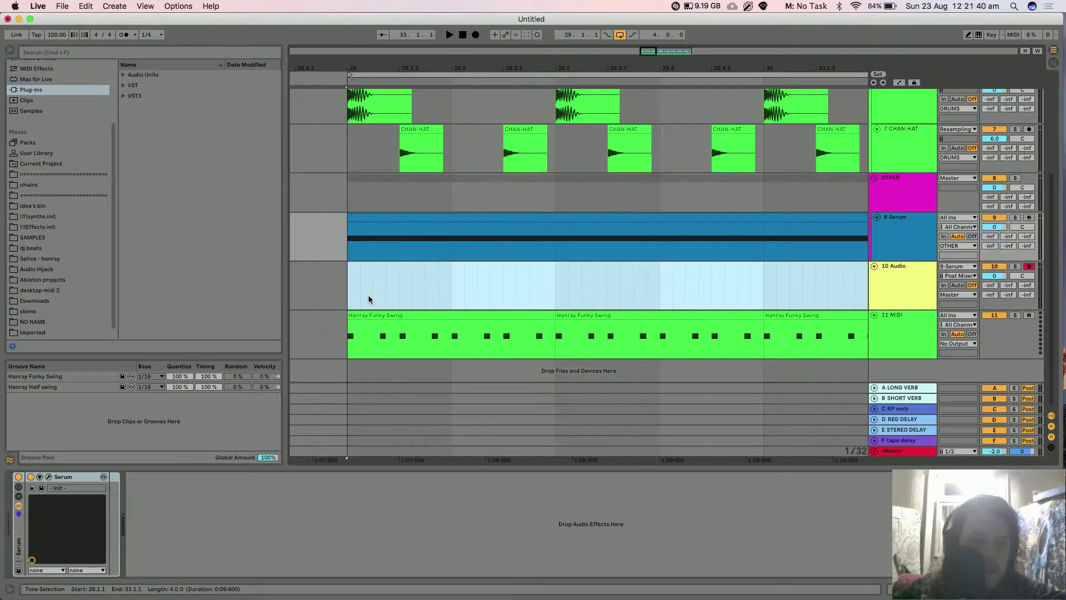
Enable Serum's Hyper/Dimension effect and set the Dimension mix to about 12% during playback
key("super+alt+p")
left_click(377, 115)
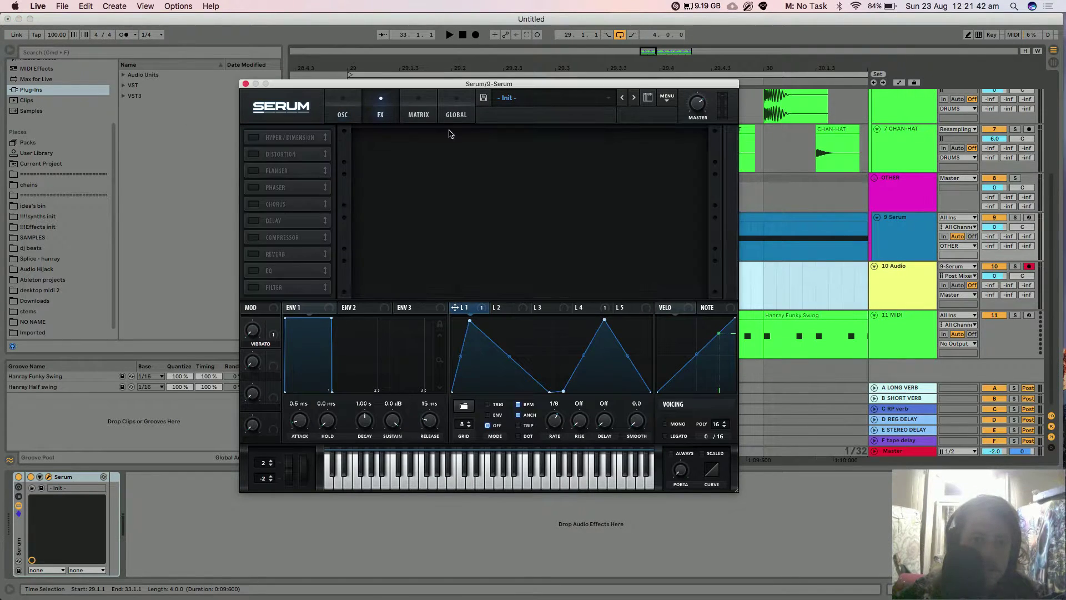
left_click(260, 140)
key("space")
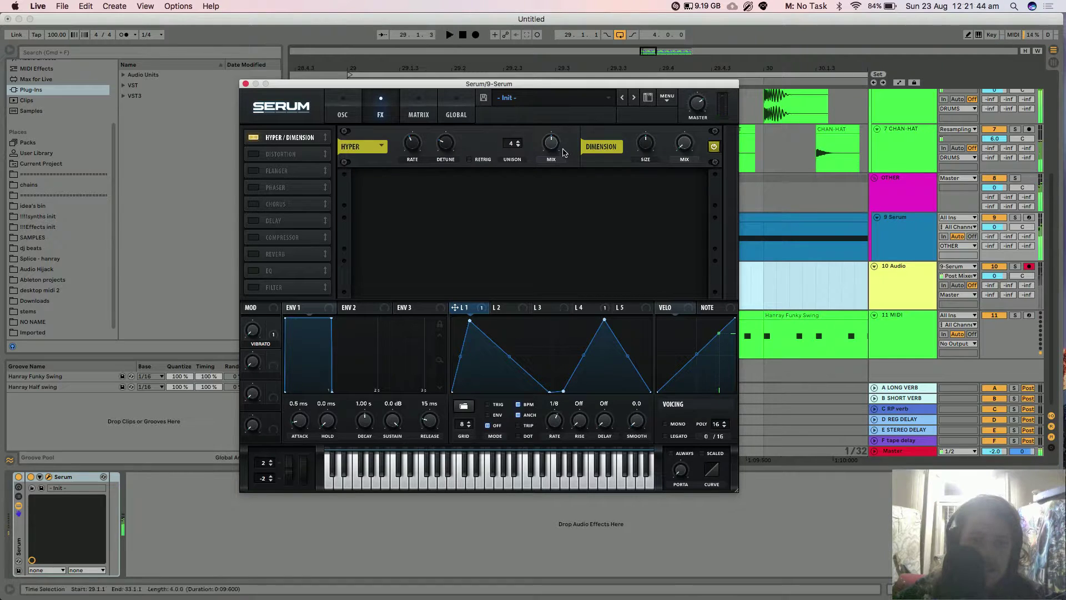
mouse_move(685, 137)
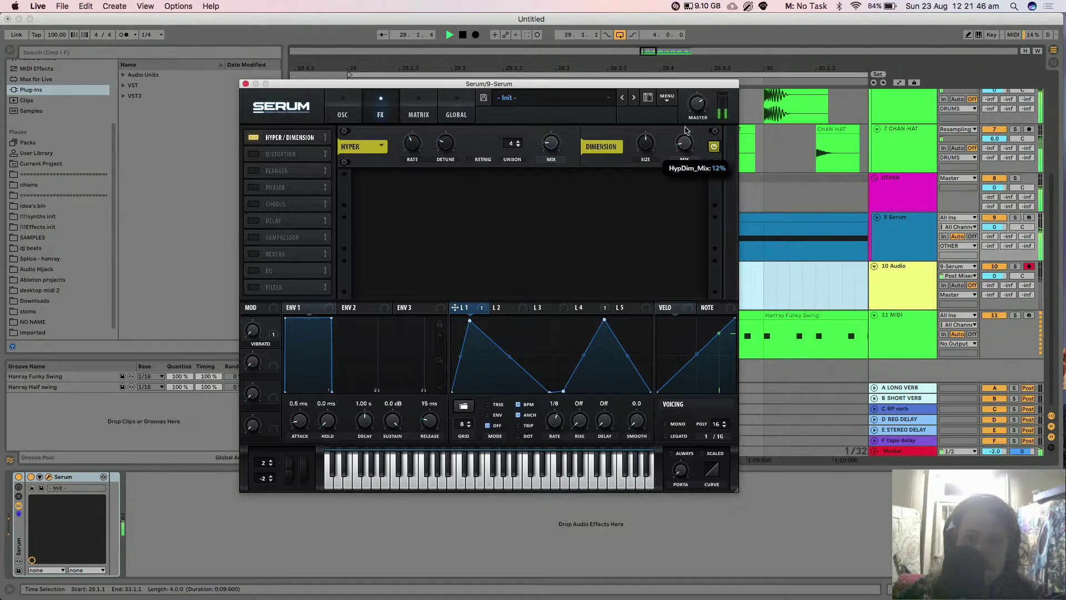
Enable Serum's compressor in multiband mode and adjust its threshold and wet mix during playback
left_click(253, 237)
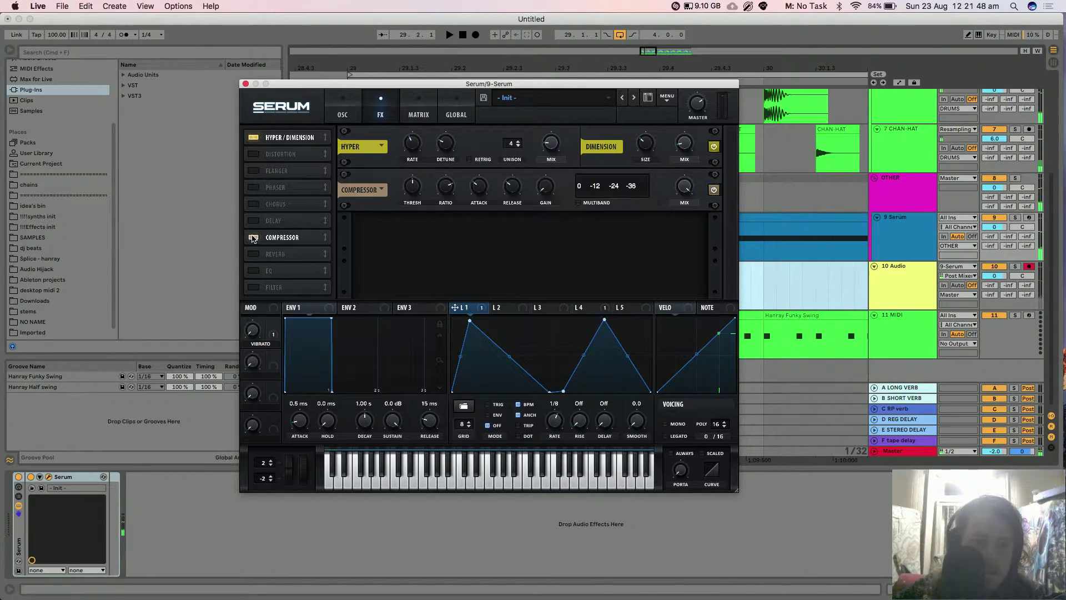
left_click(579, 204)
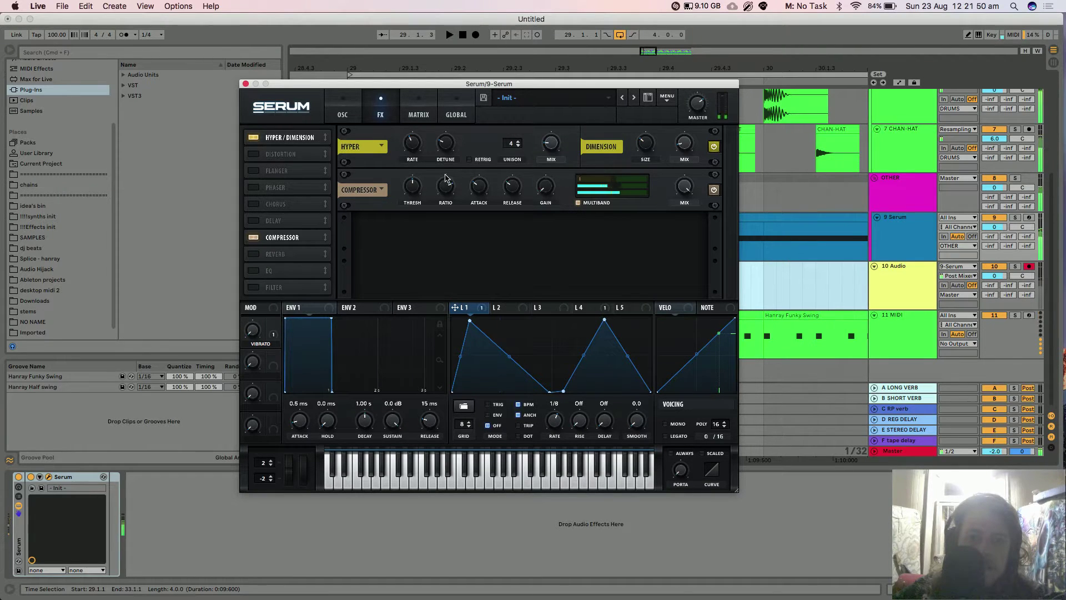
key("space")
mouse_move(414, 211)
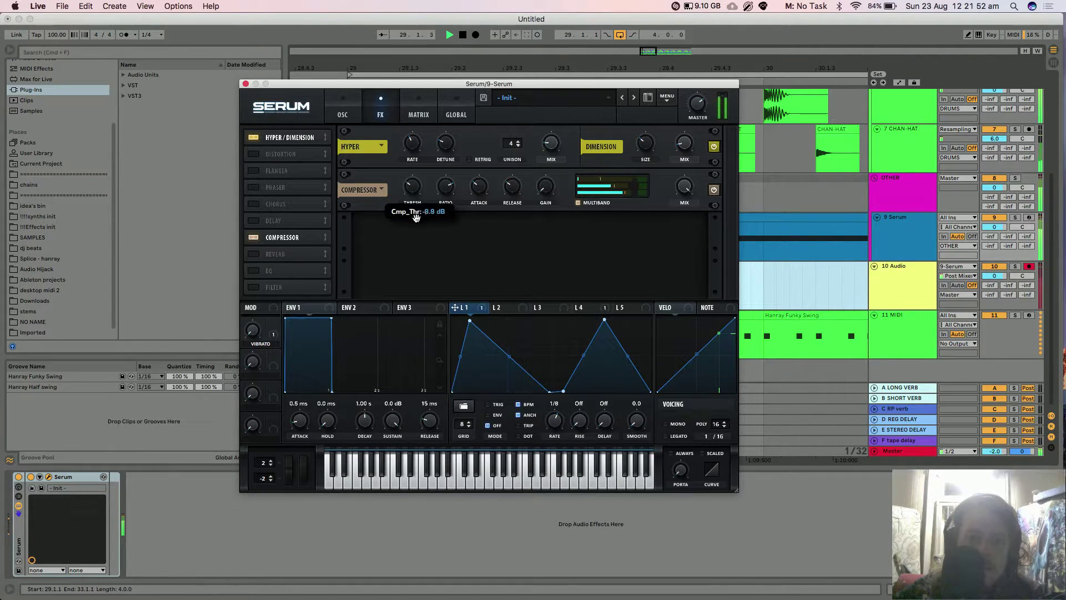
mouse_move(687, 226)
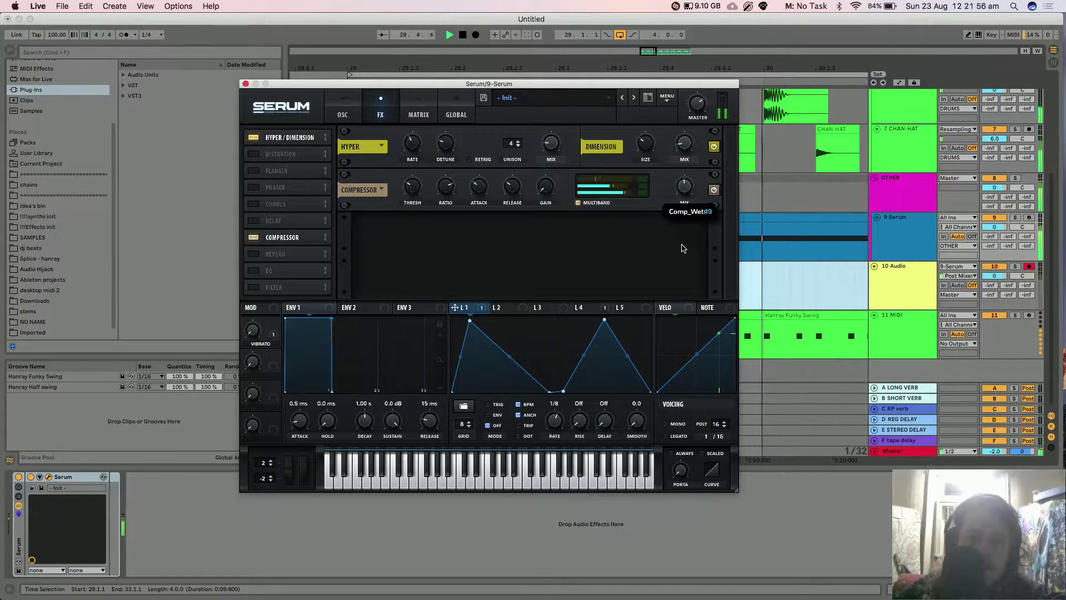
left_click_drag(419, 204, 412, 168)
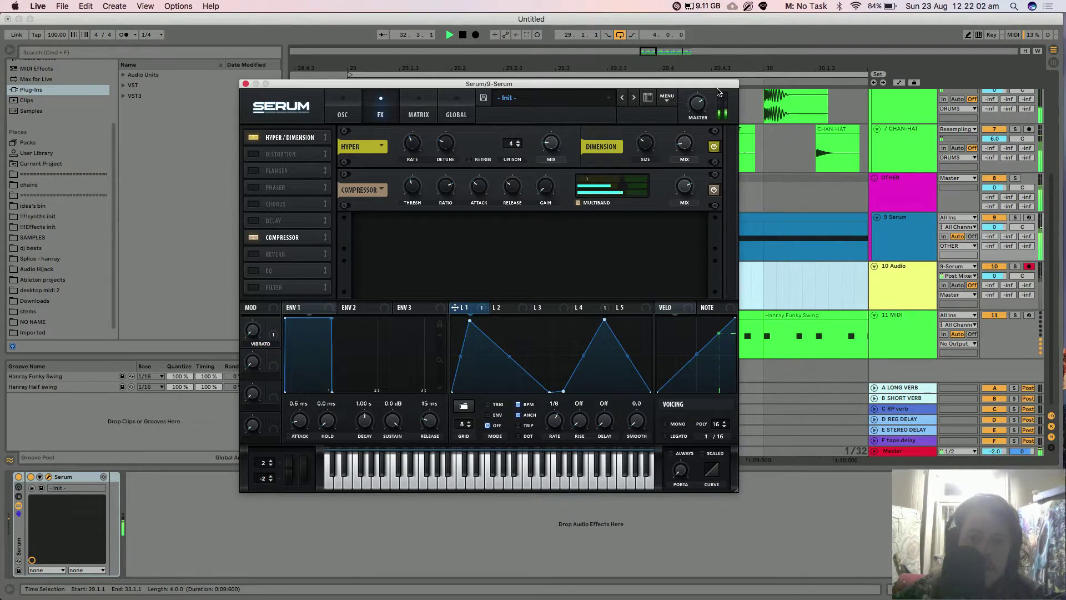
mouse_move(692, 109)
key("space")
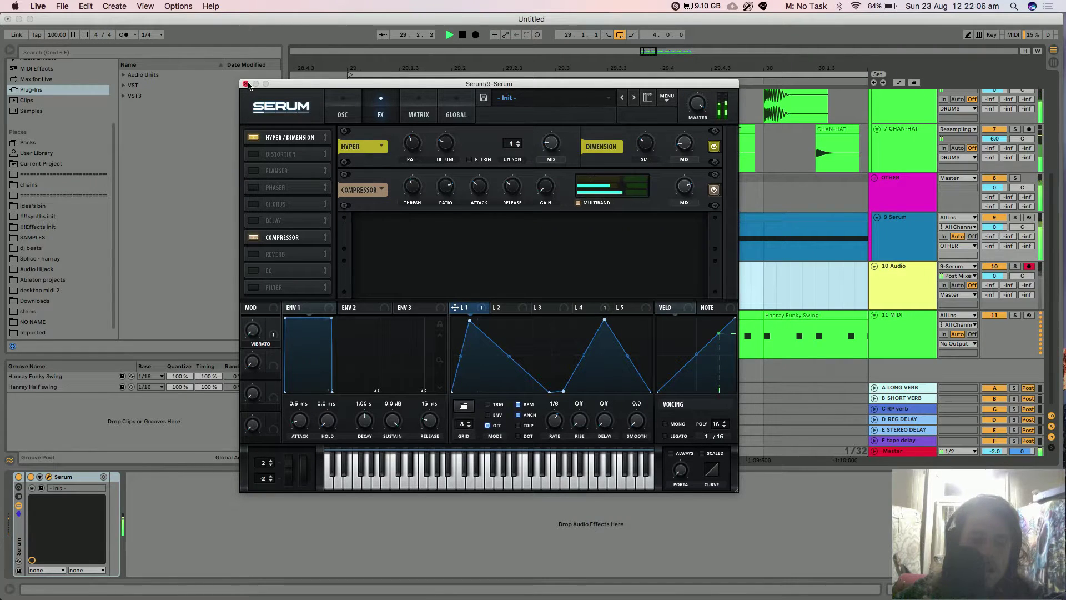
Set oscillator A's unison to 3 voices and play the result
left_click(343, 107)
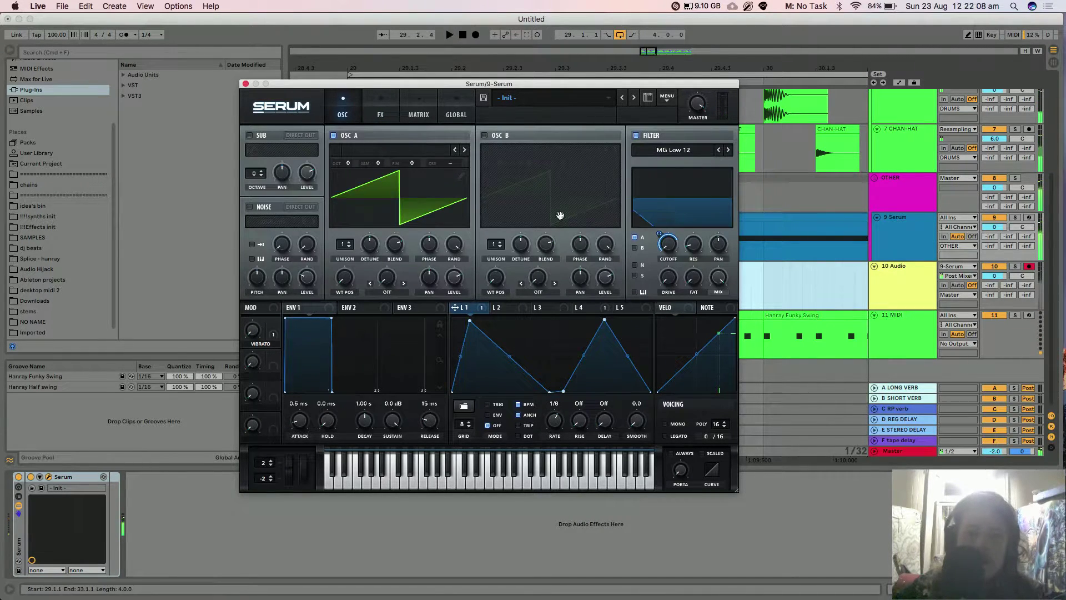
left_click_drag(347, 243, 347, 233)
key("space")
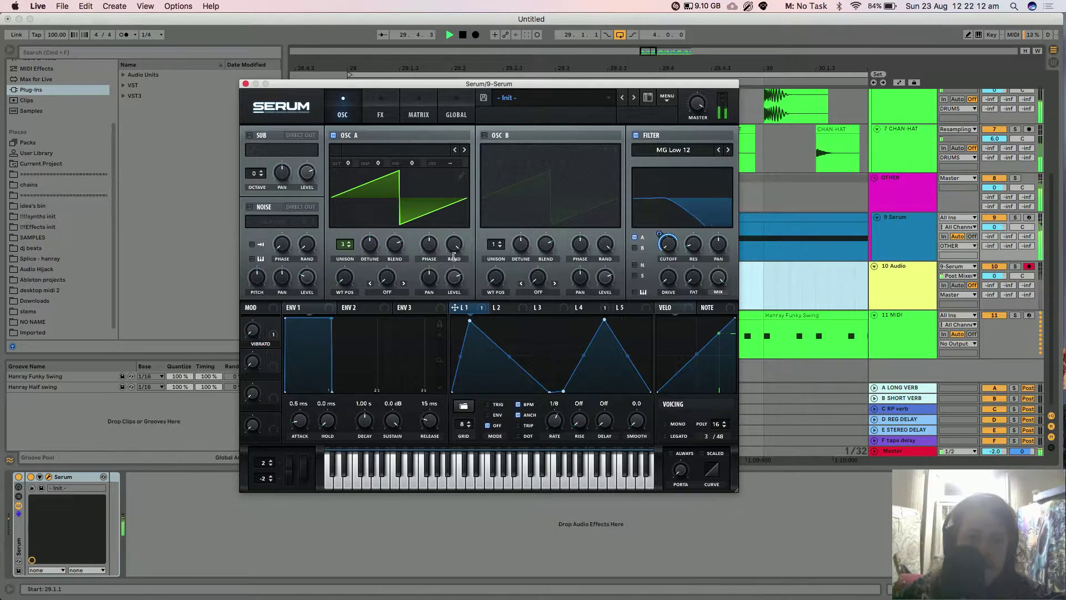
Assign LFO 1 to modulate oscillator A's level and play the loop
mouse_move(452, 282)
left_click_drag(452, 281, 453, 333)
key("space")
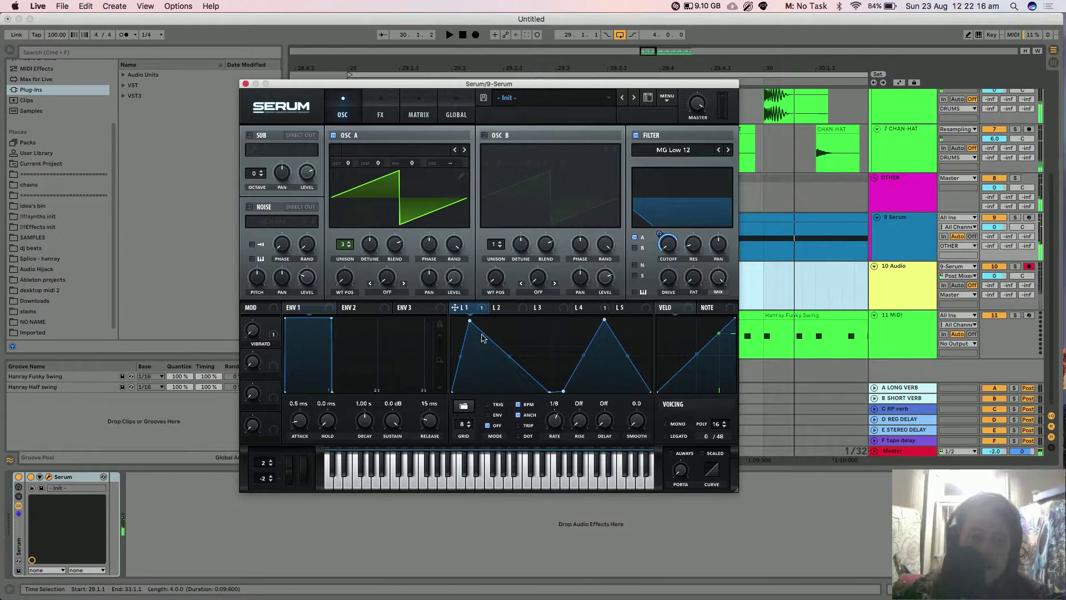
left_click_drag(453, 278, 454, 279)
key("space")
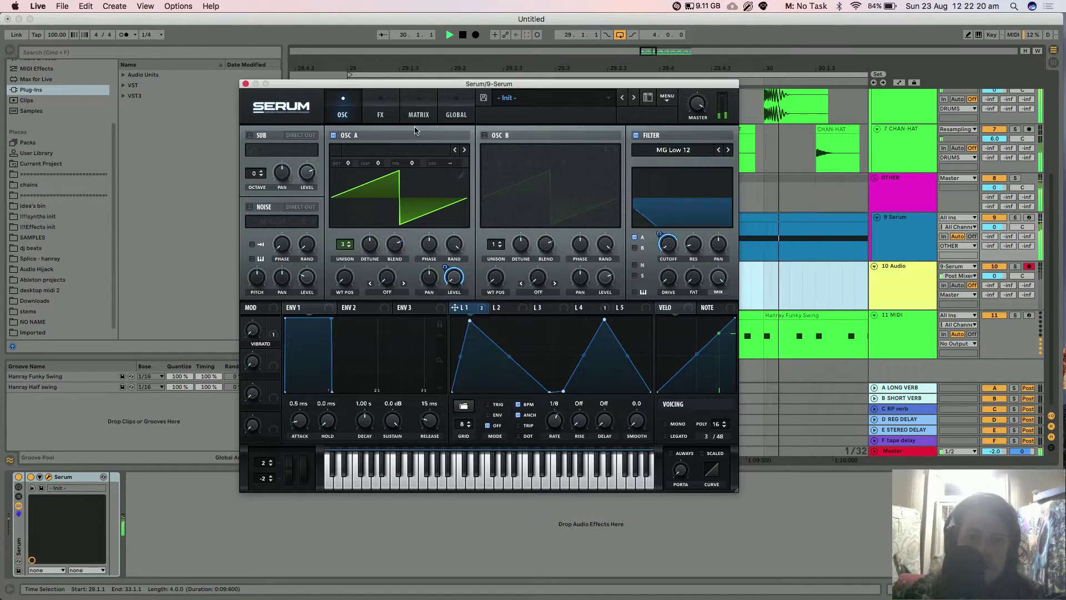
Close the Serum window and add a Saturator after Serum on its track
left_click(246, 84)
scroll(55, 199, "up", 3)
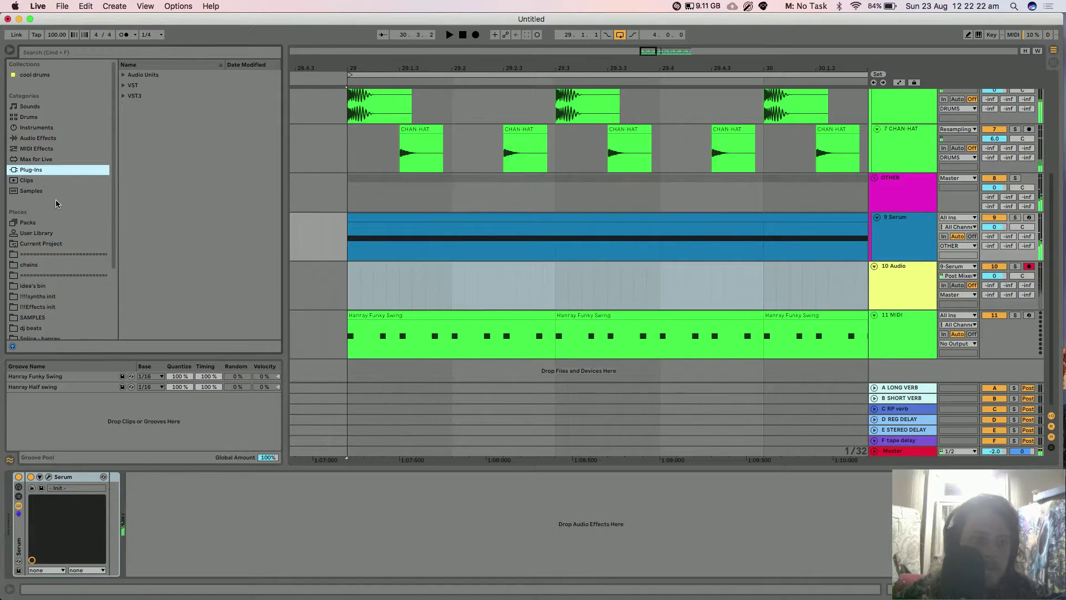
left_click(51, 139)
scroll(157, 162, "down", 5)
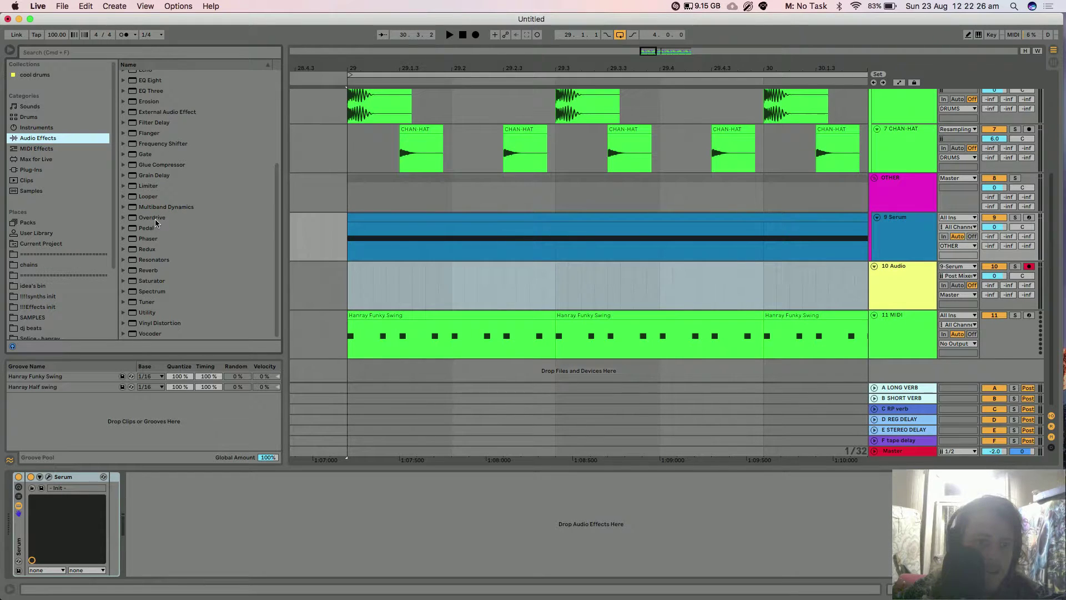
left_click_drag(149, 285, 219, 499)
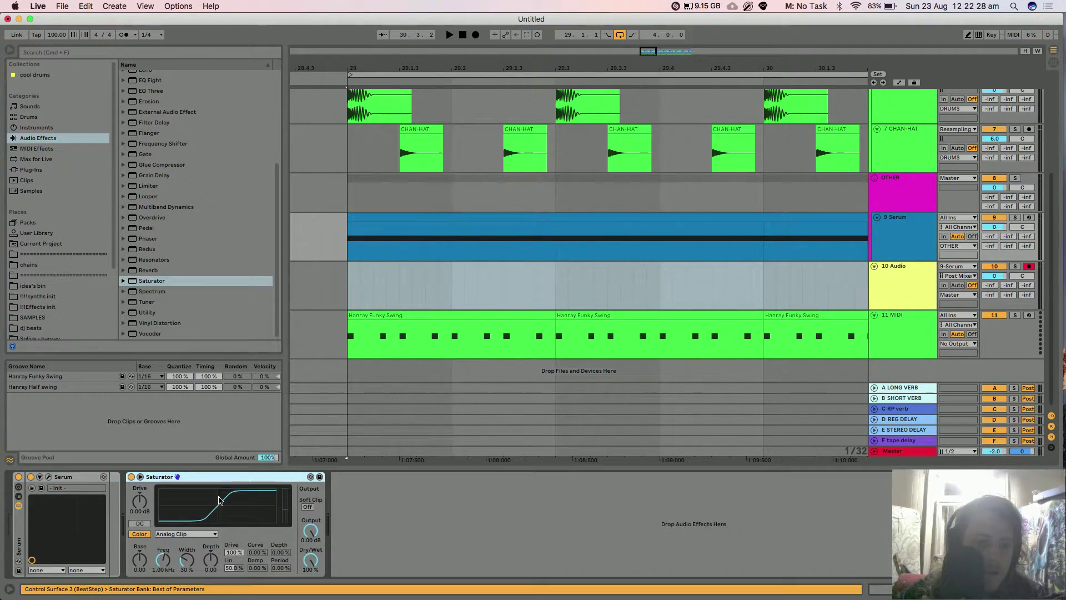
Turn on the Saturator's Soft Clip and set its Drive to 4.00 dB during playback
left_click(306, 507)
key("space")
left_click_drag(144, 508, 145, 518)
key("space")
key("space")
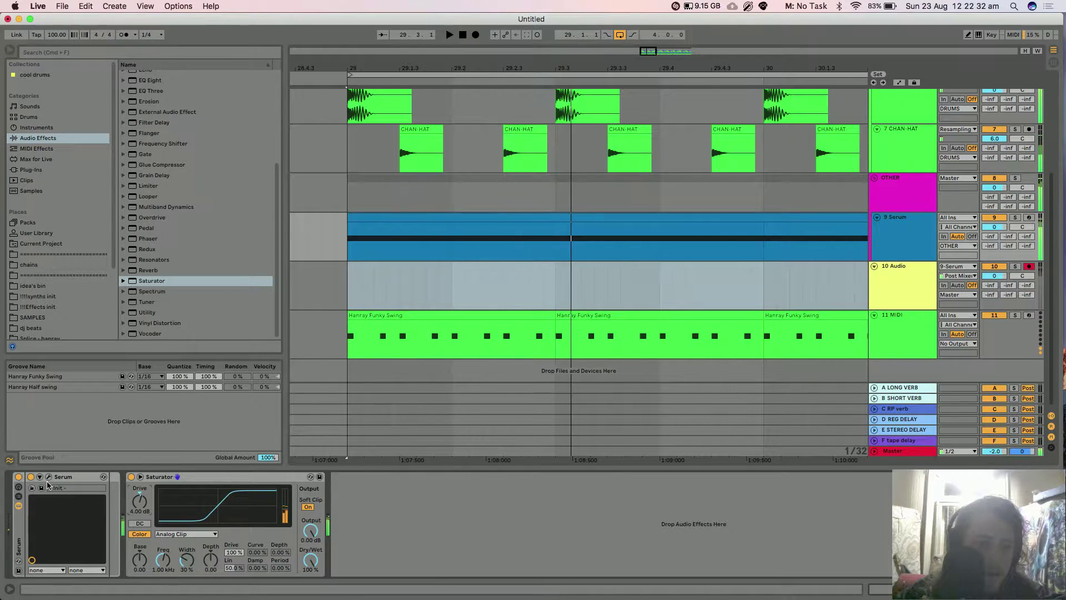
Reopen the Serum window and fine-tune the filter cutoff and oscillator A's detune
left_click(49, 477)
left_click_drag(662, 244, 661, 239)
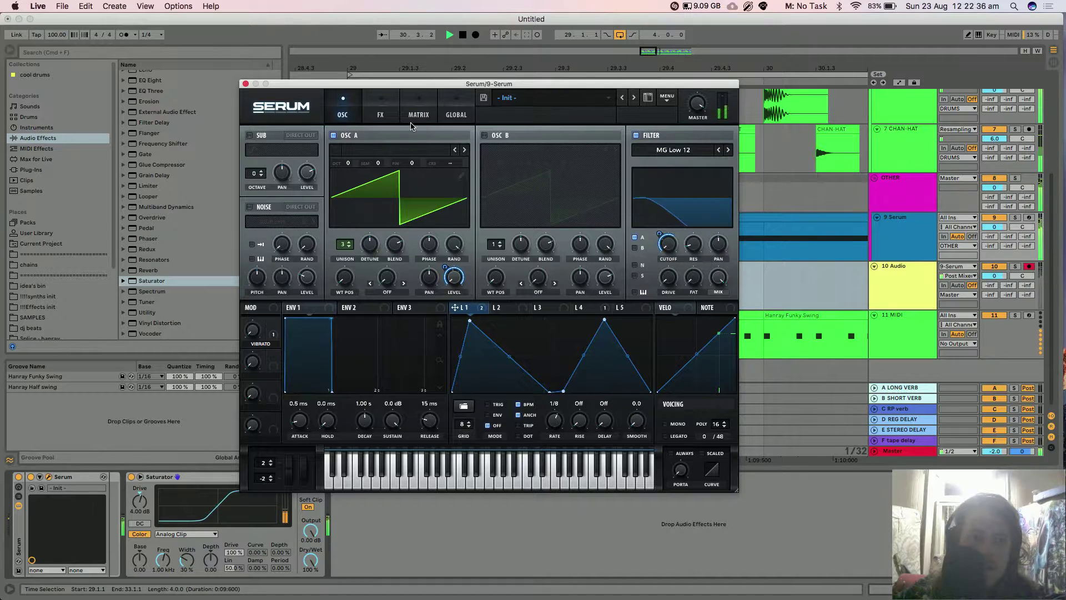
left_click_drag(379, 247, 372, 283)
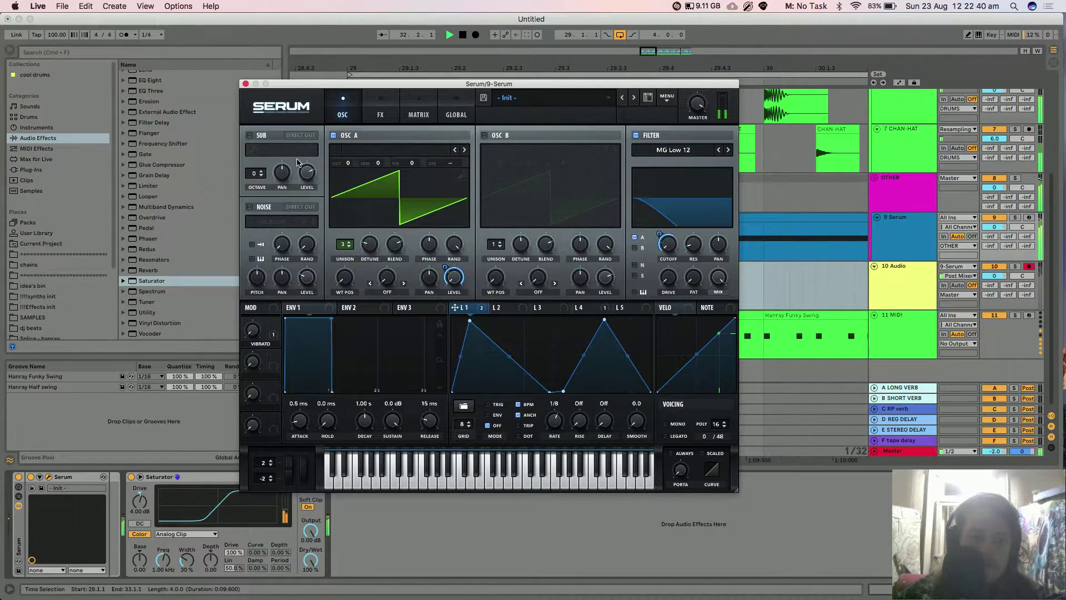
Enable Serum's Hyper/Dimension effect, keep the Hyper mix at 0%, and adjust the Dimension size during playback
left_click(245, 83)
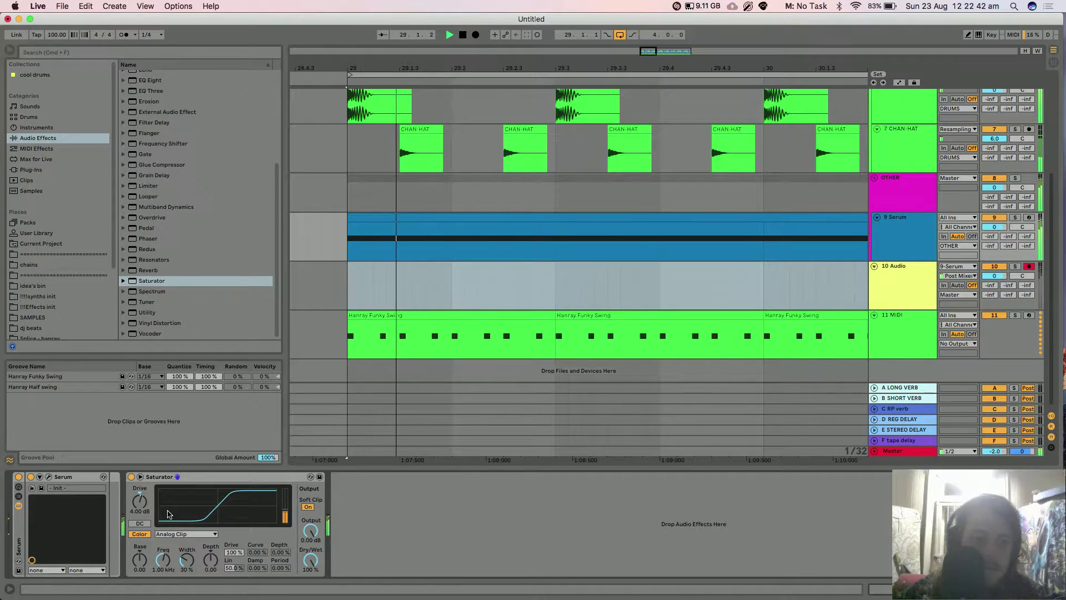
key("space")
left_click(48, 476)
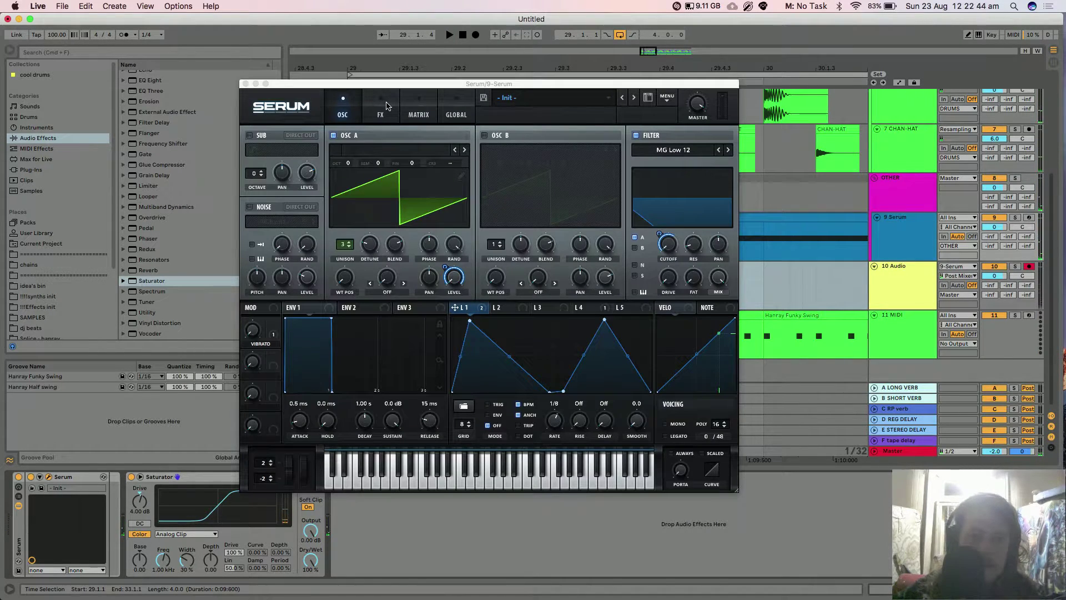
left_click(380, 110)
left_click(254, 137)
key("space")
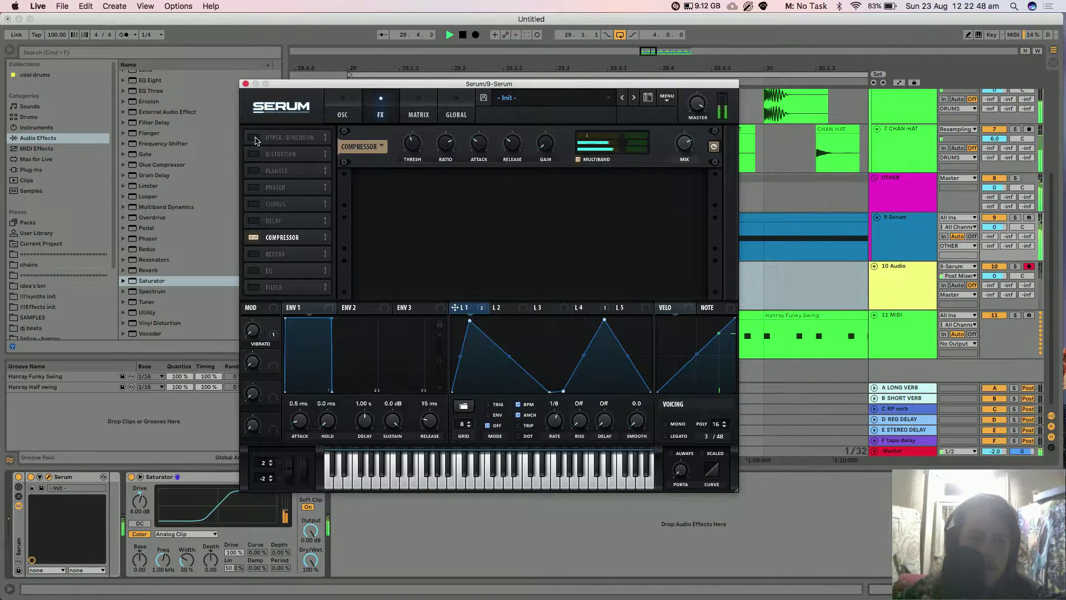
left_click(254, 137)
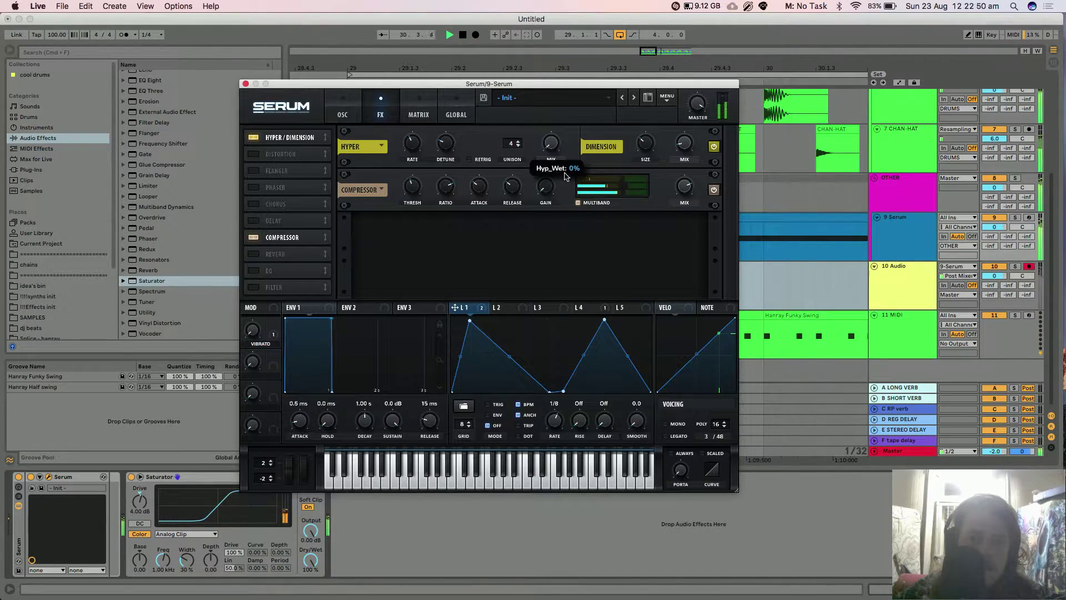
left_click_drag(644, 144, 648, 190)
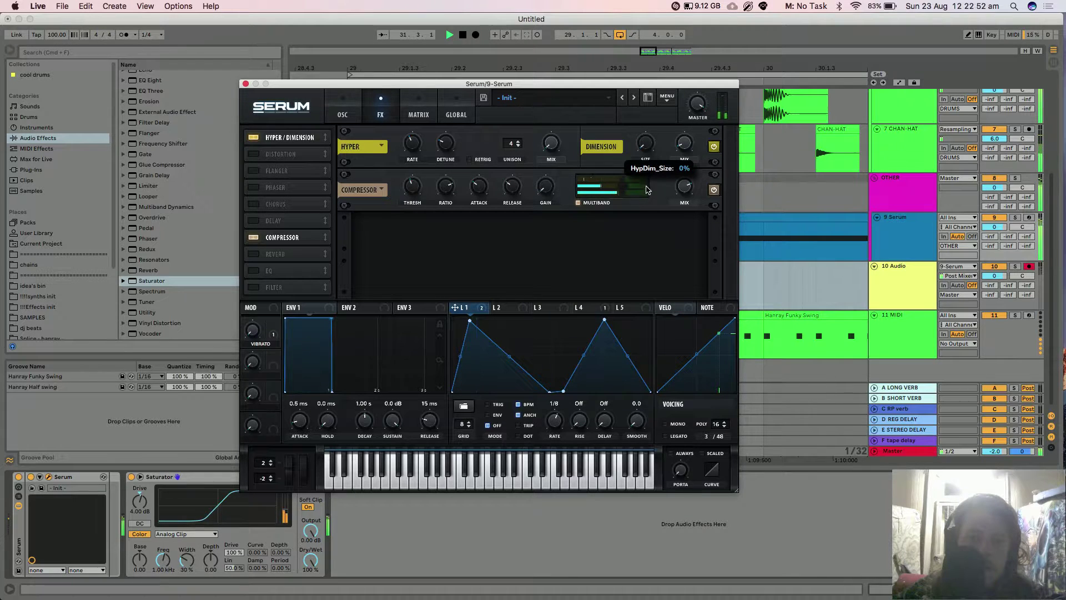
left_click(246, 84)
key("space")
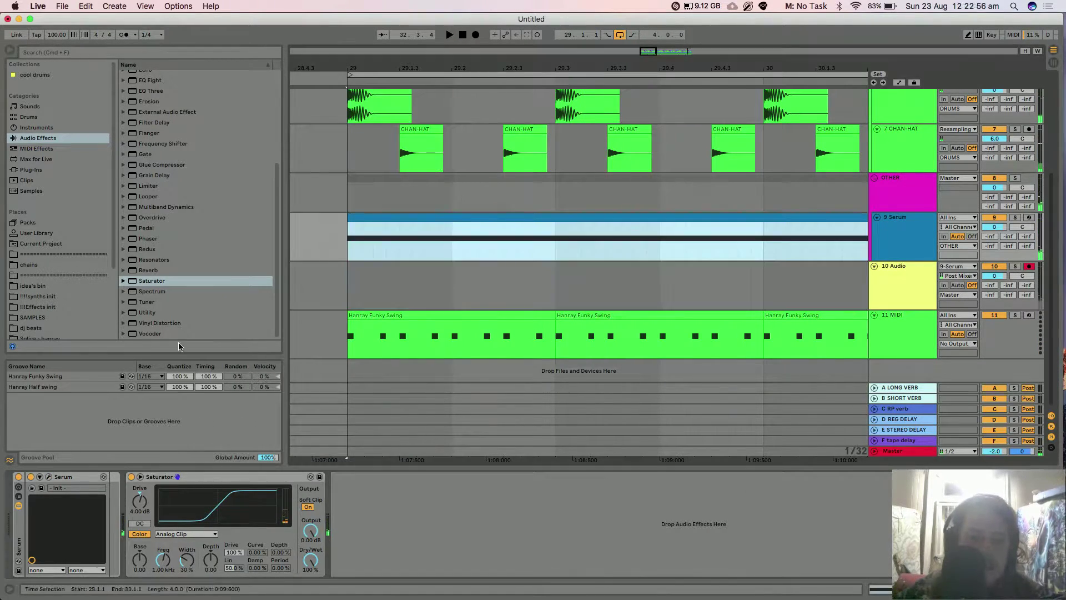
Turn on Serum's sub oscillator with a saw wave, route it through the filter, and fine-tune the cutoff modulation during playback
left_click(48, 477)
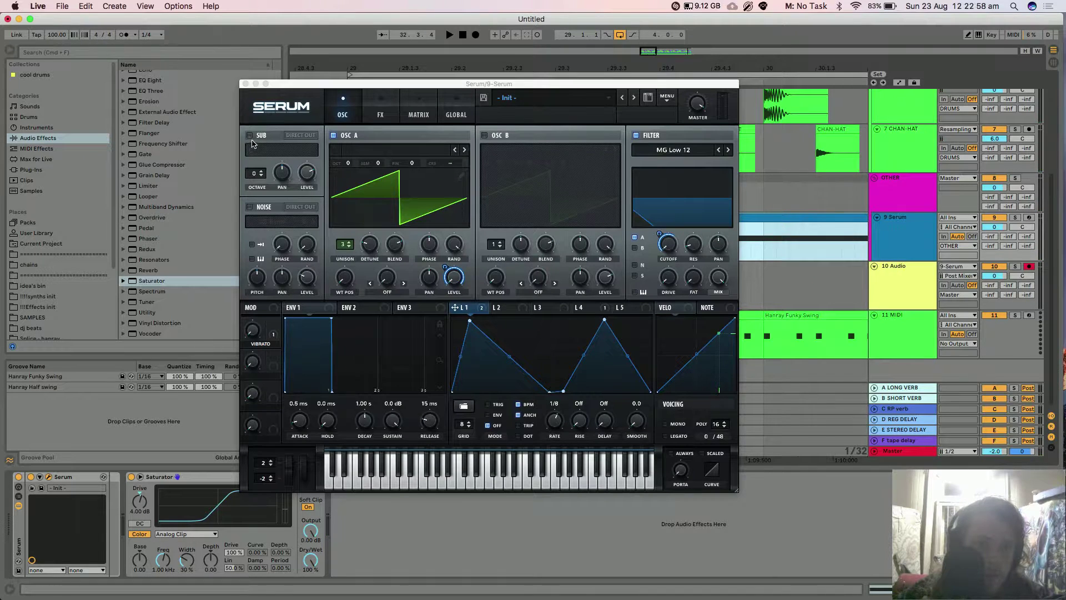
left_click(252, 138)
left_click(287, 150)
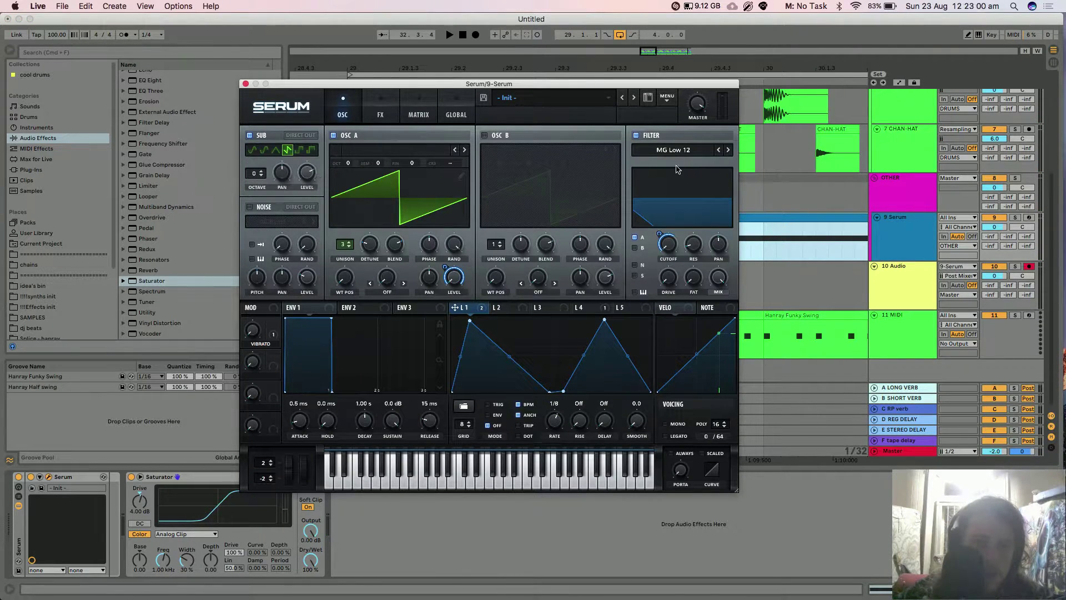
left_click(635, 276)
key("space")
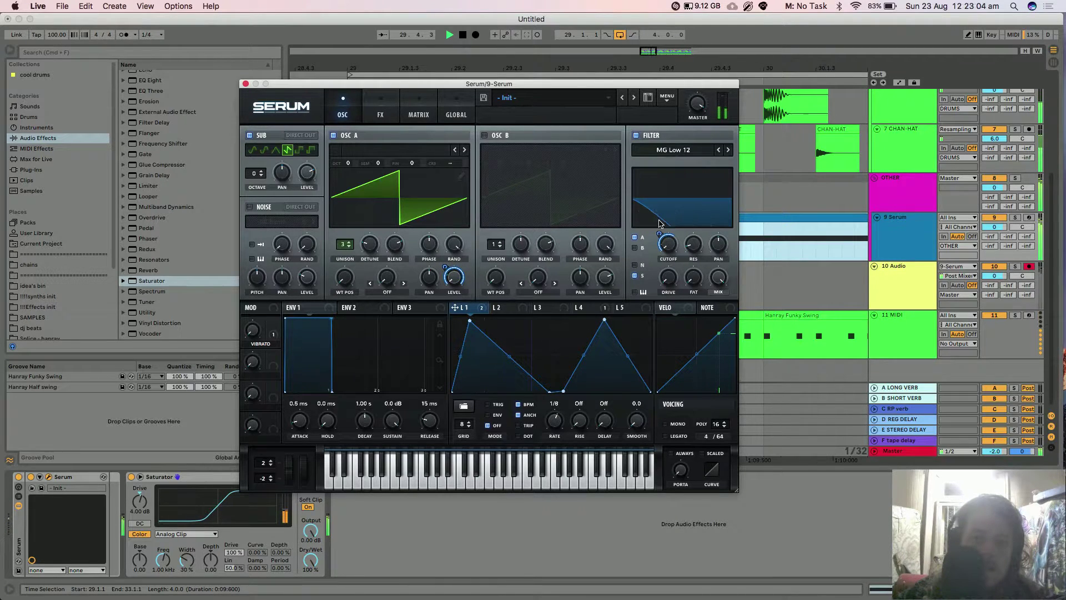
mouse_move(659, 234)
left_mouse_down()
mouse_move(660, 244)
mouse_move(663, 230)
left_mouse_up()
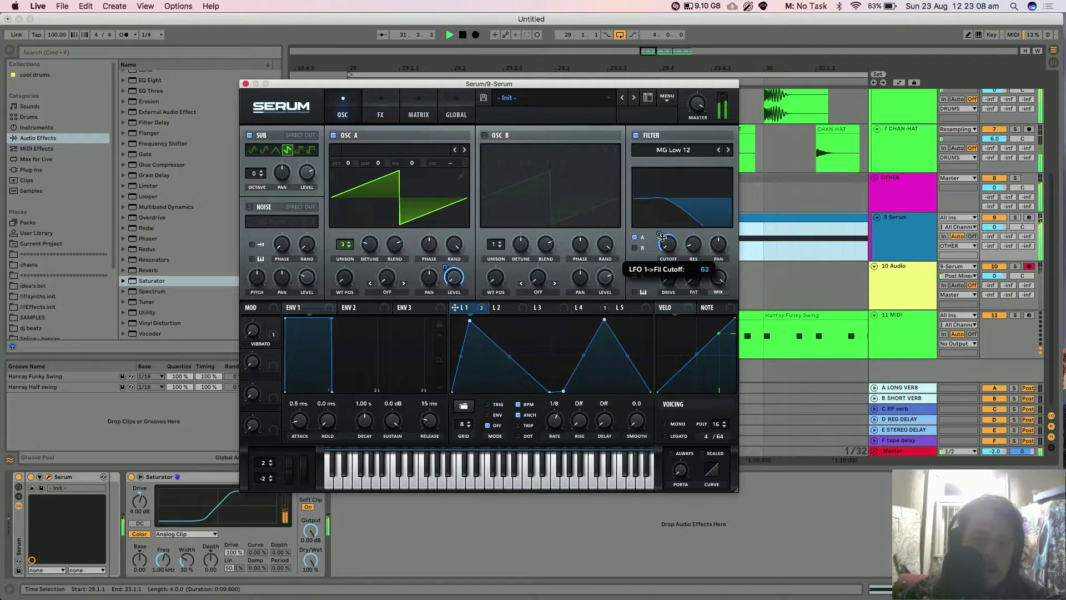
left_click(246, 84)
key("space")
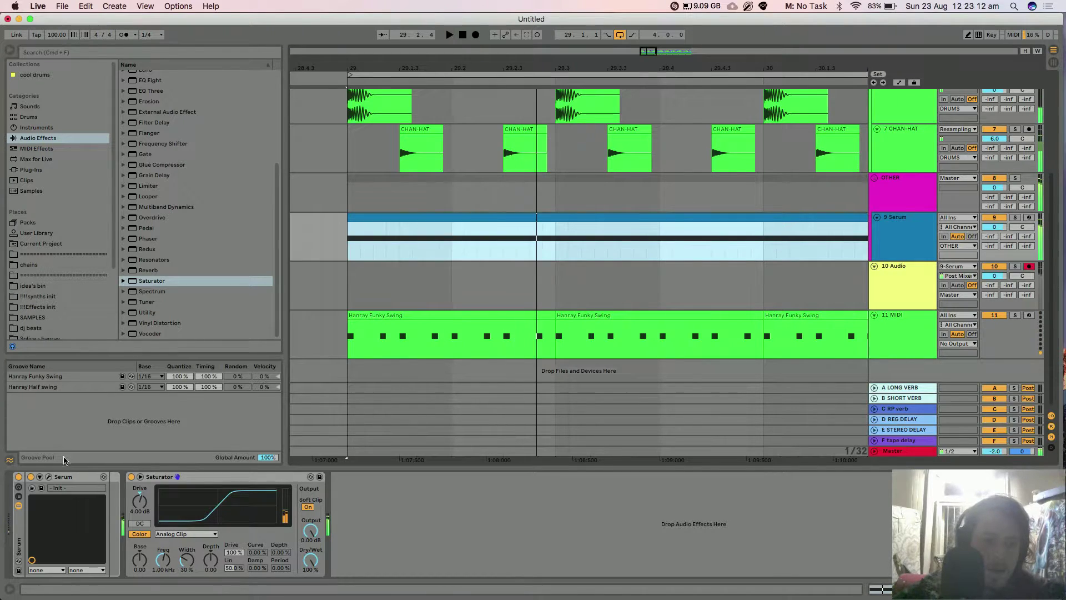
key("space")
left_click(48, 476)
key("space")
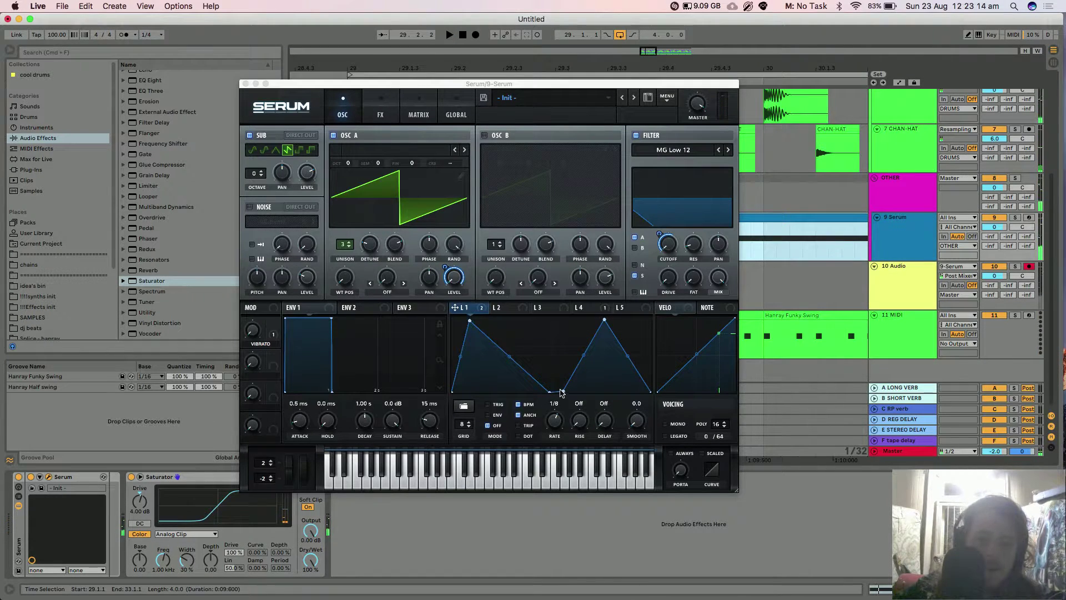
left_click(246, 83)
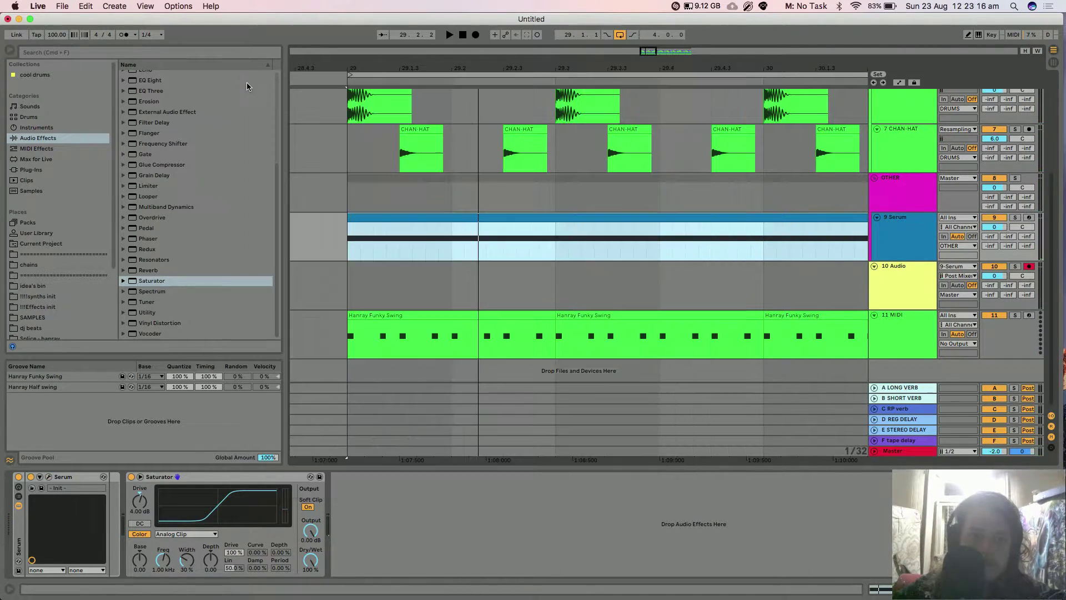
Show track automation, lower the Serum track's LFO1 Rate between 29.2.1 and 29.3.1, and select the whole Serum clip
key("a")
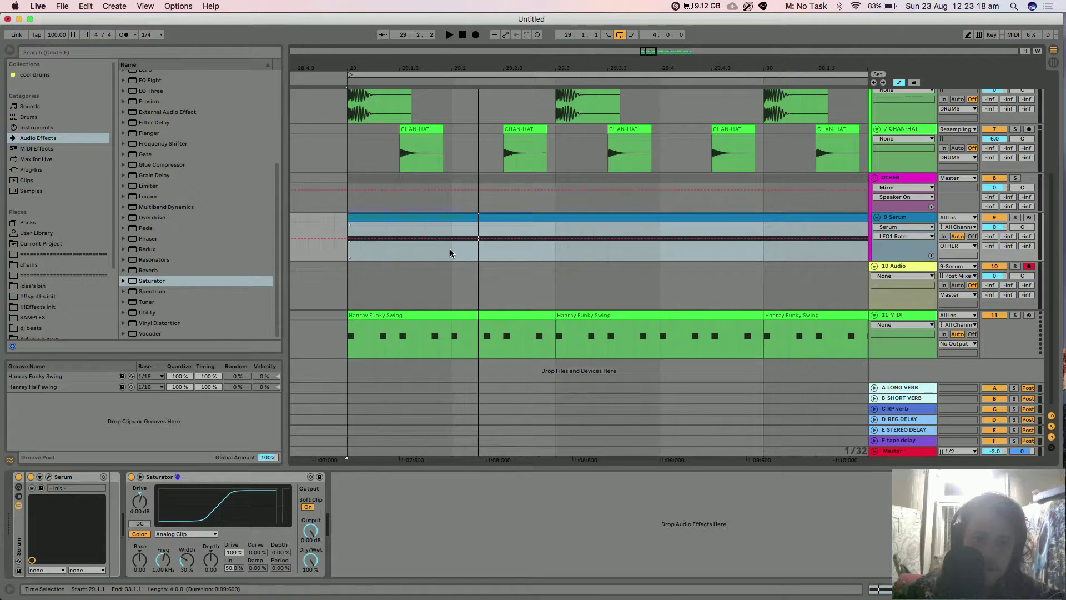
left_click_drag(451, 249, 528, 249)
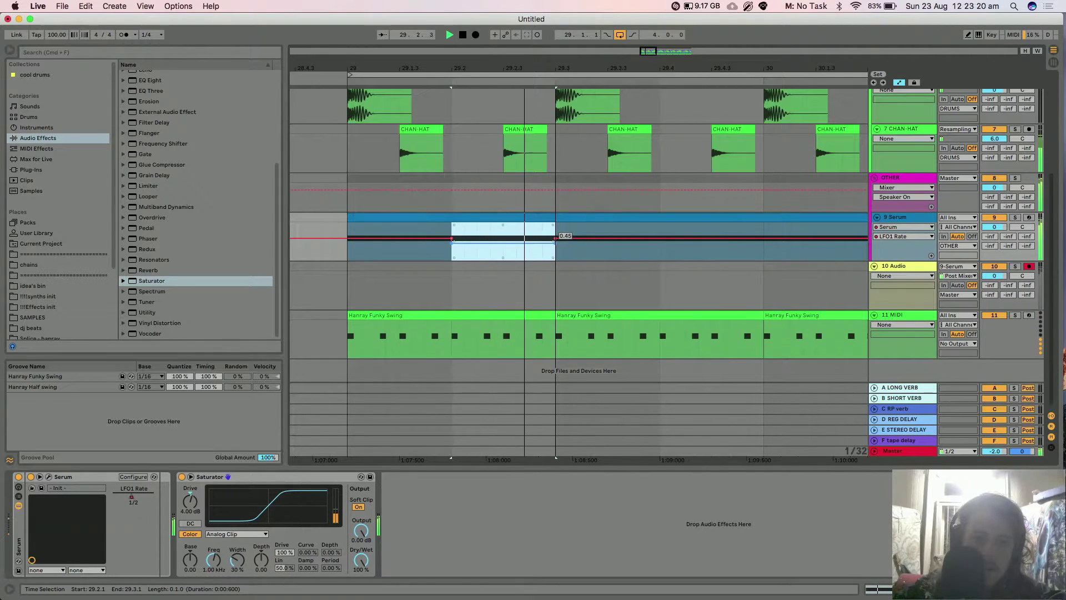
key("space")
left_click(476, 218)
key("space")
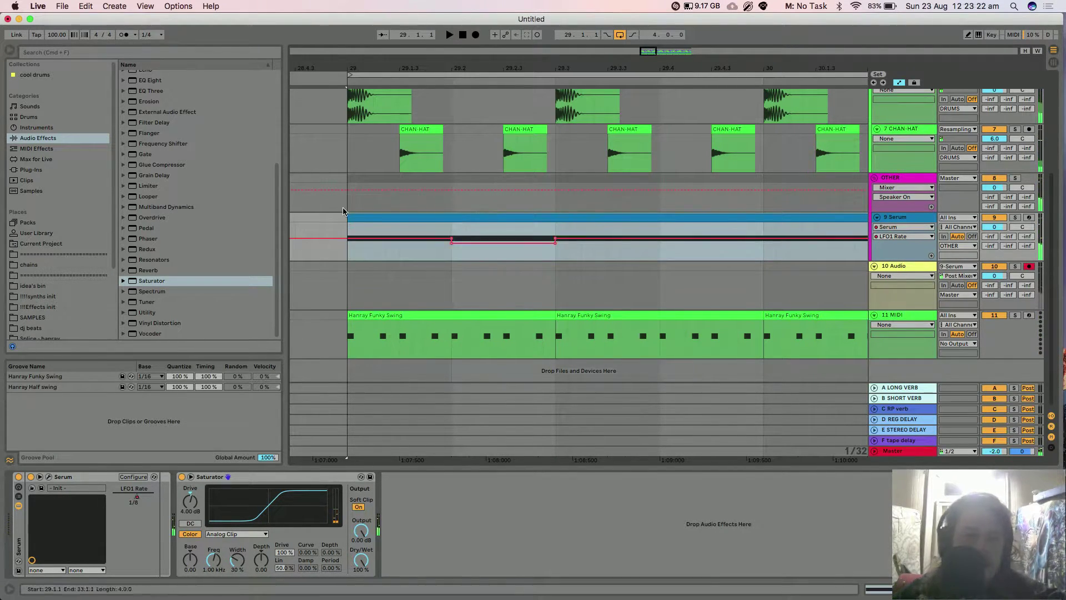
Lower the LFO1 Rate automation over the last half beat of bar 29 on the Serum track during playback
left_click(49, 476)
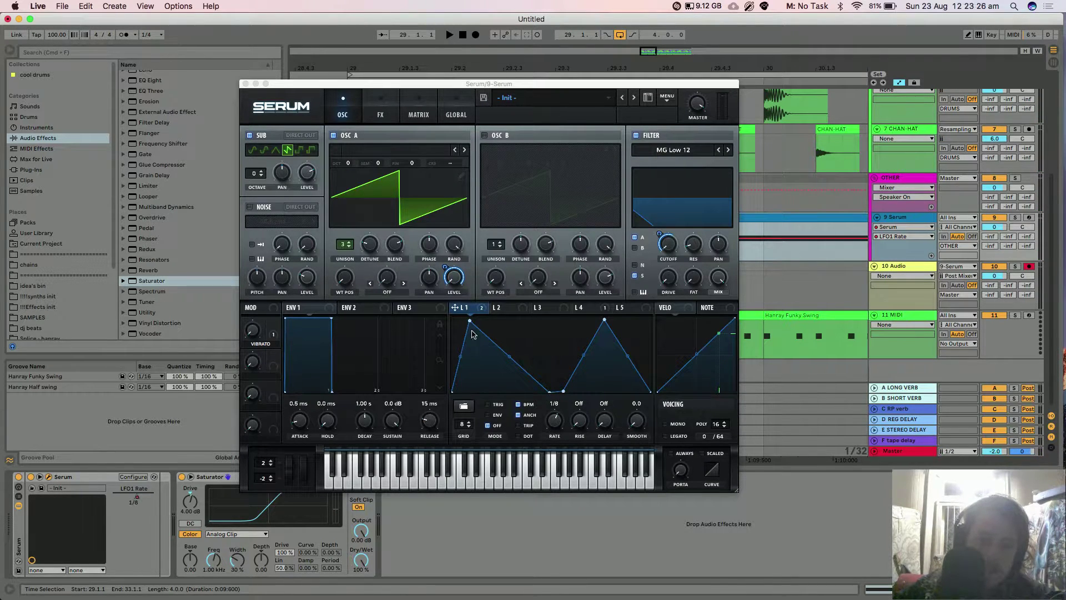
left_click(245, 84)
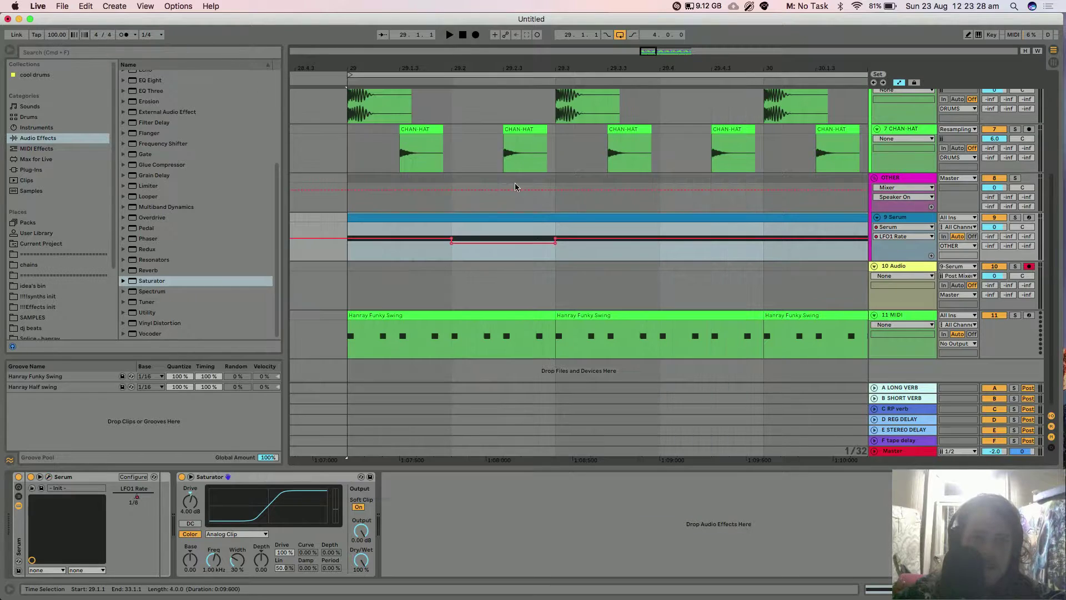
key("space")
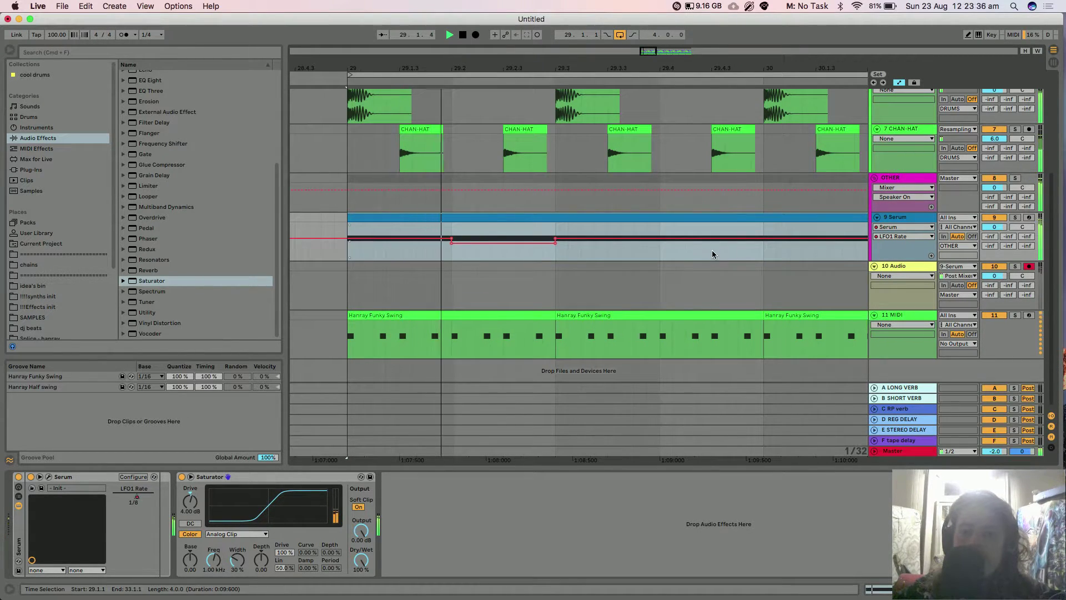
left_click_drag(712, 250, 751, 246)
left_click(555, 216)
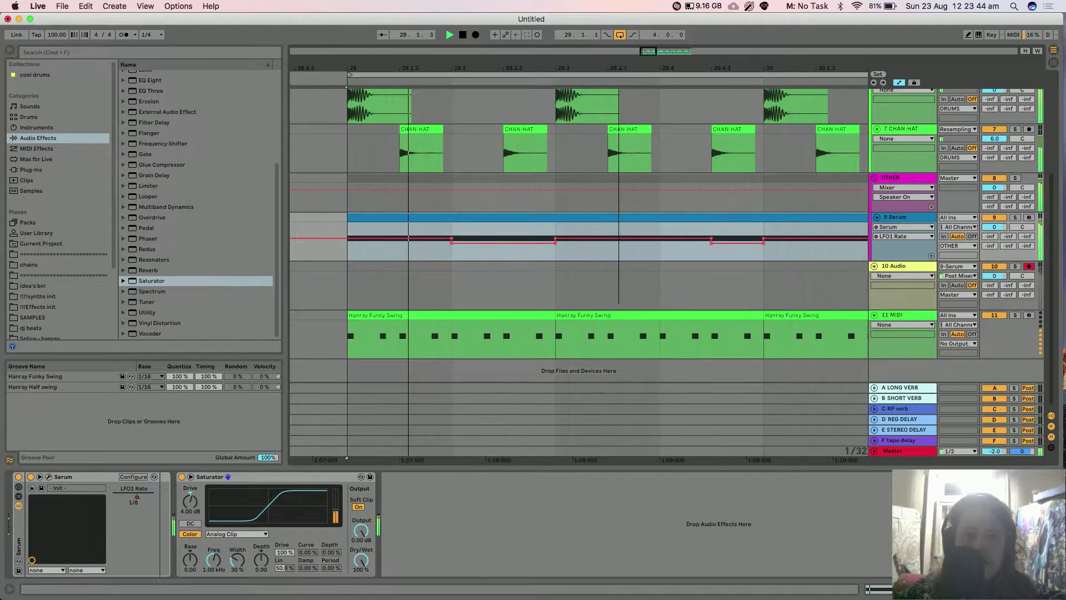
Duplicate bar 29 of the Serum clip with its automation three times, and mute the CHAN-HAT track
scroll(582, 94, "down", 3)
left_click_drag(624, 222, 453, 218)
key("super+d")
key("super+d")
key("super+d")
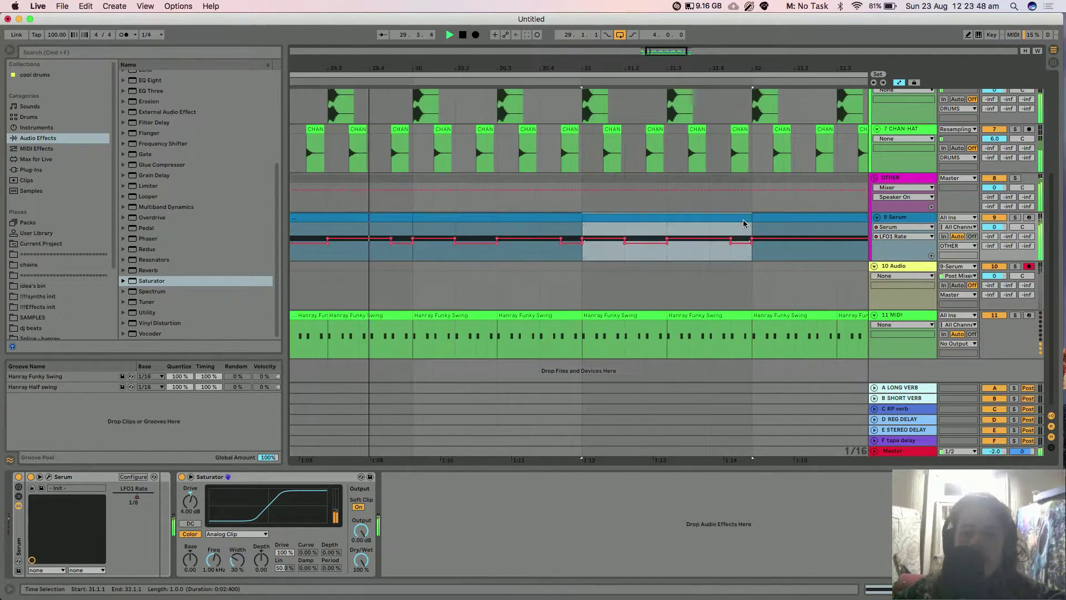
key("minus")
key("minus")
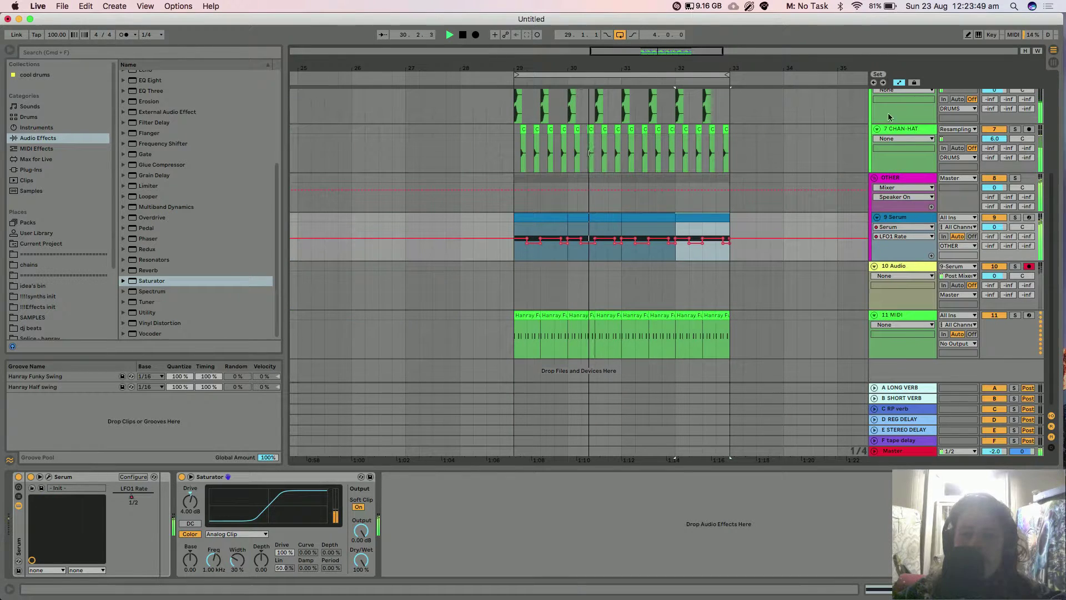
left_click(994, 130)
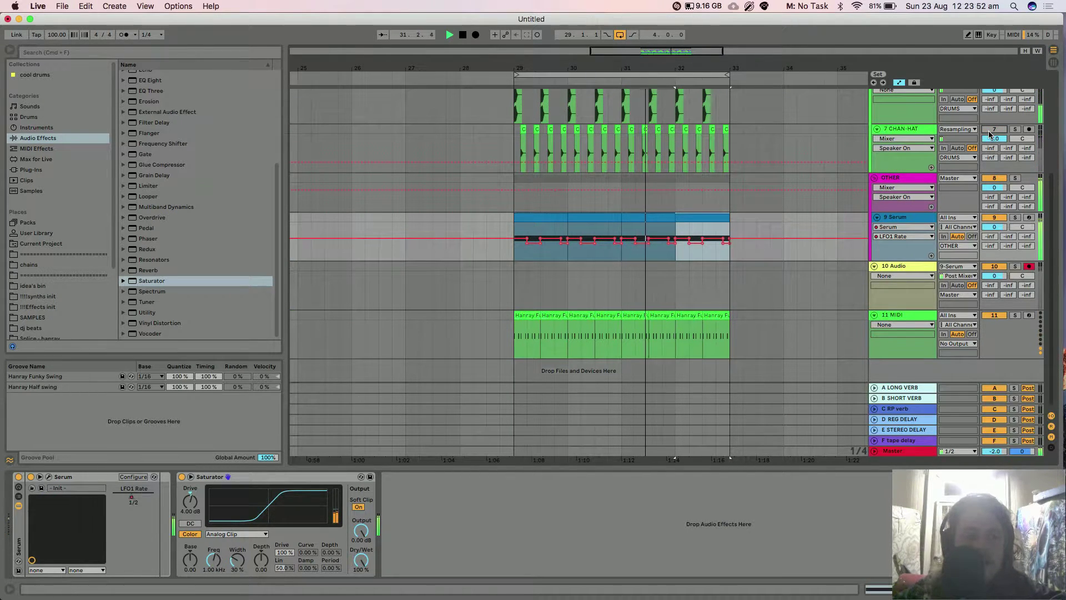
key("space")
Save Serum's LFO 1 shape in the User folder as "swing swing lfo toot" and close the Serum window
left_click(49, 477)
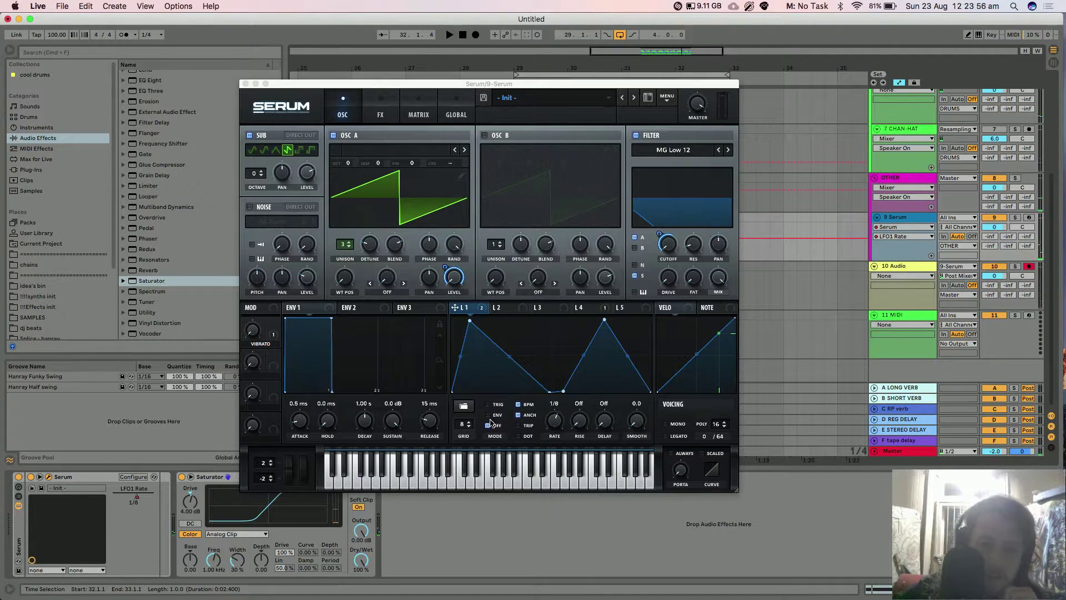
left_click(464, 407)
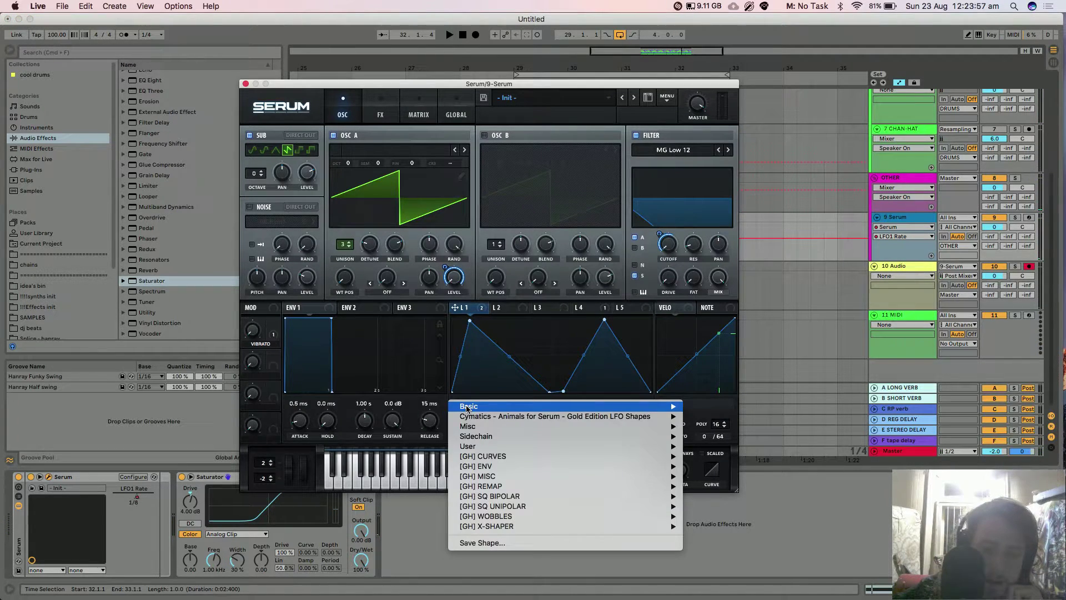
left_click(468, 540)
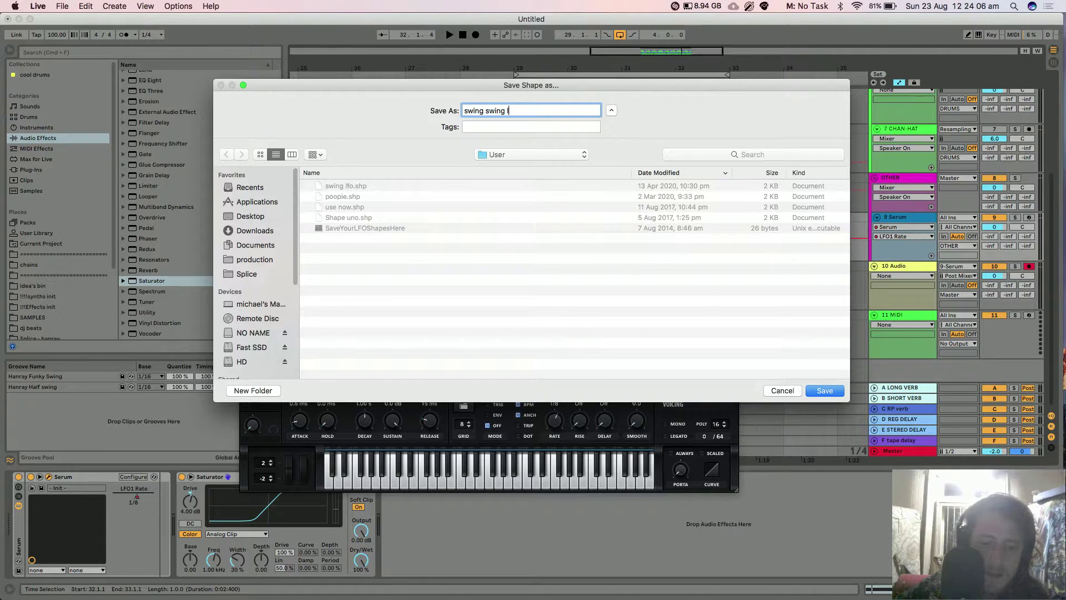
key("Return")
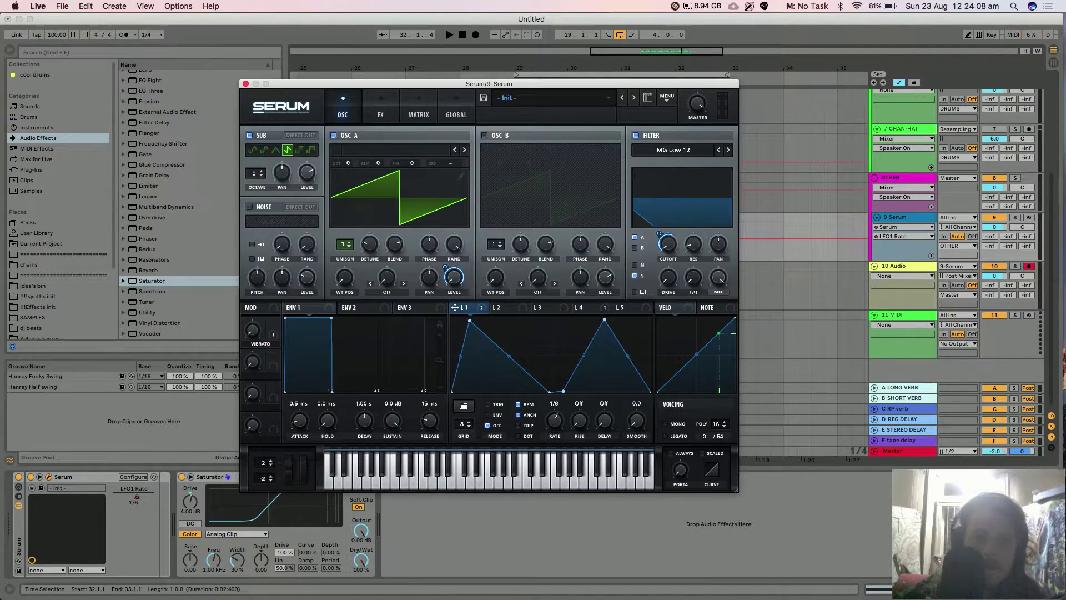
left_click(248, 83)
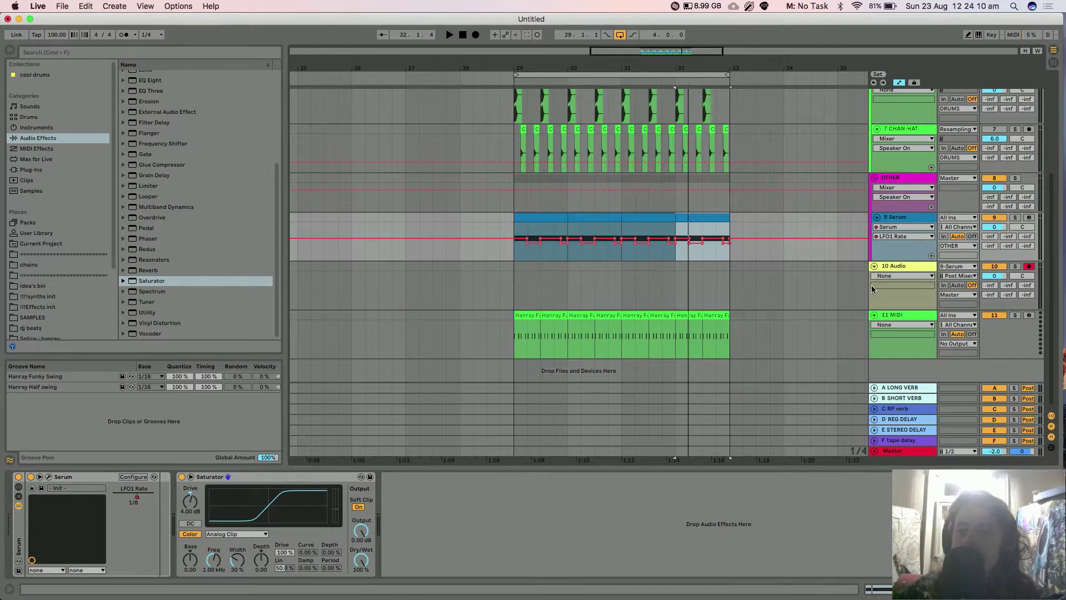
Insert an audio track below the Serum track and load the SerumFX VST plug-in on it
right_click(897, 220)
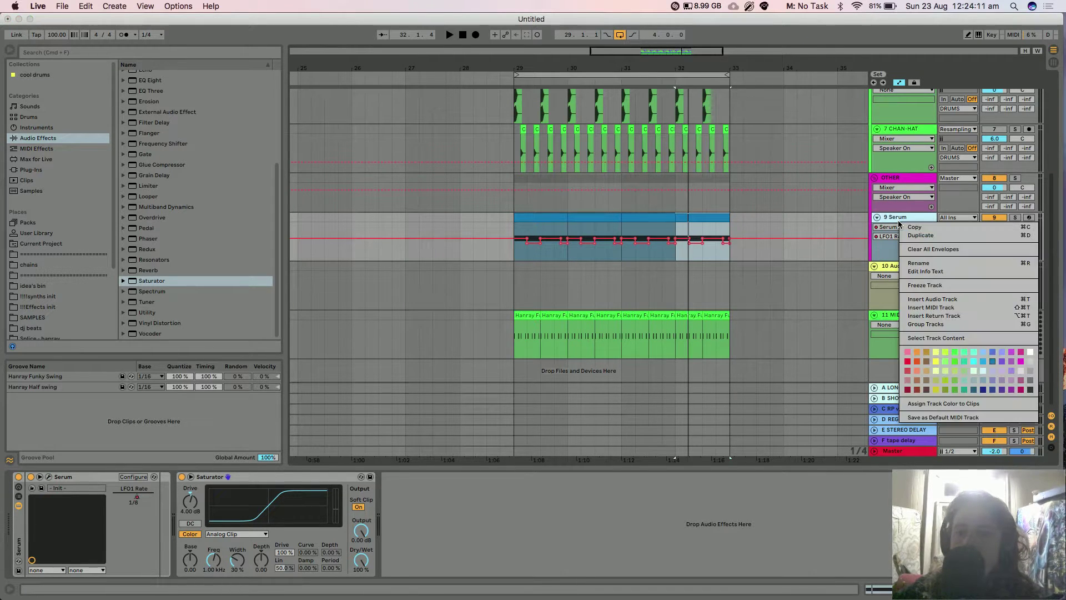
left_click(933, 298)
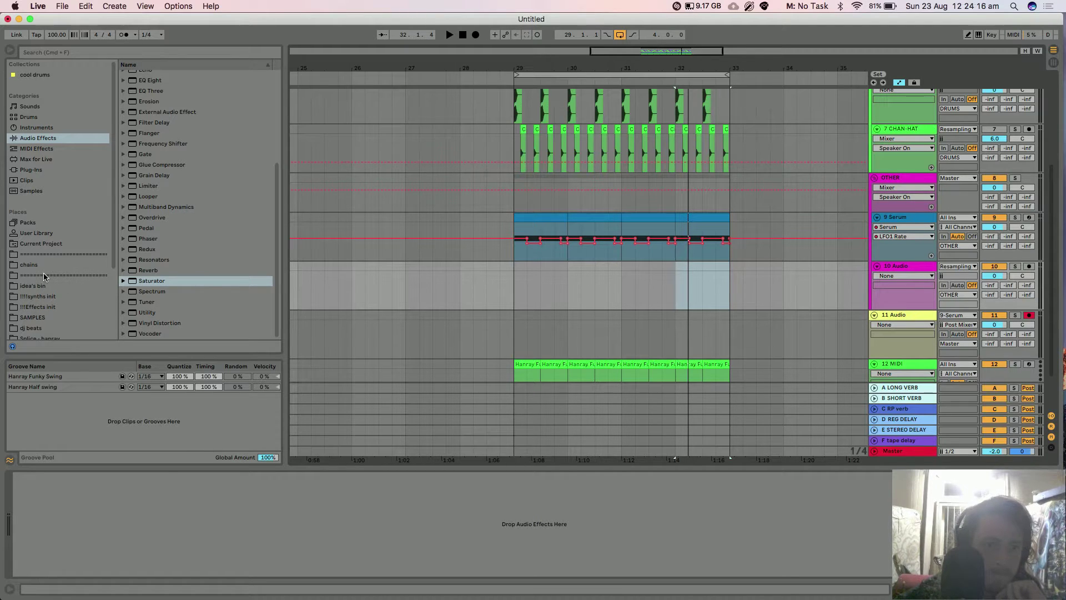
left_click(37, 170)
left_click(59, 52)
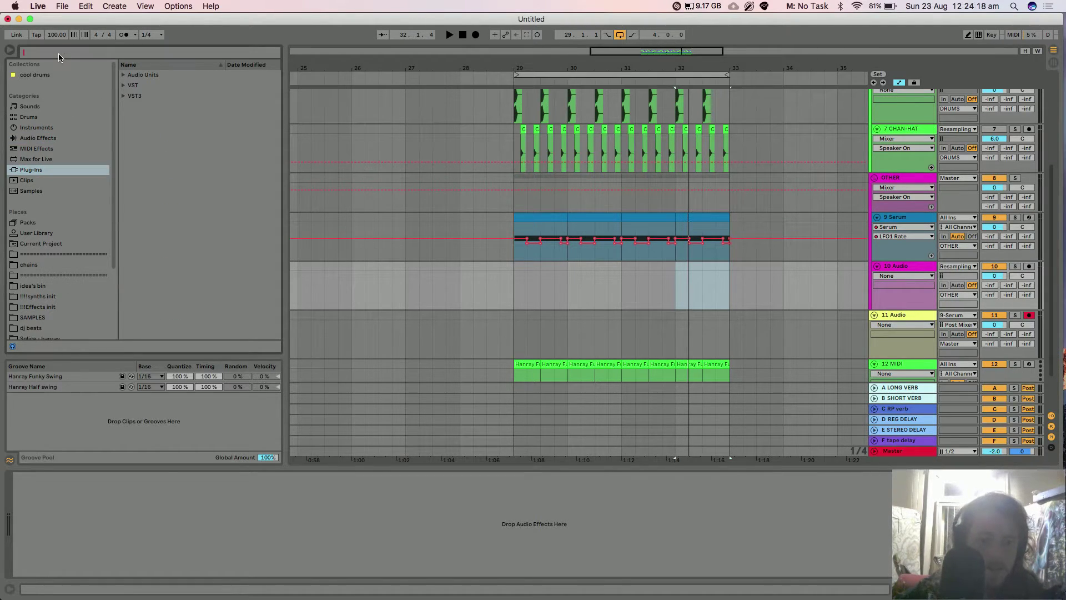
type("serum")
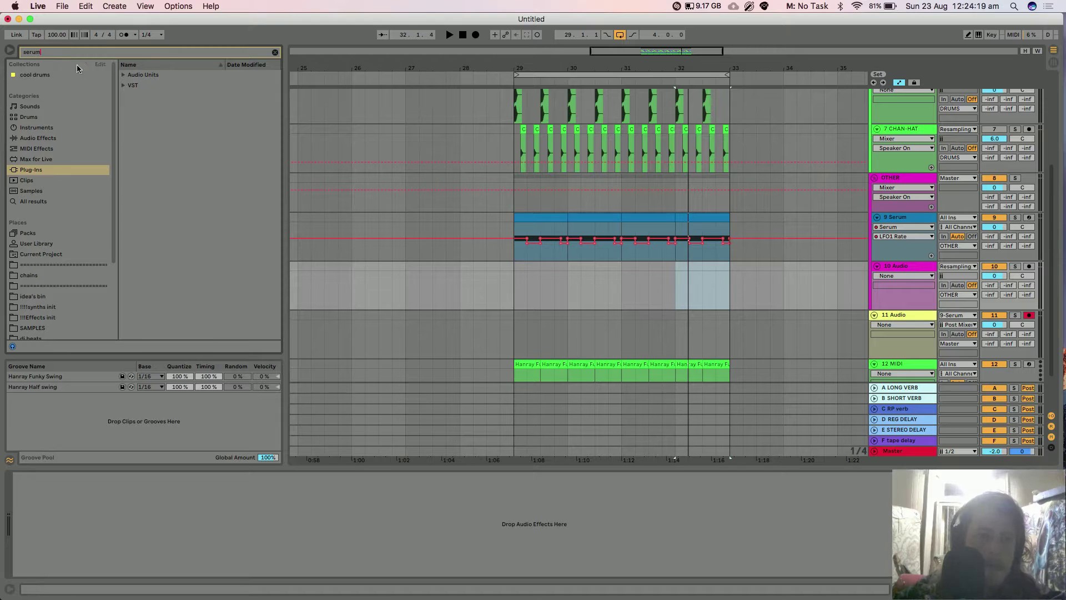
left_click(123, 85)
left_click_drag(157, 106, 504, 274)
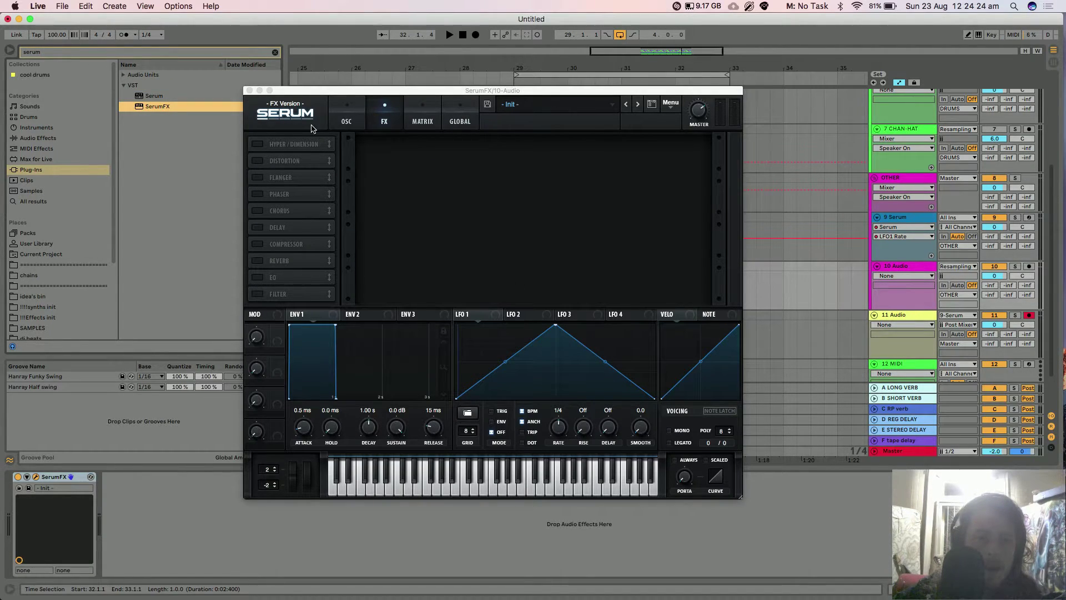
Load the "swing swing lfo toot" user shape into LFO 1 of SerumFX
left_click(467, 412)
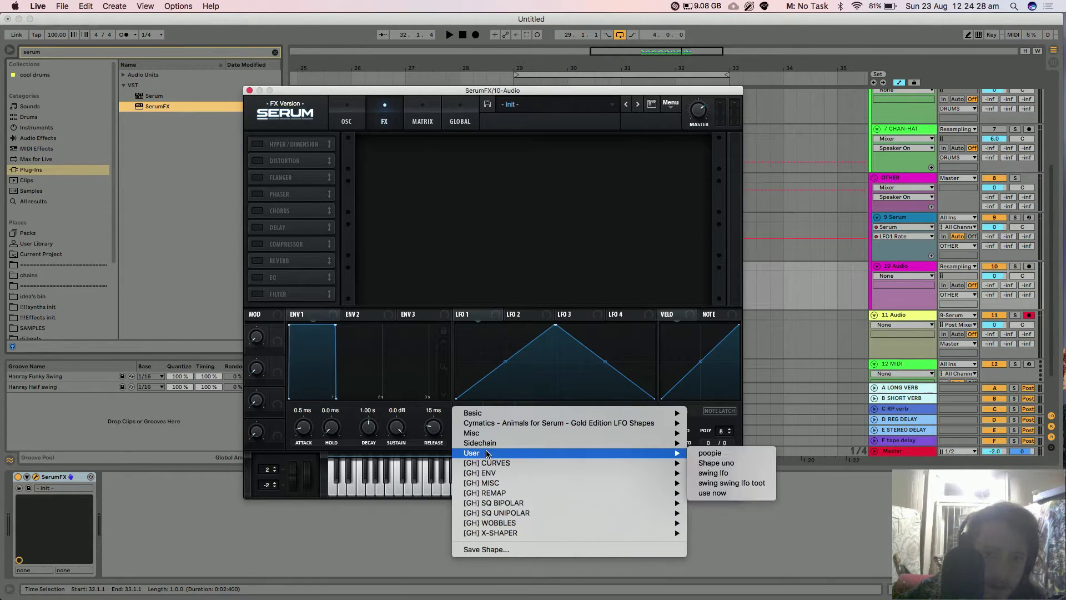
mouse_move(638, 453)
left_click(744, 483)
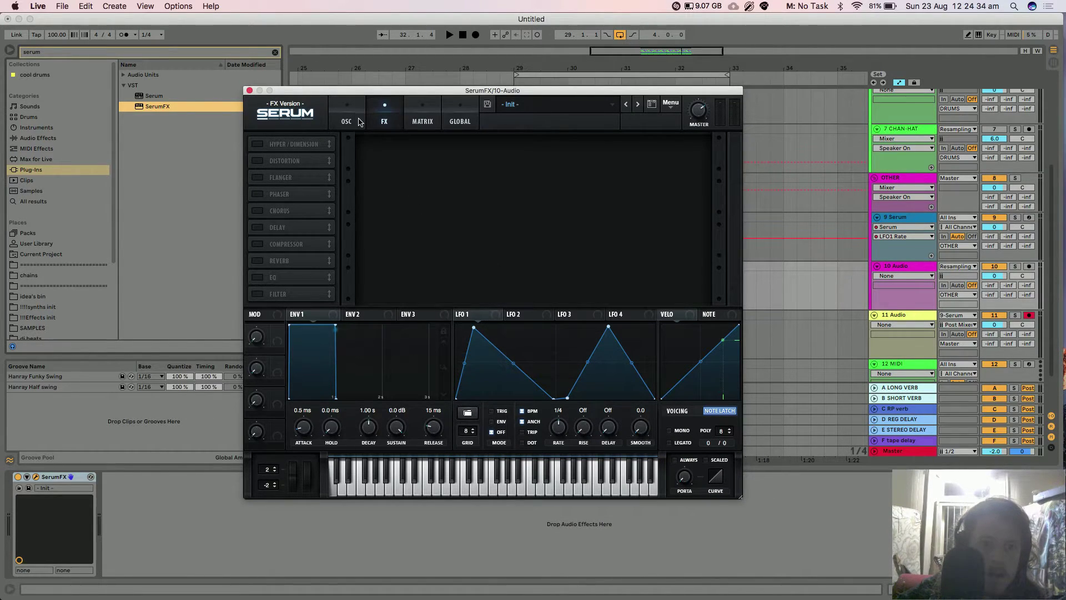
Enable the MG Low 12 filter effect in SerumFX, modulate its cutoff with LFO 1, and close the plug-in window
left_click(335, 119)
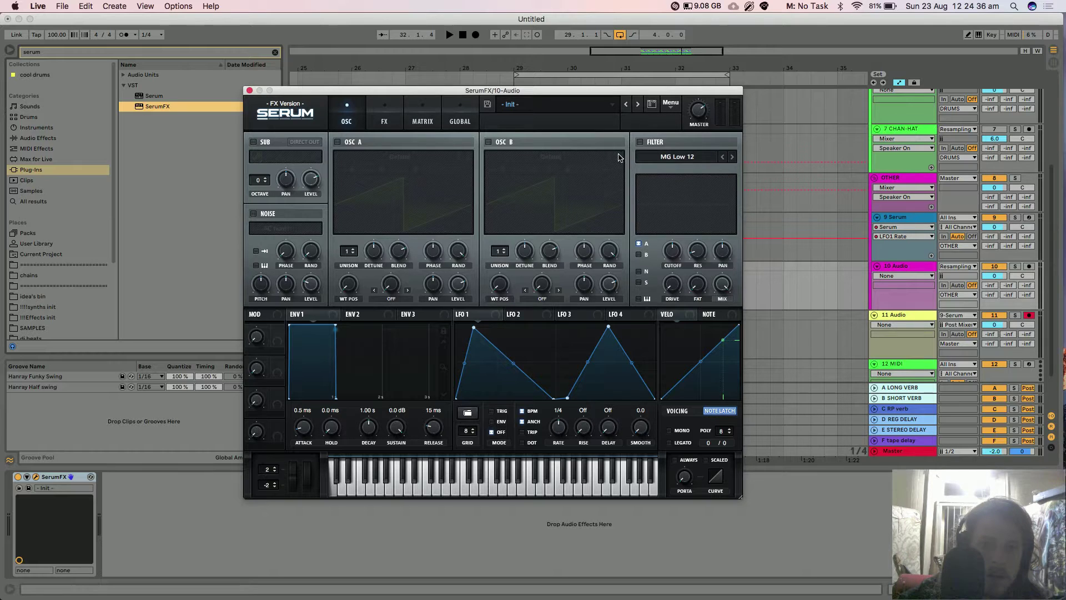
left_click(640, 142)
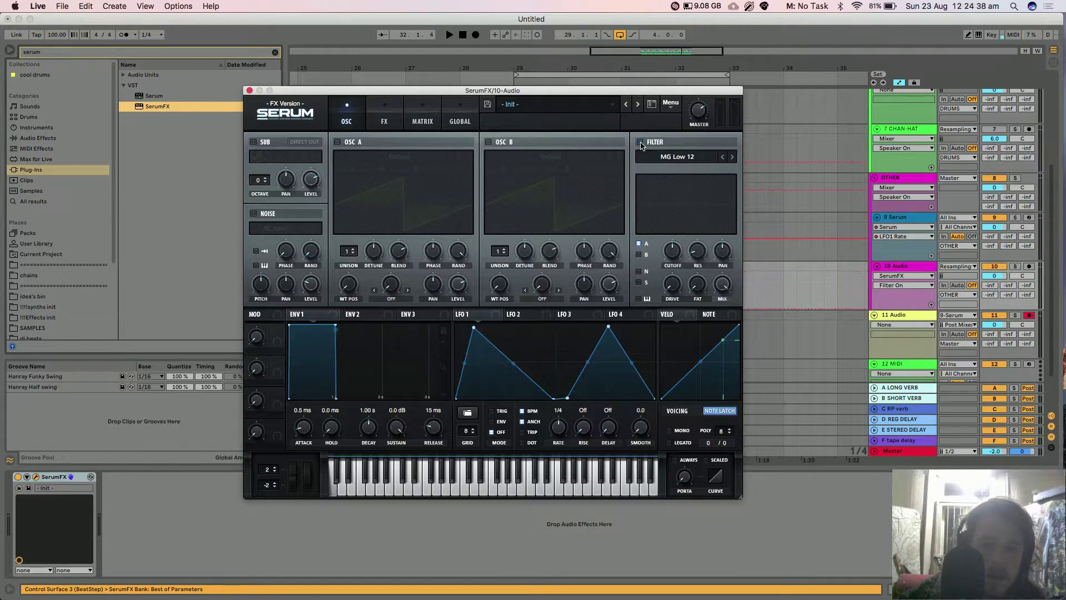
left_click(384, 116)
left_click(257, 294)
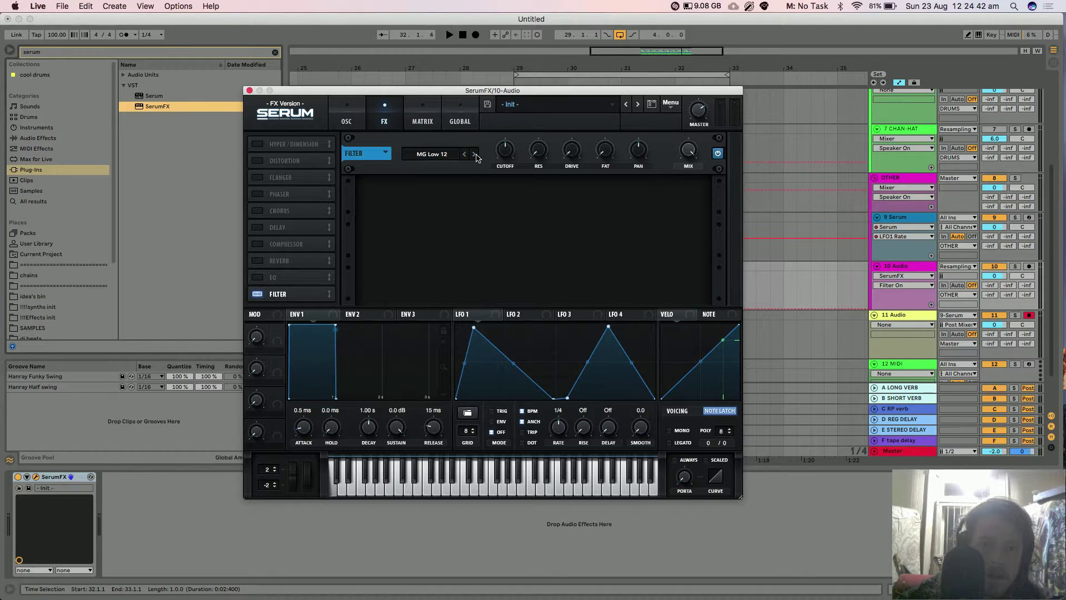
left_click(504, 149)
left_click_drag(498, 182, 505, 150)
key("space")
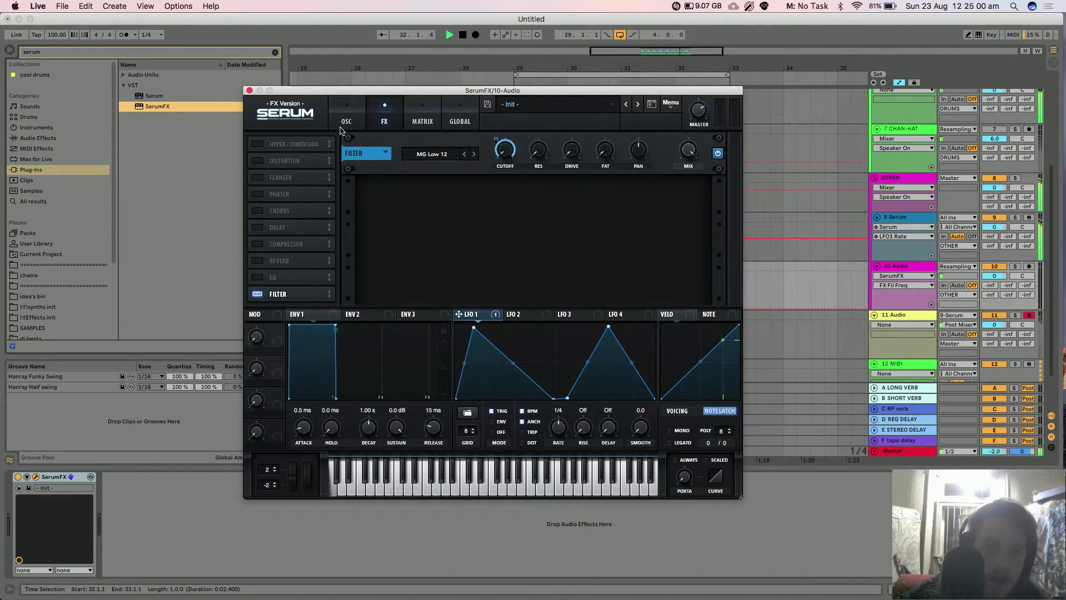
left_click(249, 90)
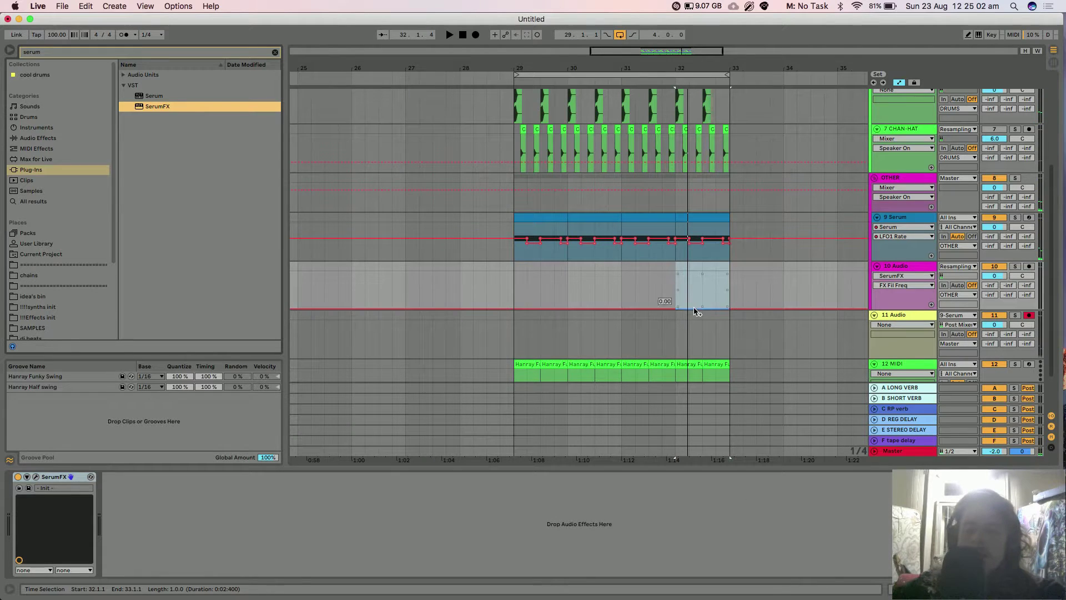
Clear the browser search and search the SAMPLES folder for "water"
scroll(696, 312, "down", 1)
left_click(275, 52)
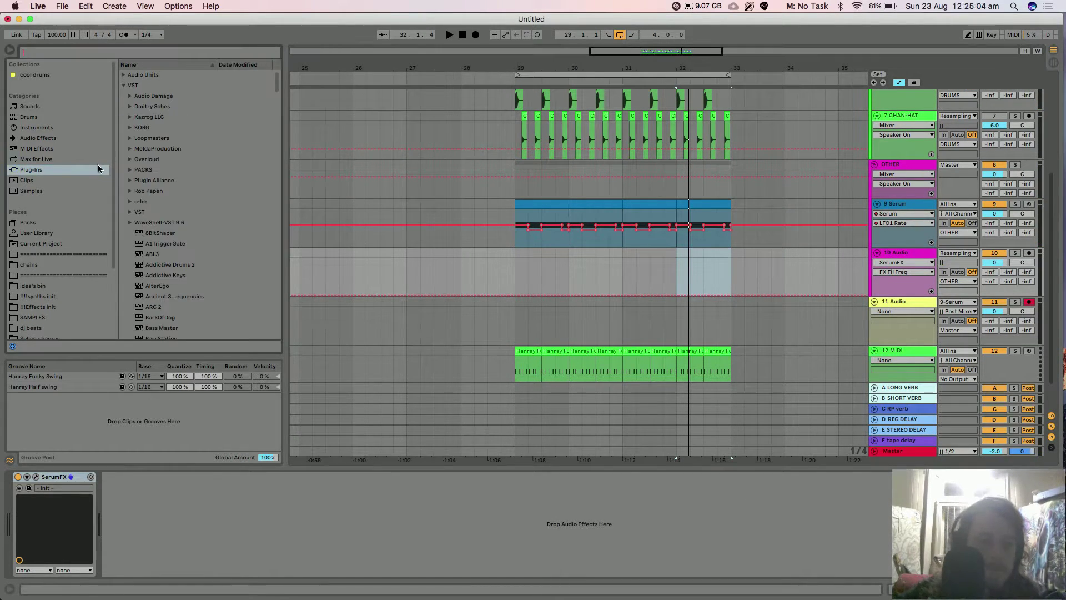
scroll(104, 233, "down", 2)
left_click(44, 275)
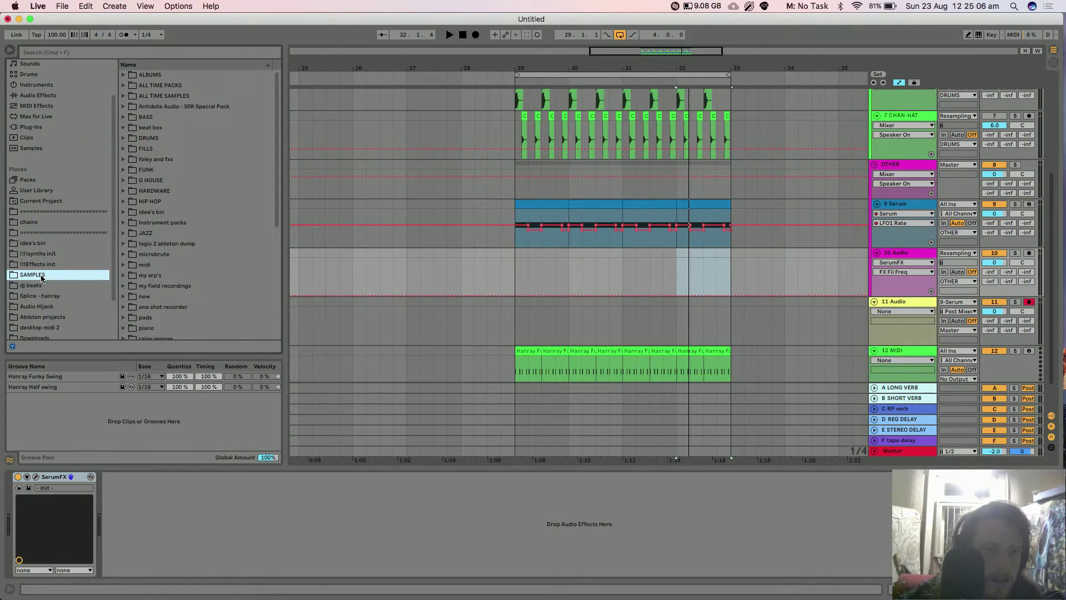
left_click(61, 52)
type("wat")
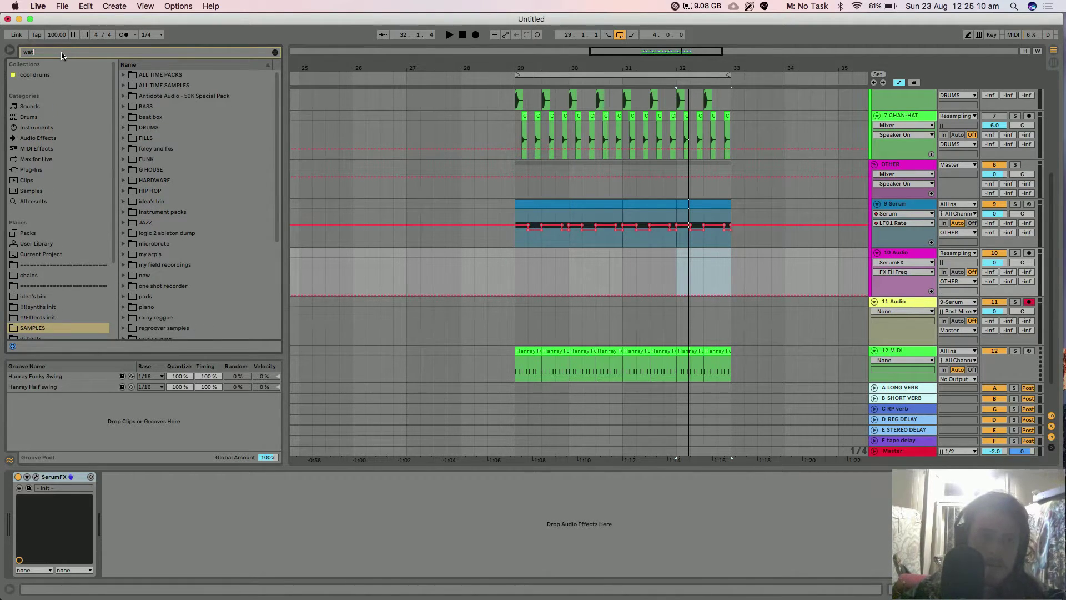
type("er")
Place the Detunized Just-Water Melting-Ice sample from foley and fxs > A Sound Effect on the SerumFX audio track at bar 29
left_click(124, 87)
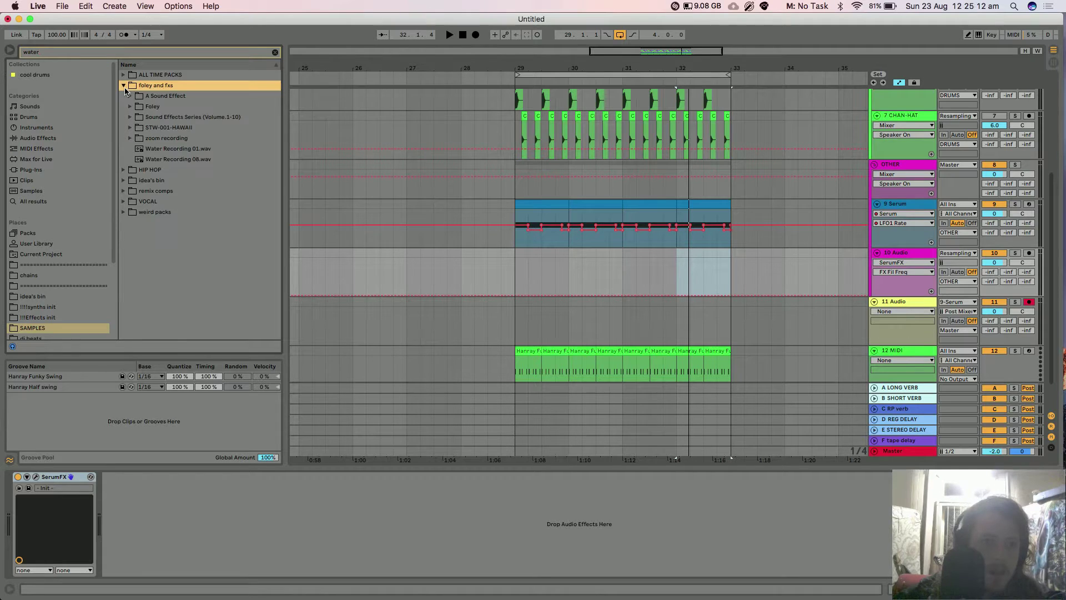
left_click(131, 96)
left_click(137, 106)
left_click(144, 118)
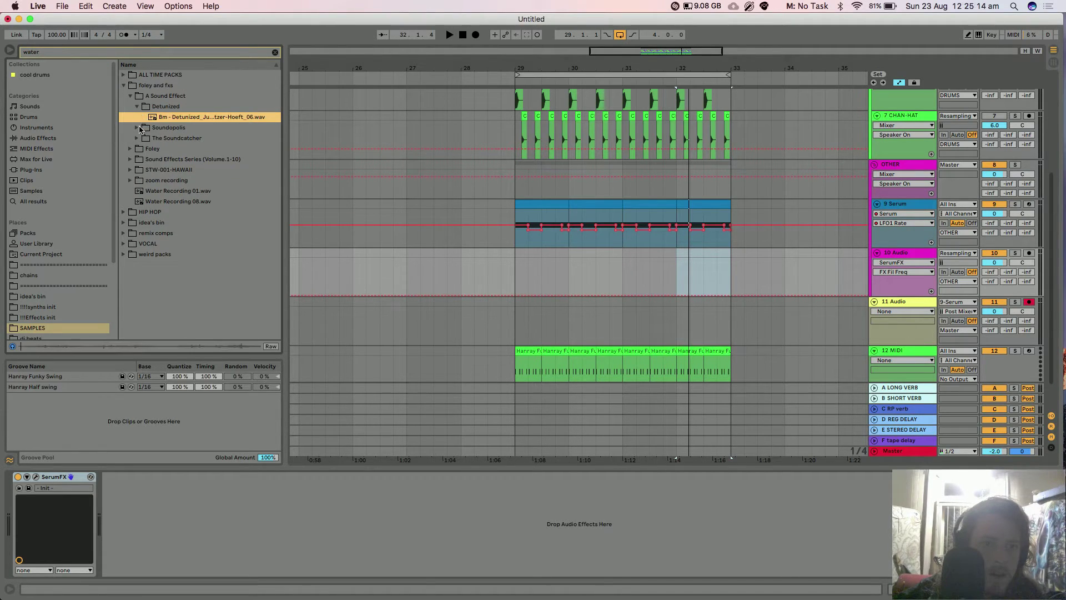
left_click_drag(160, 118, 511, 267)
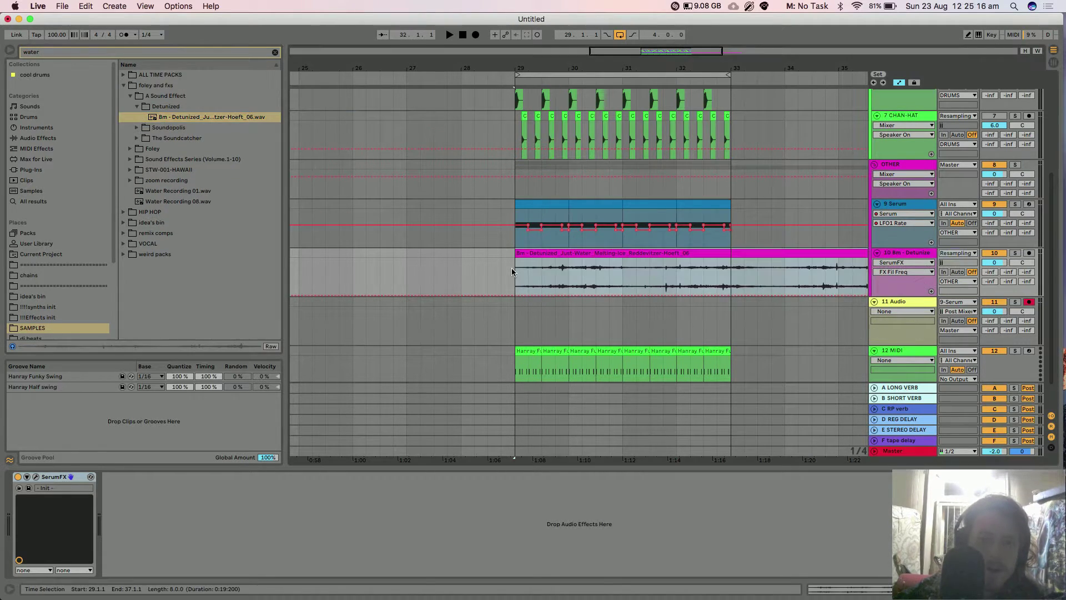
Turn off Warp for the water clip, move its start to about 2 seconds, and start playback
left_click(125, 488)
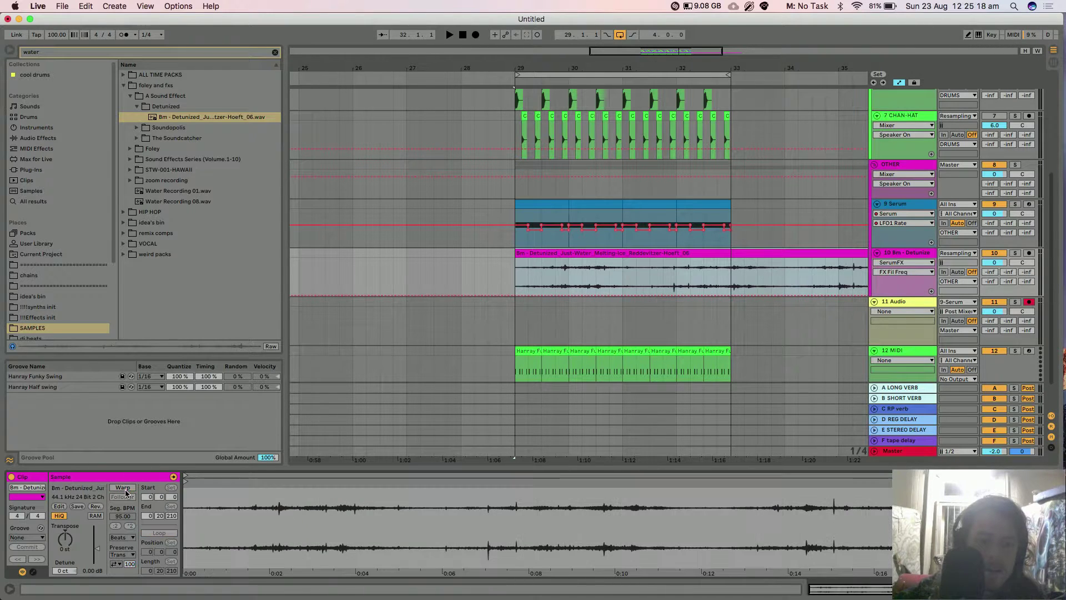
left_click_drag(188, 483, 275, 483)
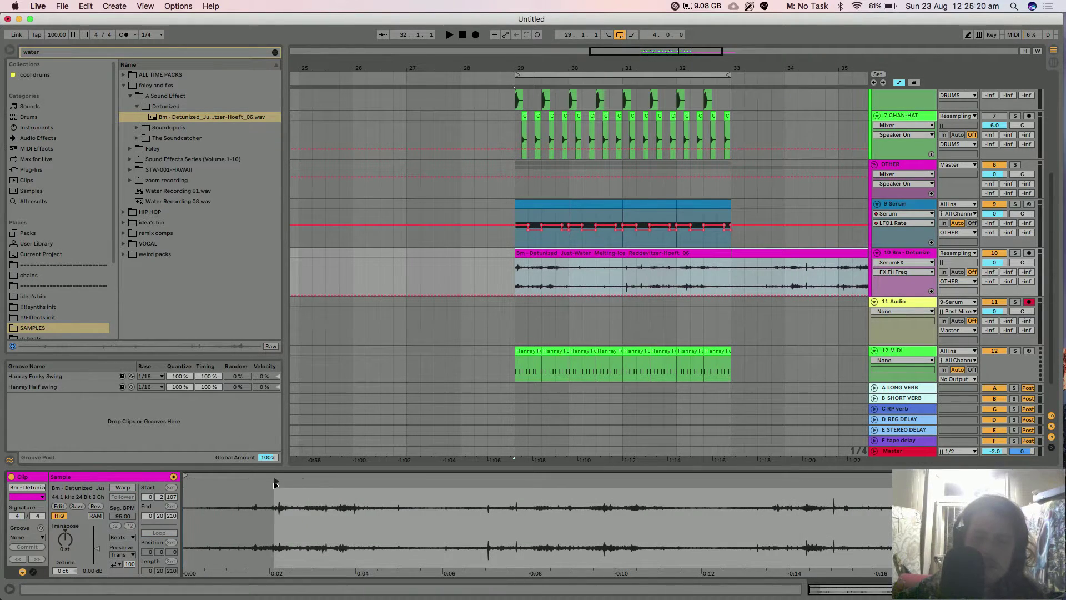
key("space")
Solo the water track and set the LFO 1 rate in its SerumFX to 1/8
left_click(1015, 253)
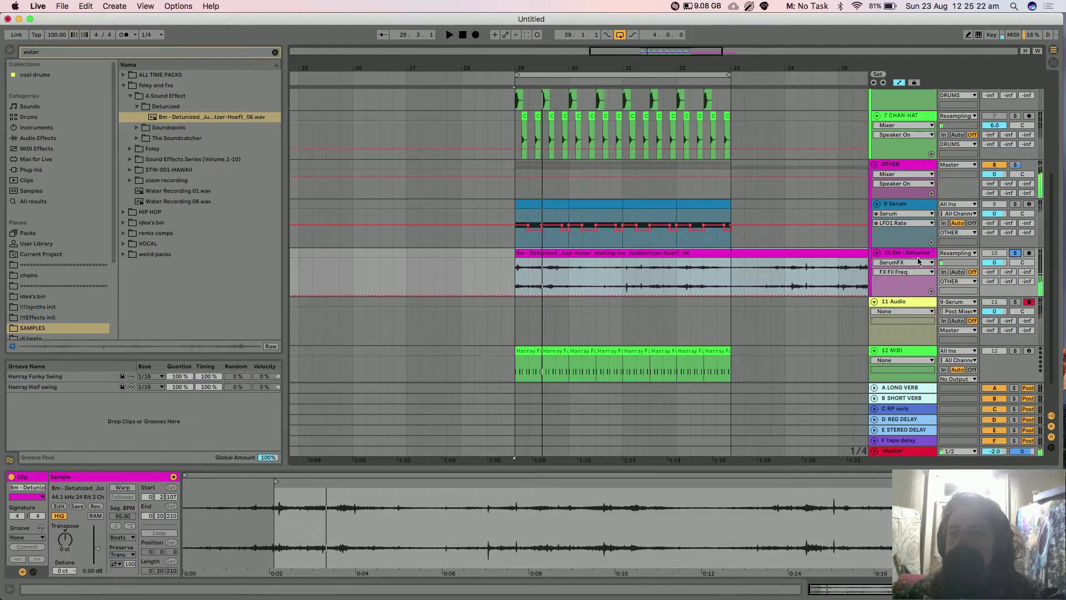
double_click(894, 254)
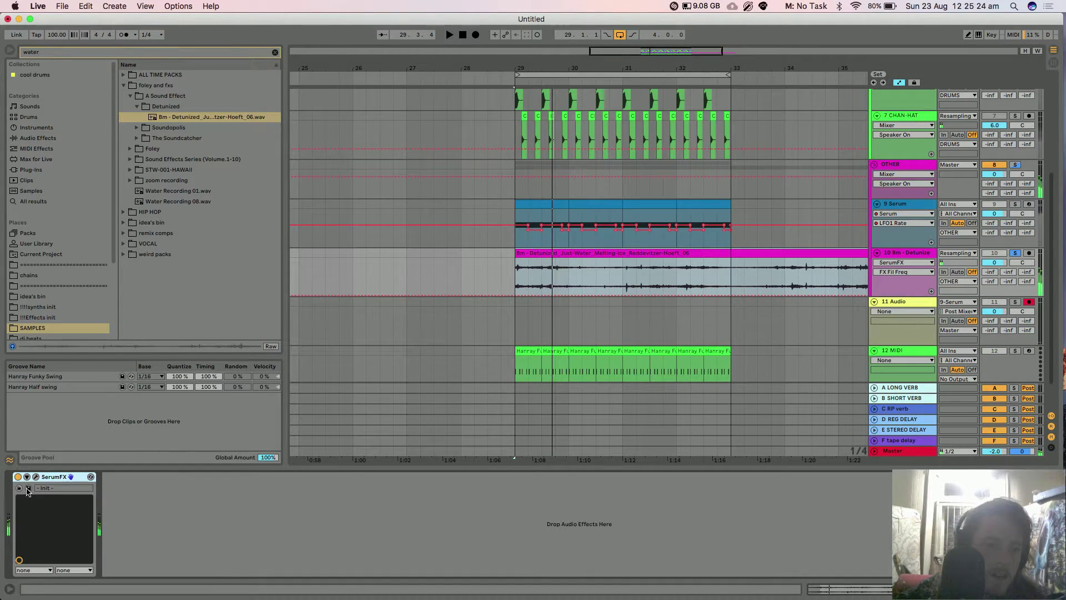
left_click(36, 477)
left_click_drag(561, 422, 560, 418)
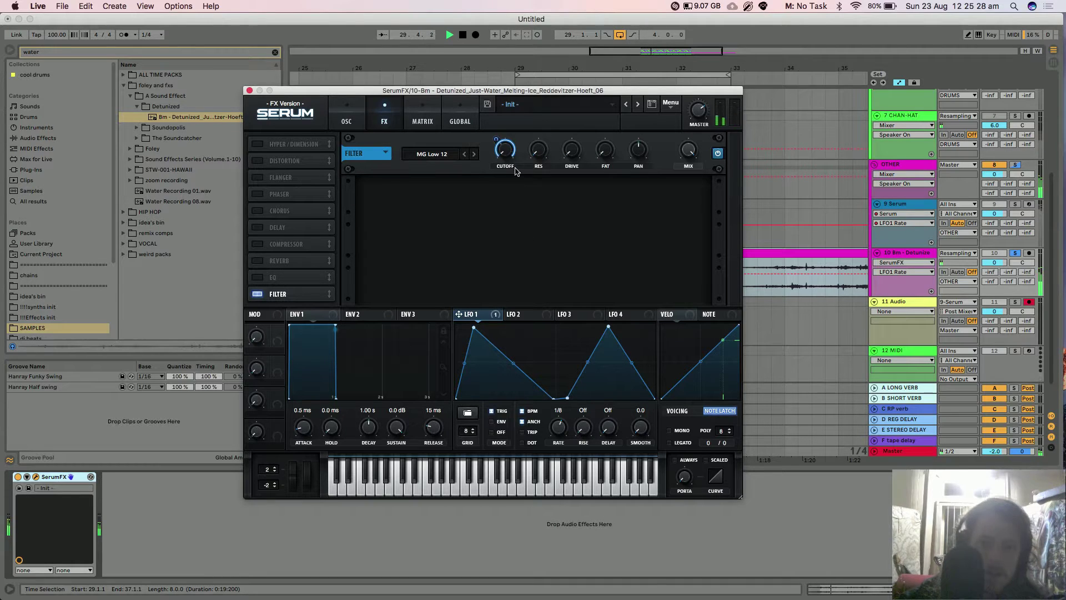
left_click(249, 90)
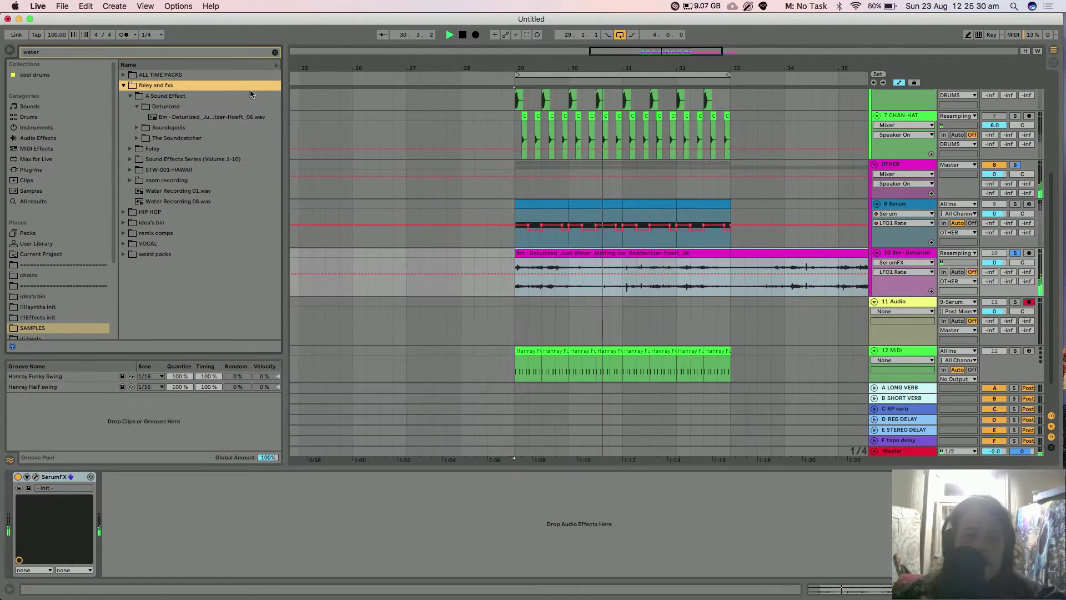
Transpose the water clip to -19 st and raise its track volume to 1.1 dB
key("shift+Tab")
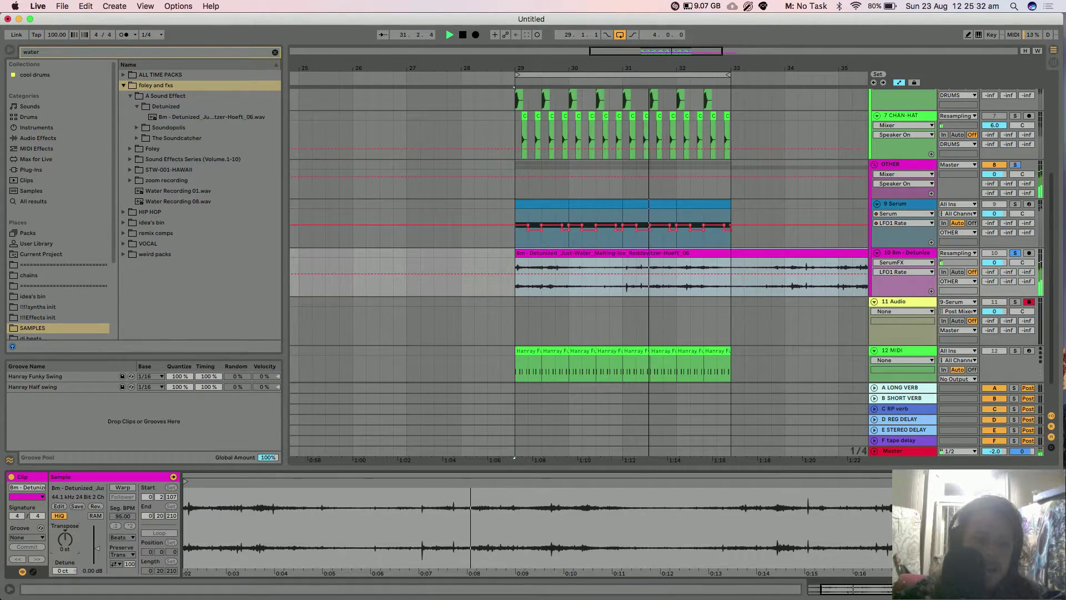
left_click_drag(65, 538, 65, 560)
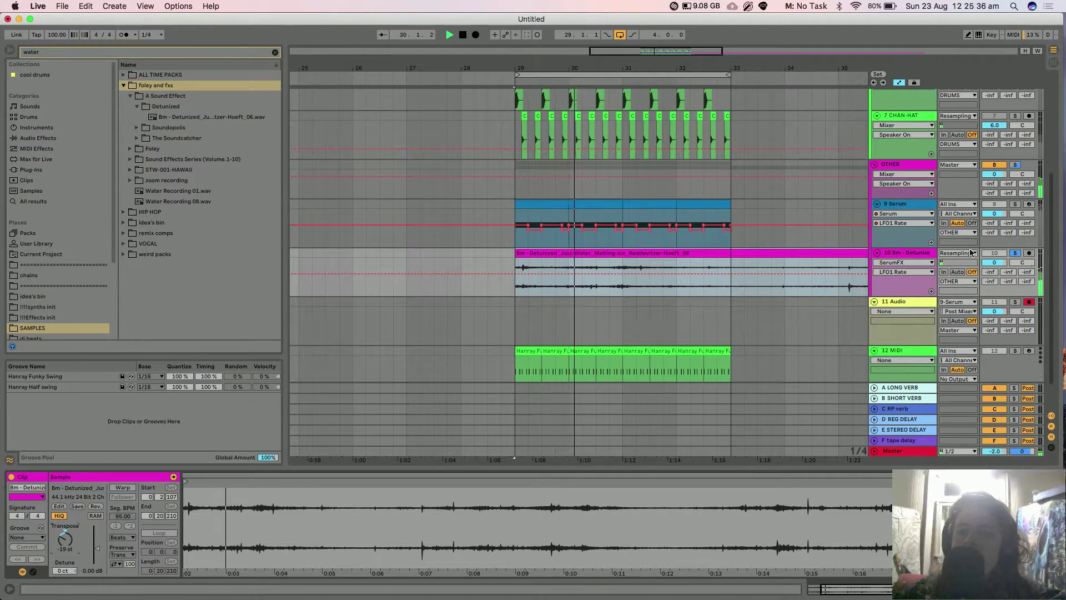
left_click_drag(993, 262, 993, 257)
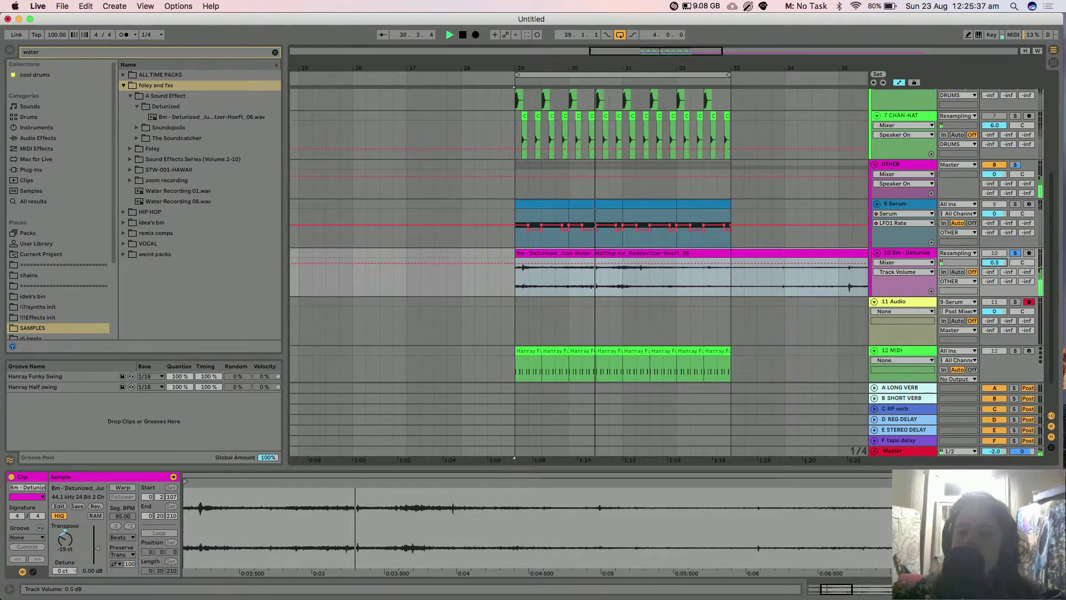
Add a Saturator after SerumFX on the water track and insert an EQ Eight between the two
left_click(912, 253)
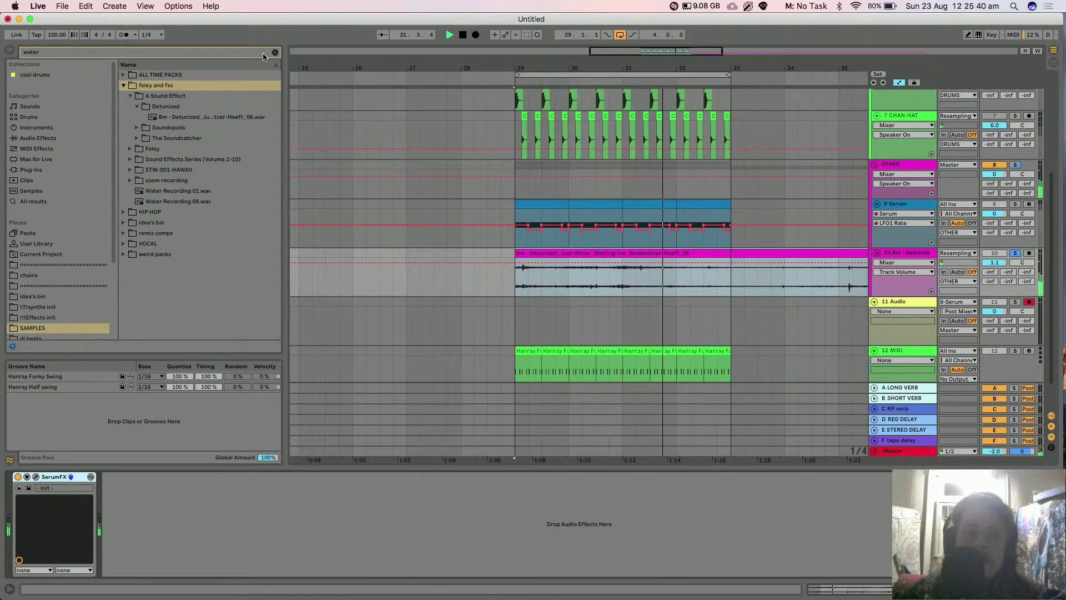
left_click(61, 138)
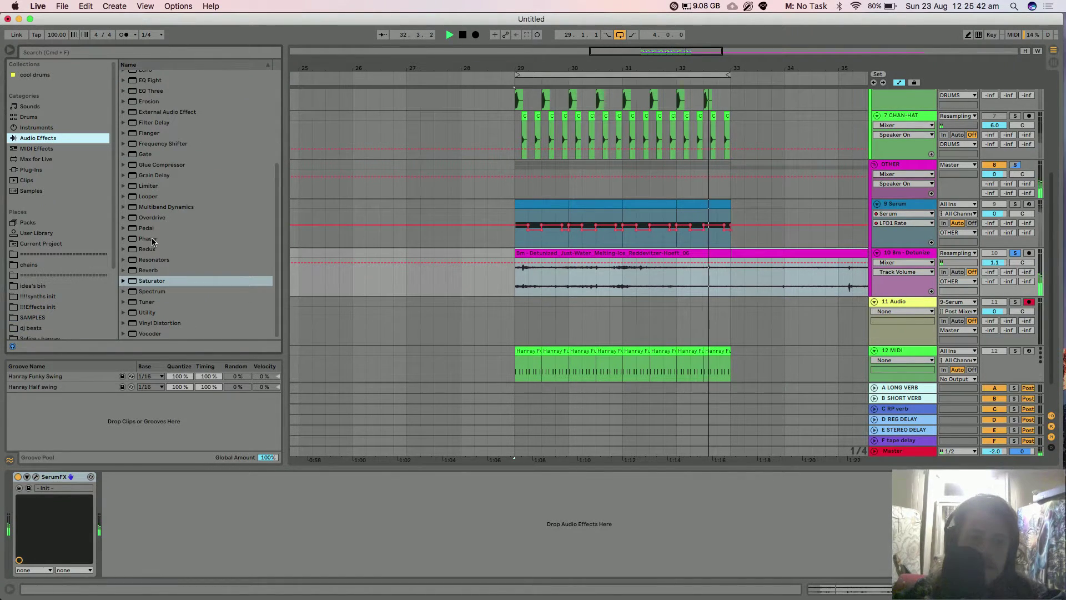
left_click_drag(152, 281, 298, 531)
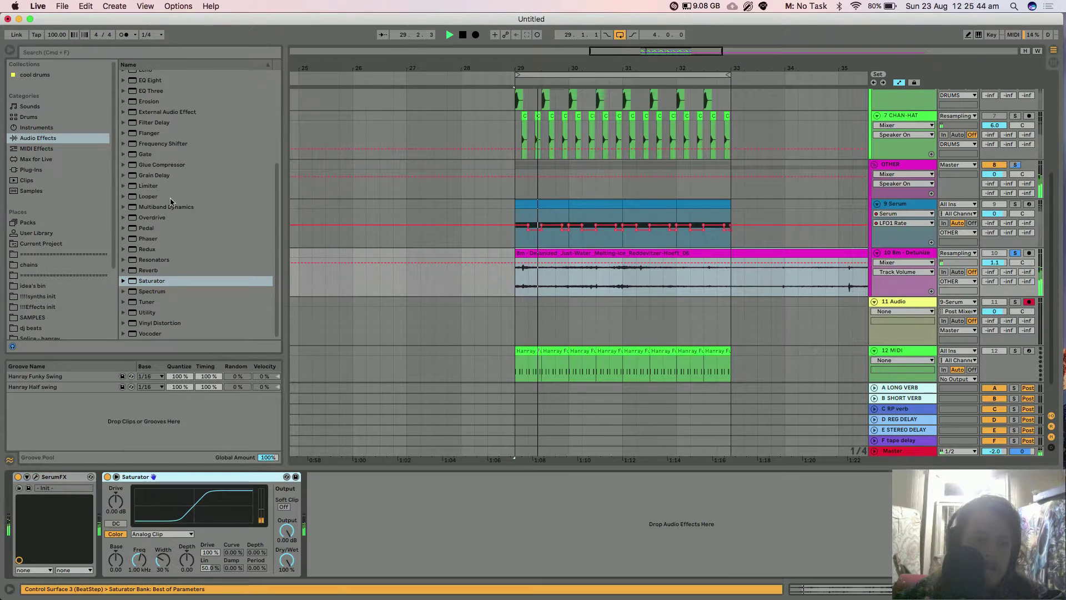
left_click_drag(150, 80, 103, 524)
Set band 1 of the EQ Eight to a low-cut filter at 261 Hz
left_click(145, 562)
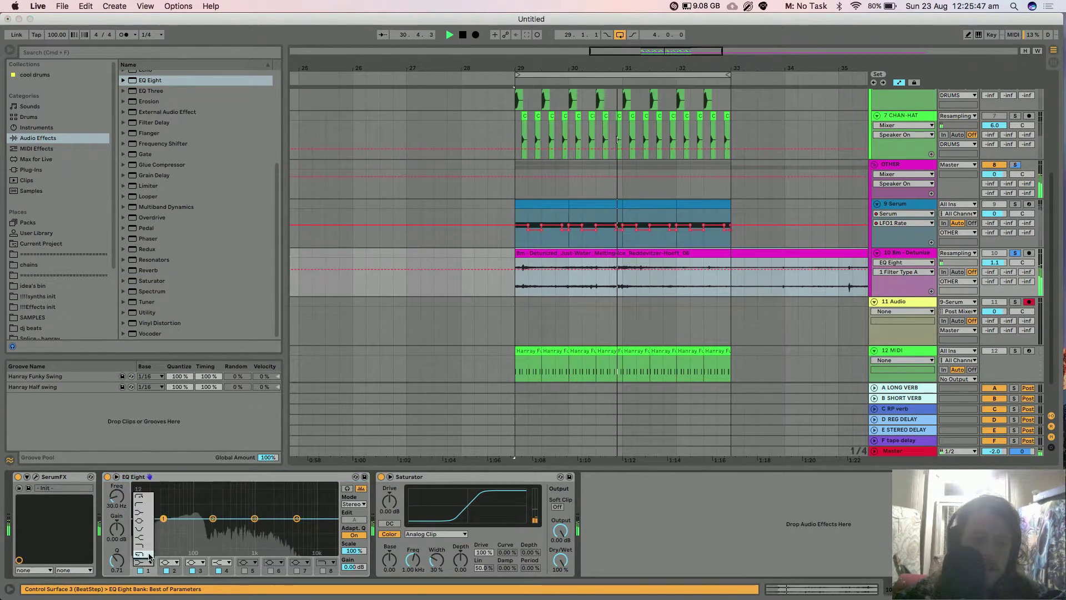
left_click(141, 504)
left_click_drag(163, 526, 220, 527)
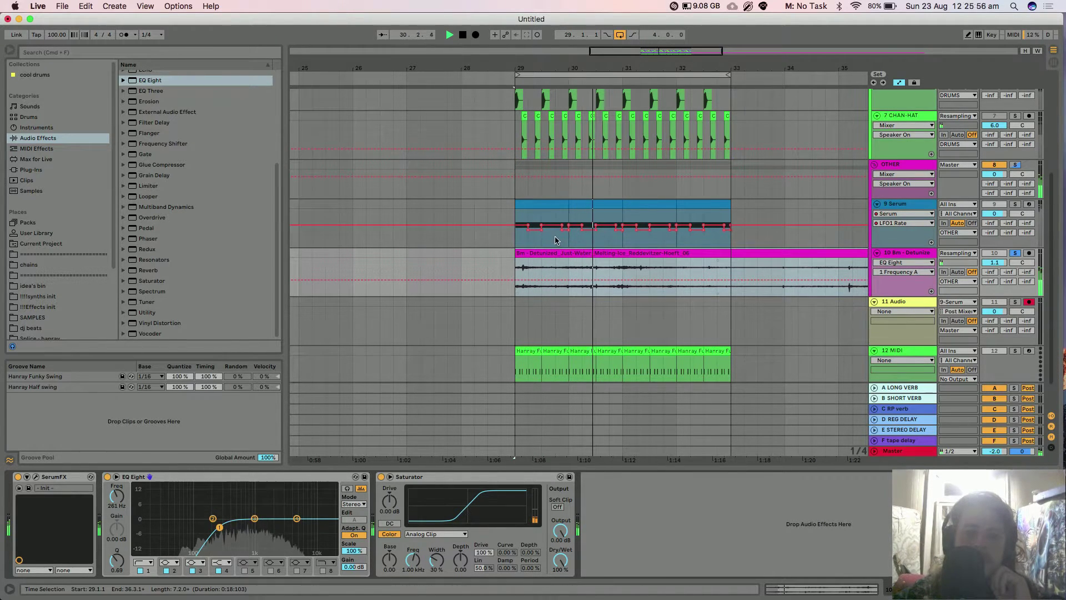
Search the plug-ins for "portal" and insert the Portal VST before SerumFX on the water track
left_click(33, 172)
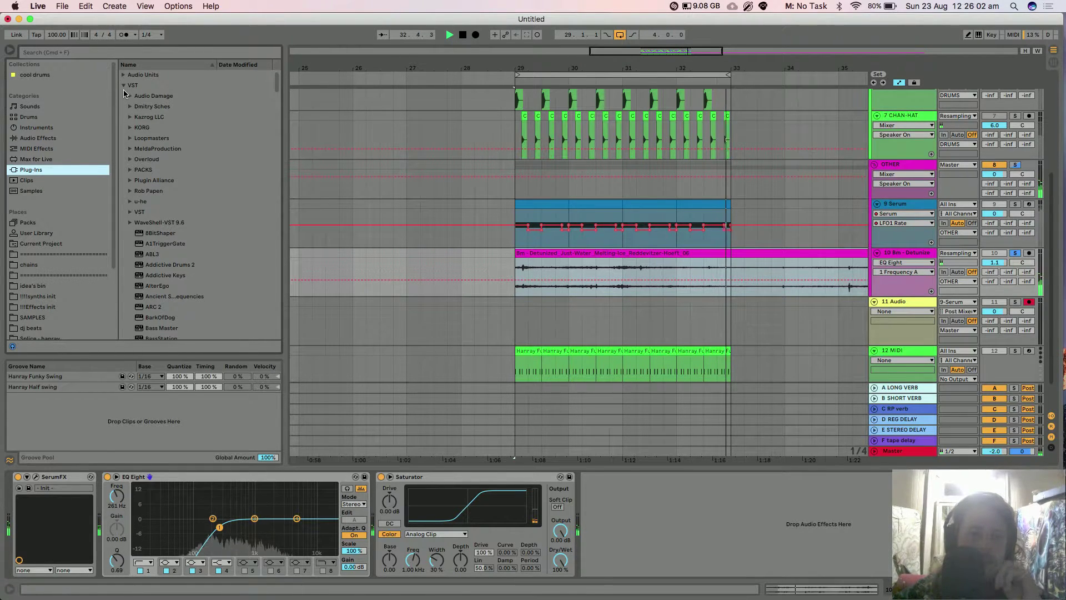
left_click(102, 54)
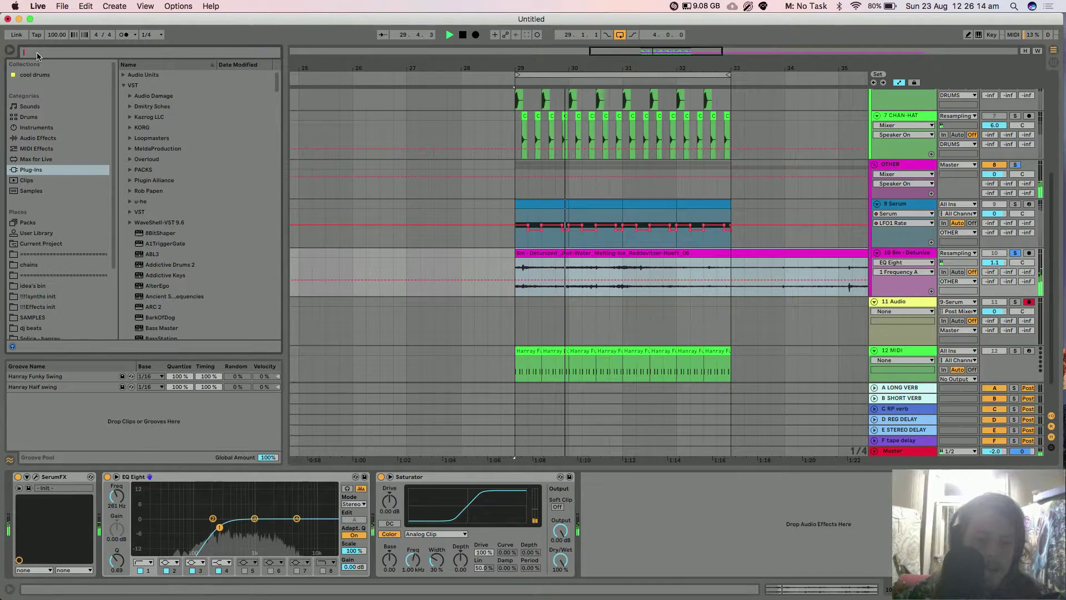
type("portal")
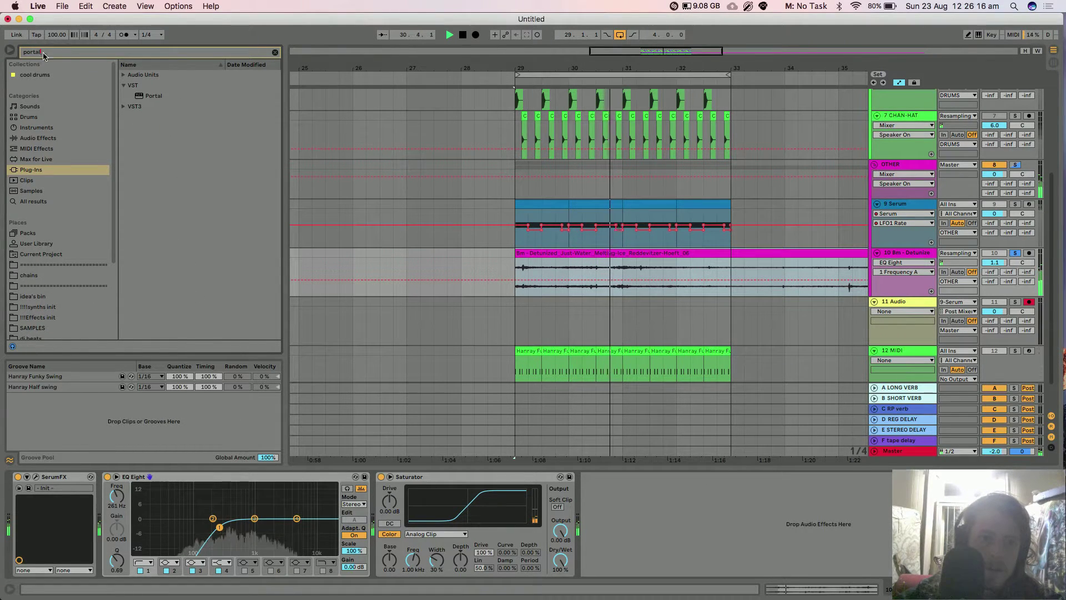
left_click(139, 97)
left_click_drag(112, 498, 17, 506)
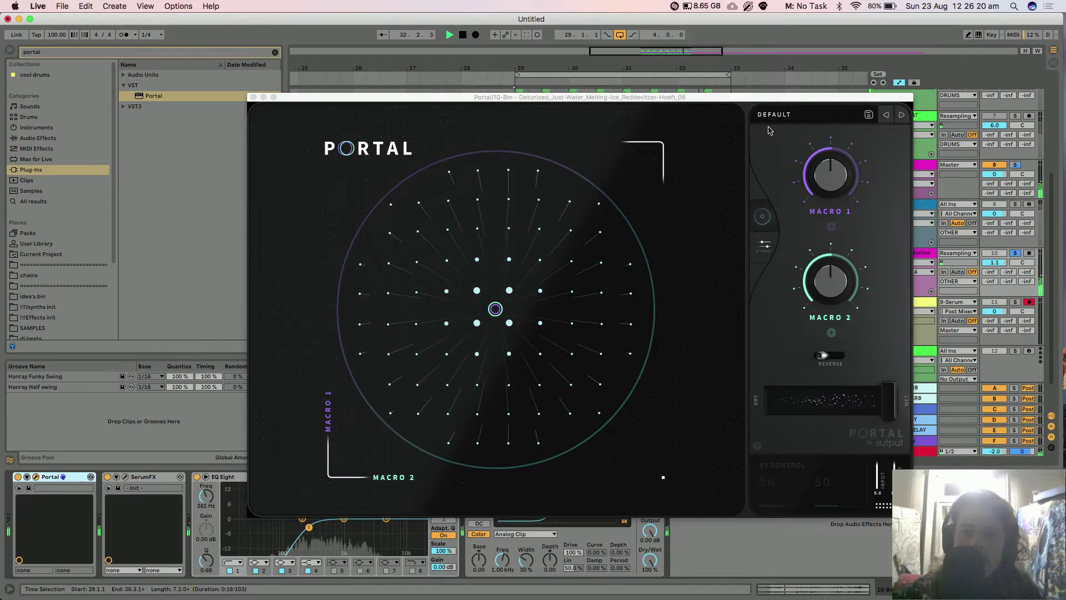
Load the METALIZE preset from Portal's GLITCHY category
left_click(769, 115)
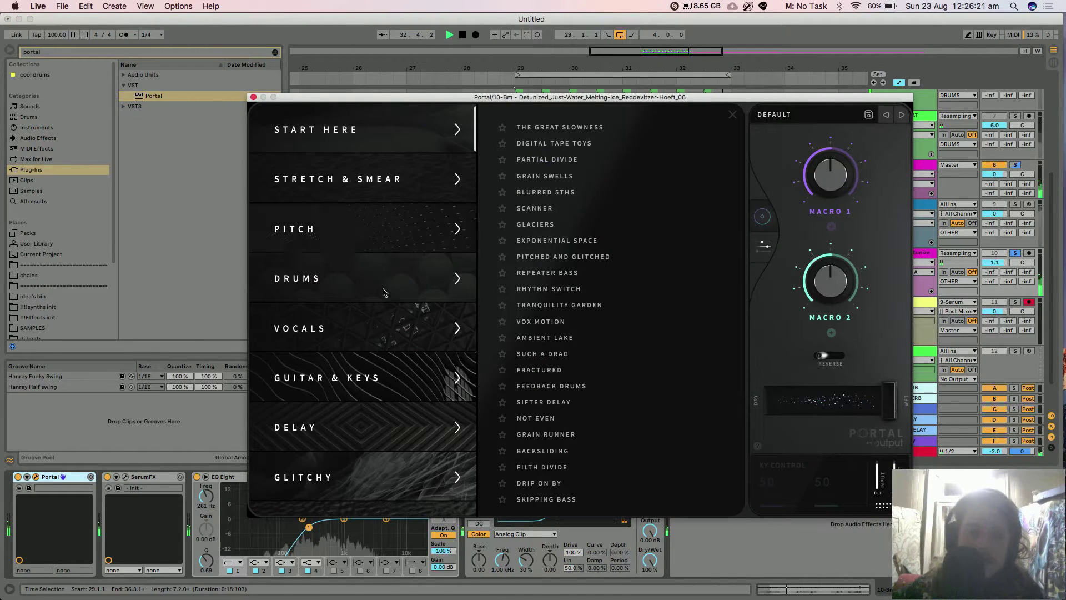
left_click(344, 389)
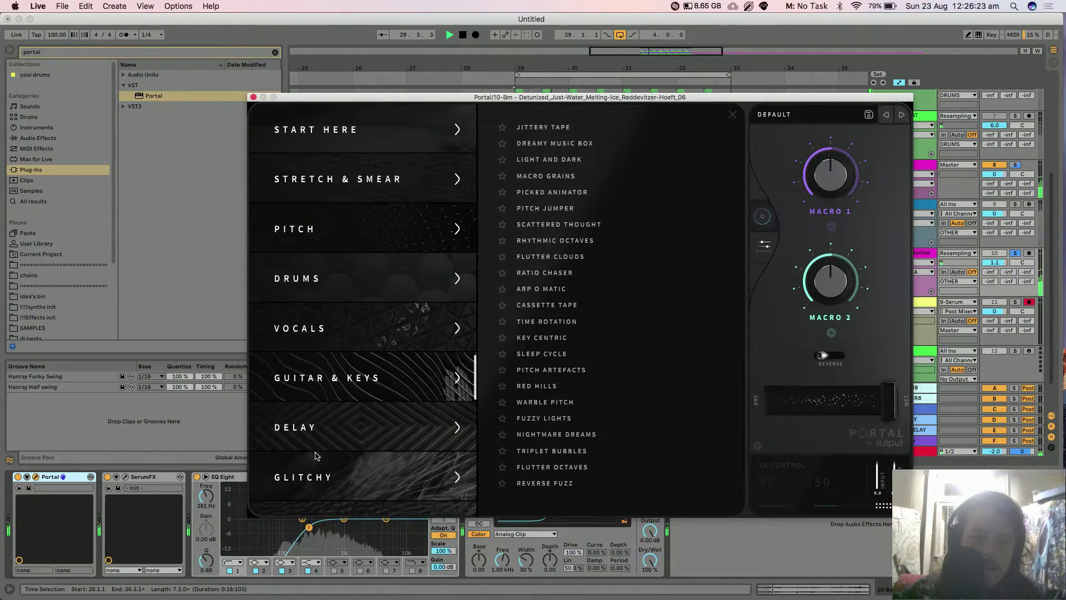
left_click(316, 477)
left_click(563, 322)
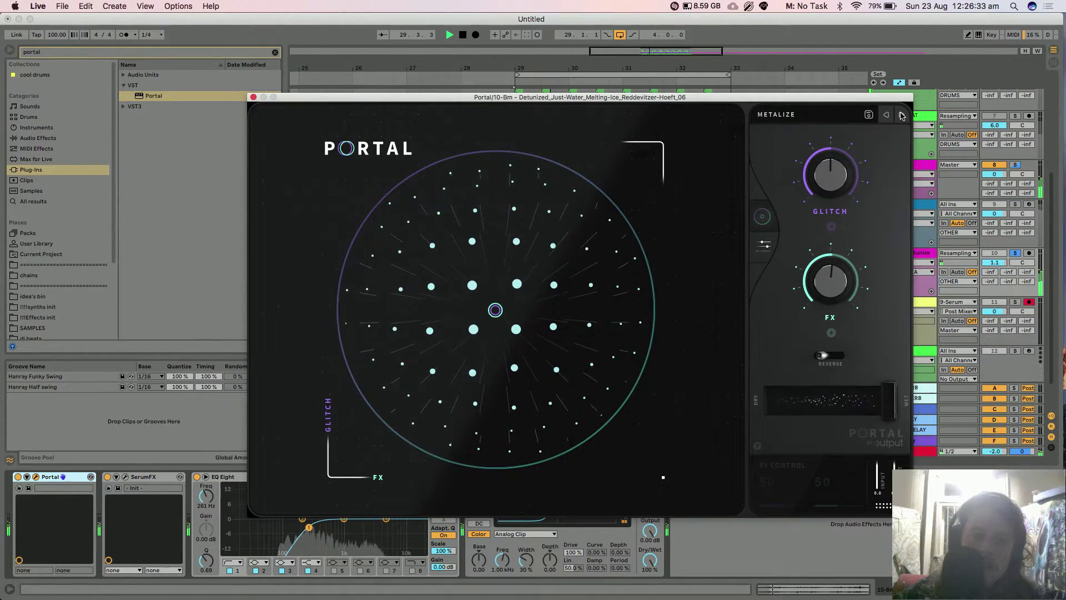
Unsolo the water track and advance Portal through MUTATION to the PARTICLE GLITCH preset
left_click(1015, 256)
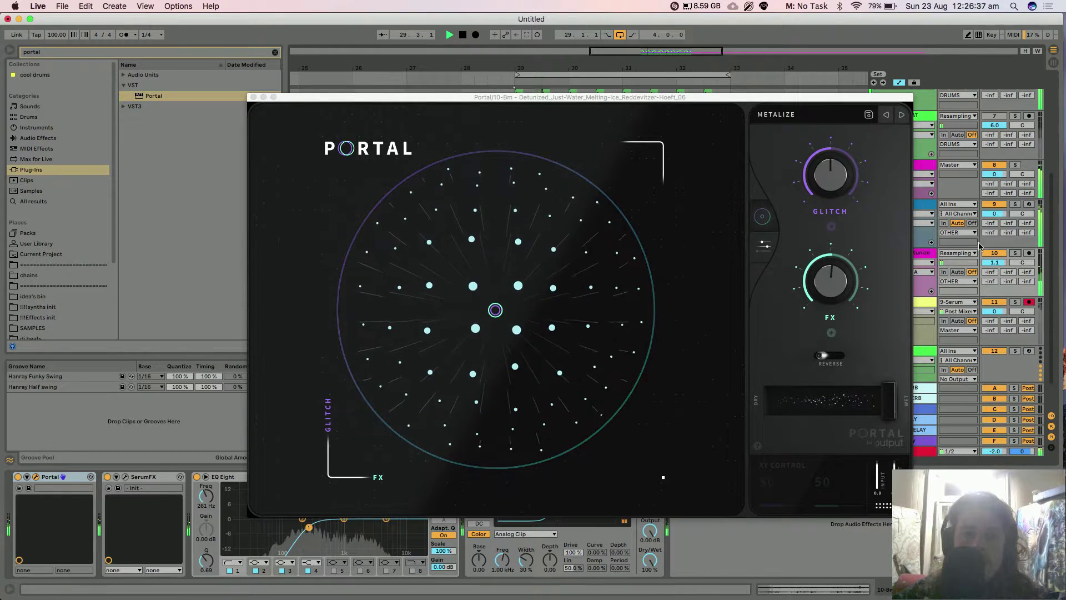
left_click(901, 115)
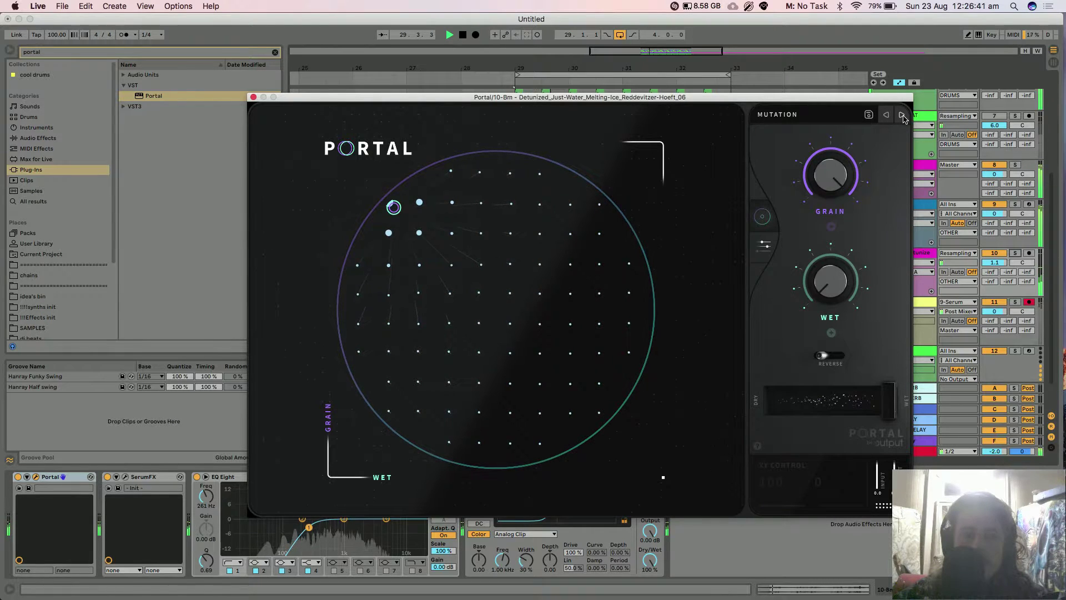
left_click(901, 115)
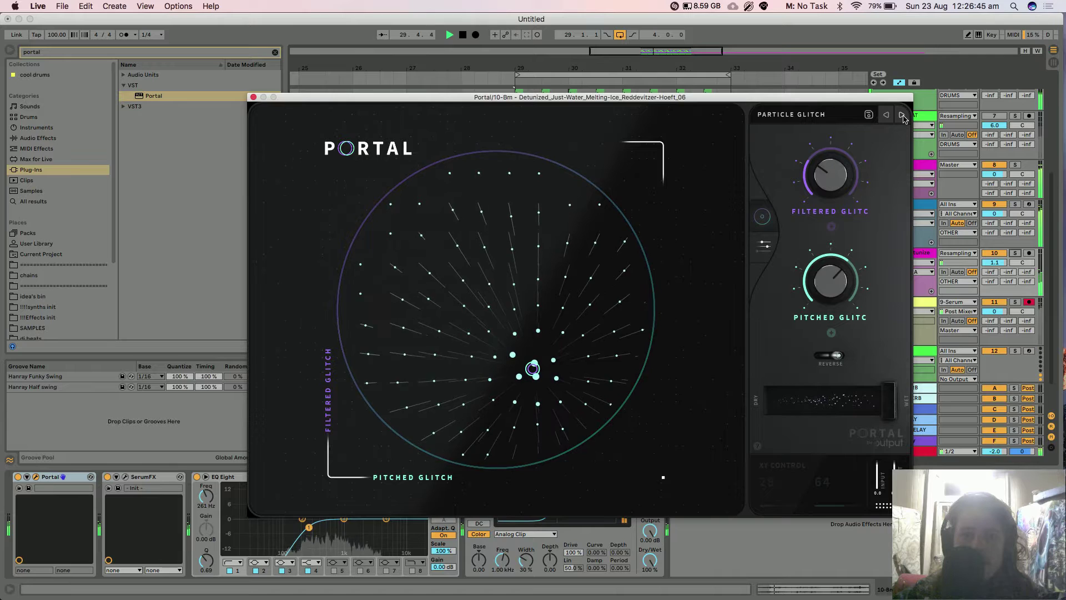
Advance Portal through the RISING GLITCH preset to THE CLICKS while the loop plays
left_click(901, 115)
key("space")
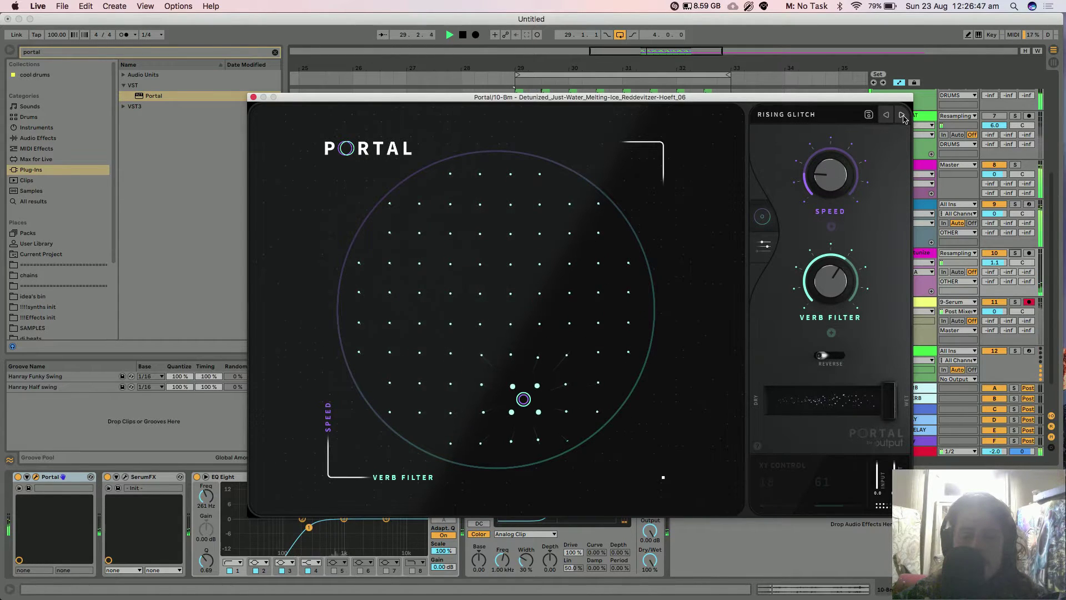
left_click(902, 115)
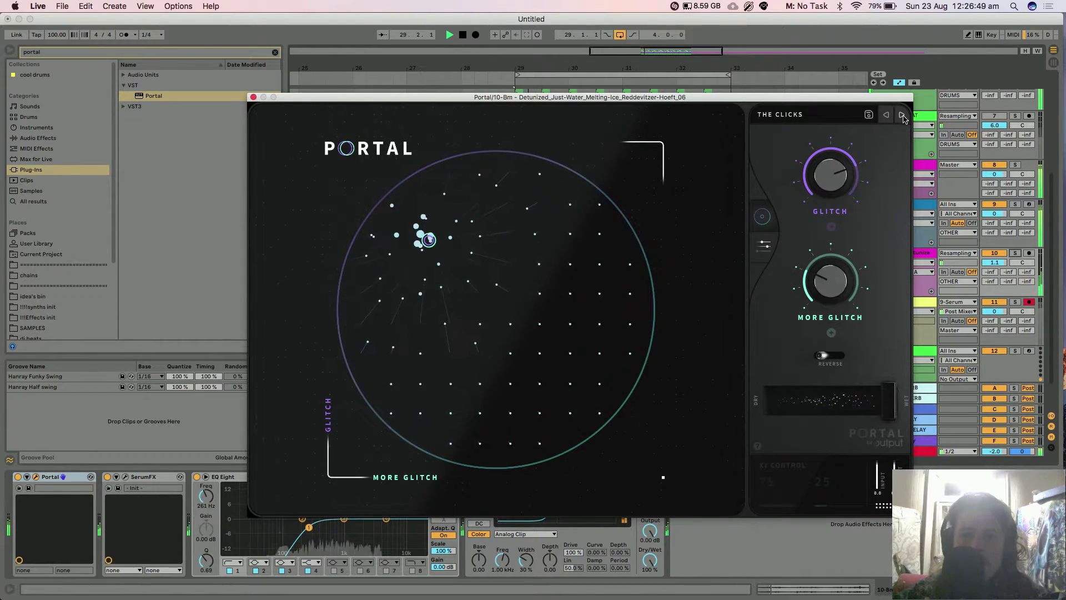
Choose another preset from Portal's list, advance through DIRTY GRAINS to SIMPLE 5THS, and close the Portal window
left_click(834, 121)
key("space")
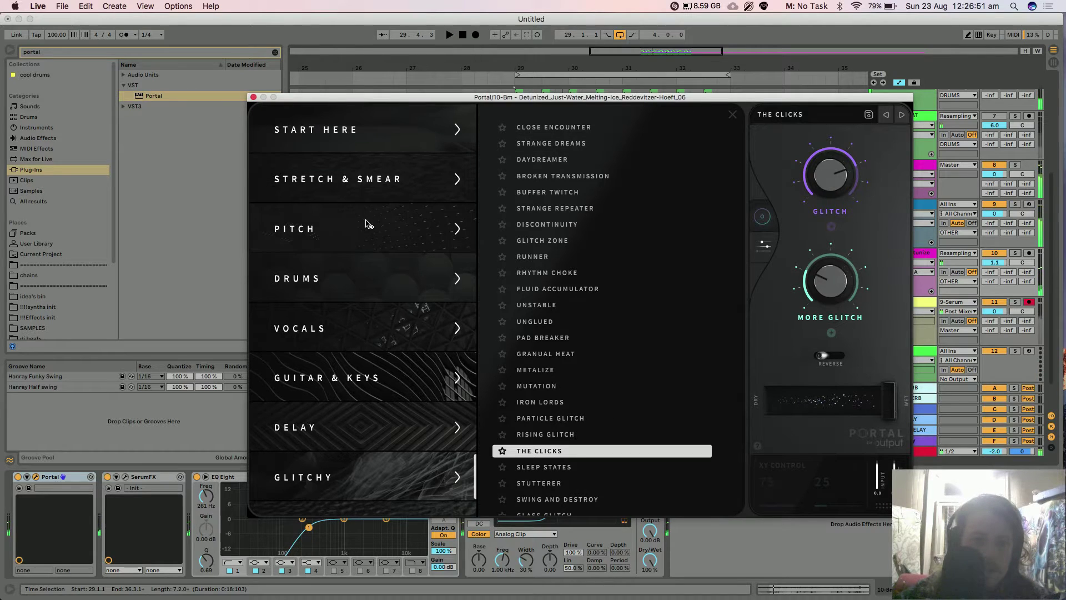
left_click(599, 177)
key("space")
left_click(899, 115)
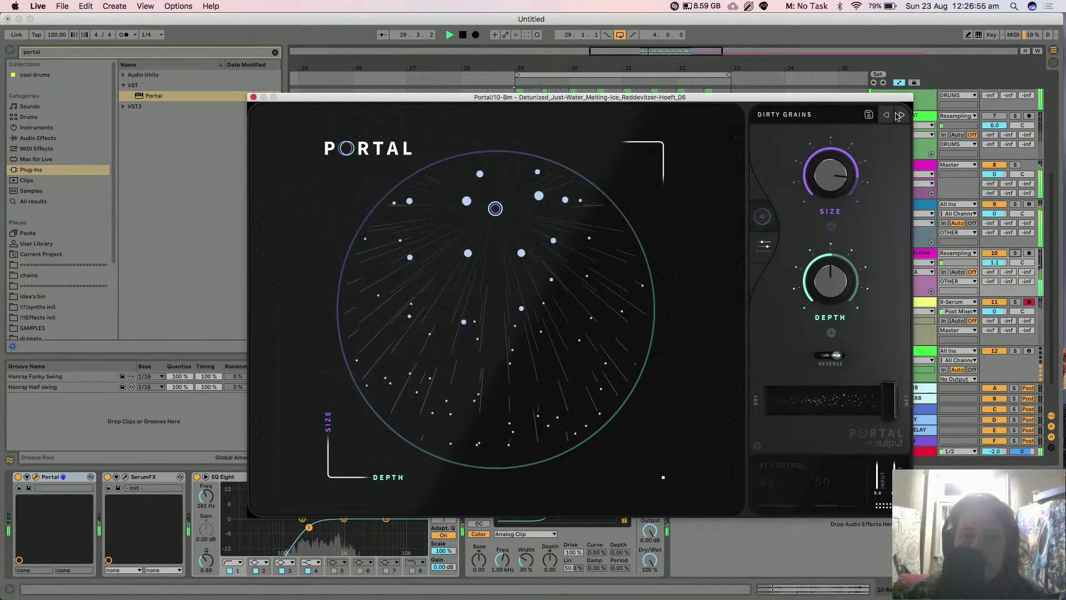
left_click(900, 115)
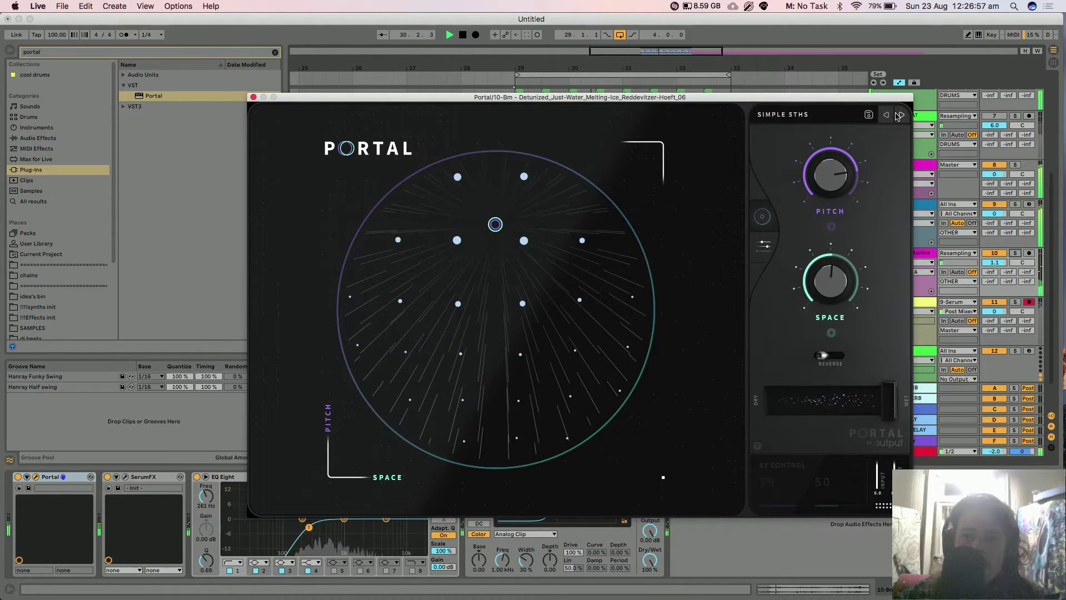
key("space")
key("space")
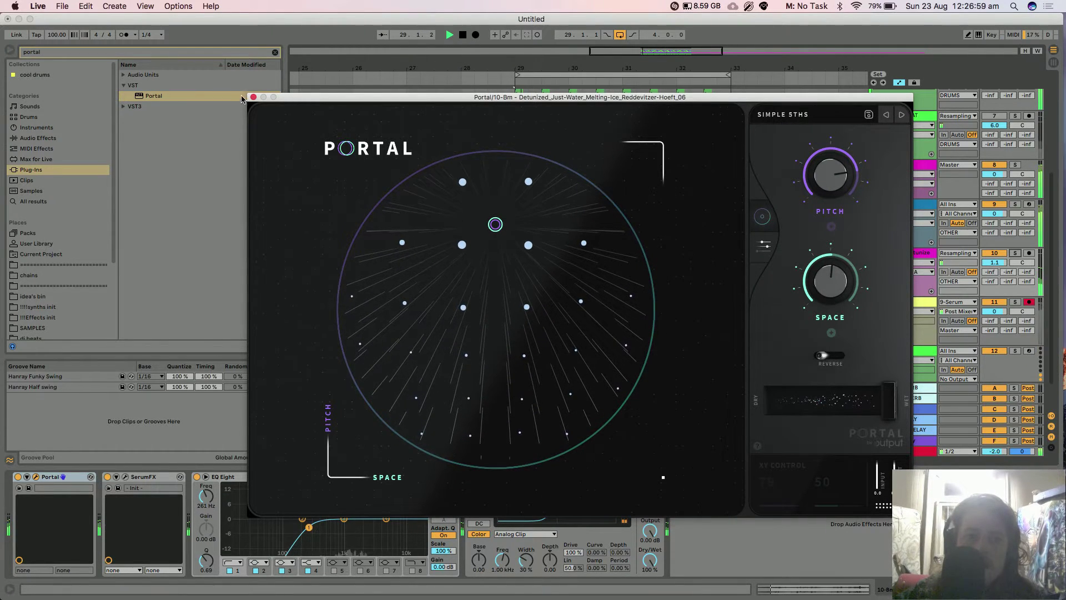
left_click(254, 97)
key("space")
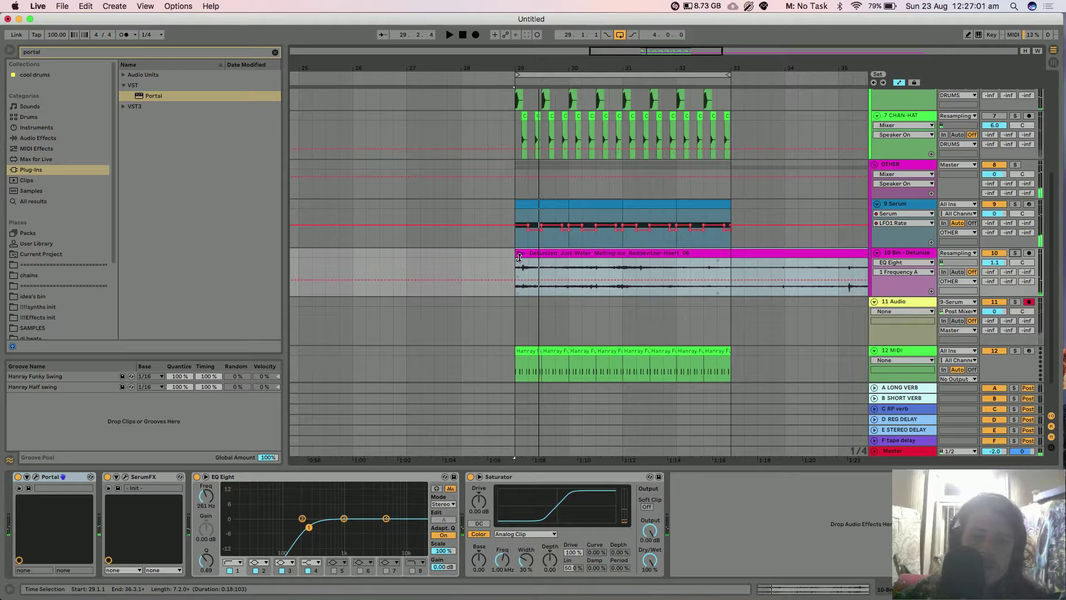
Trim the start of the water clip to 29.3.1, removing its first two beats
left_click_drag(557, 264, 525, 266)
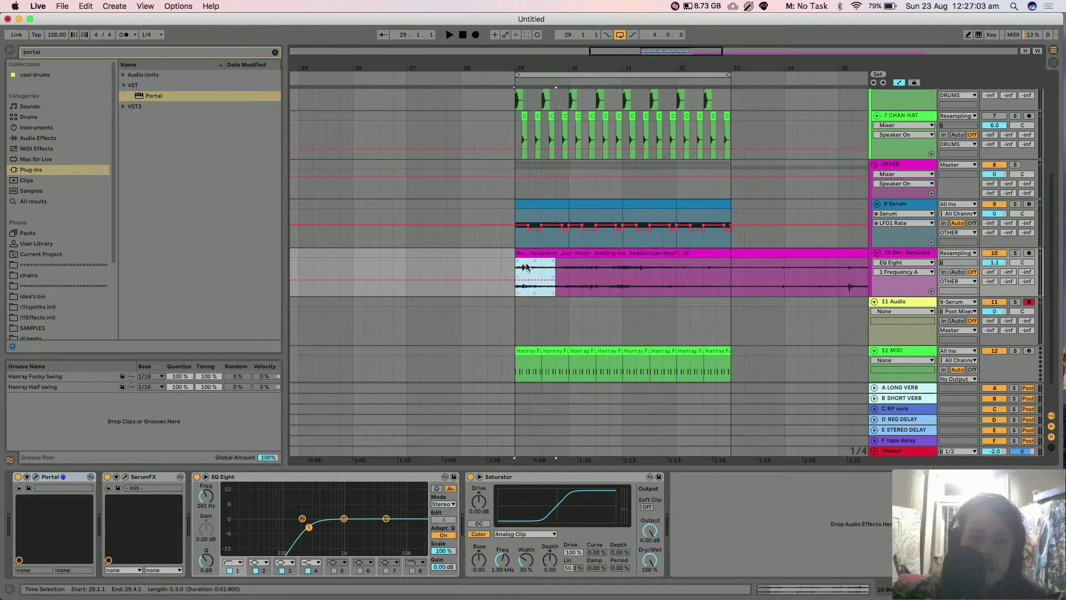
left_click_drag(547, 69, 549, 241)
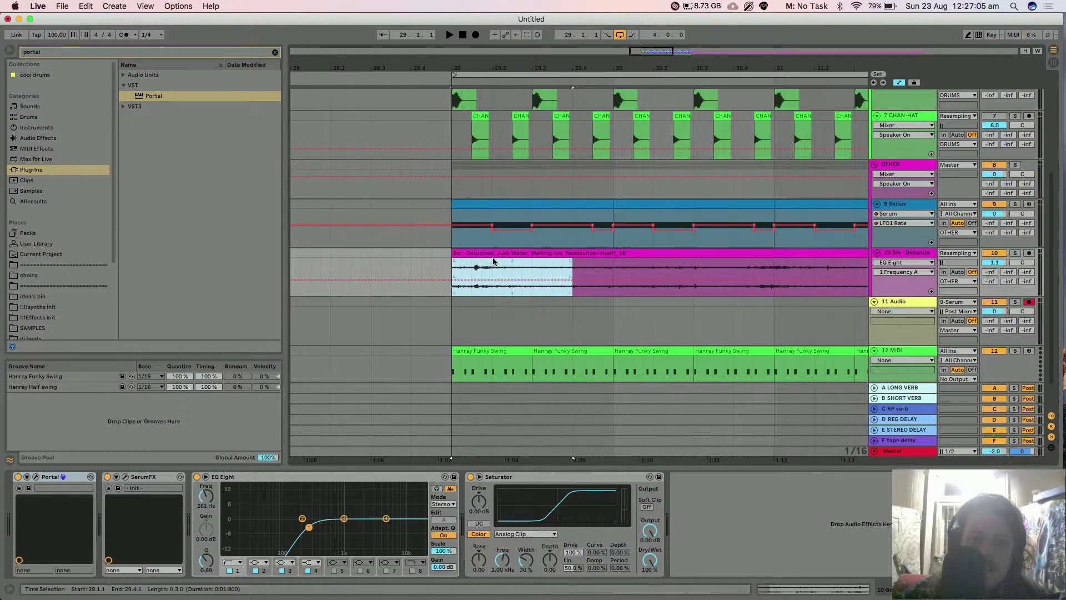
key("space")
left_click_drag(452, 257, 535, 256)
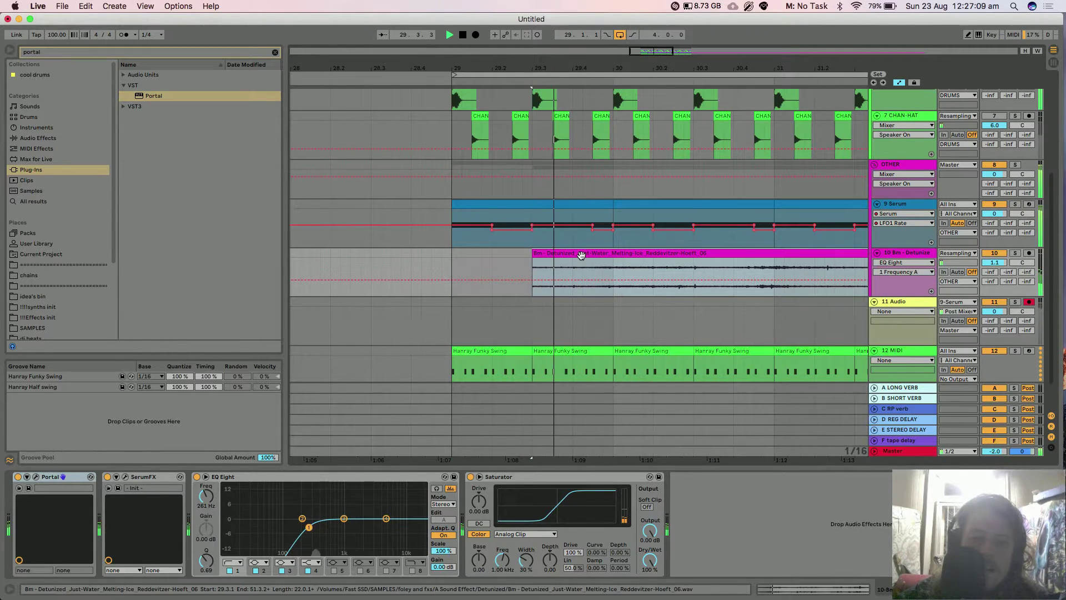
Bypass Portal on the water track and play back the loop without it
double_click(587, 274)
left_click(915, 258)
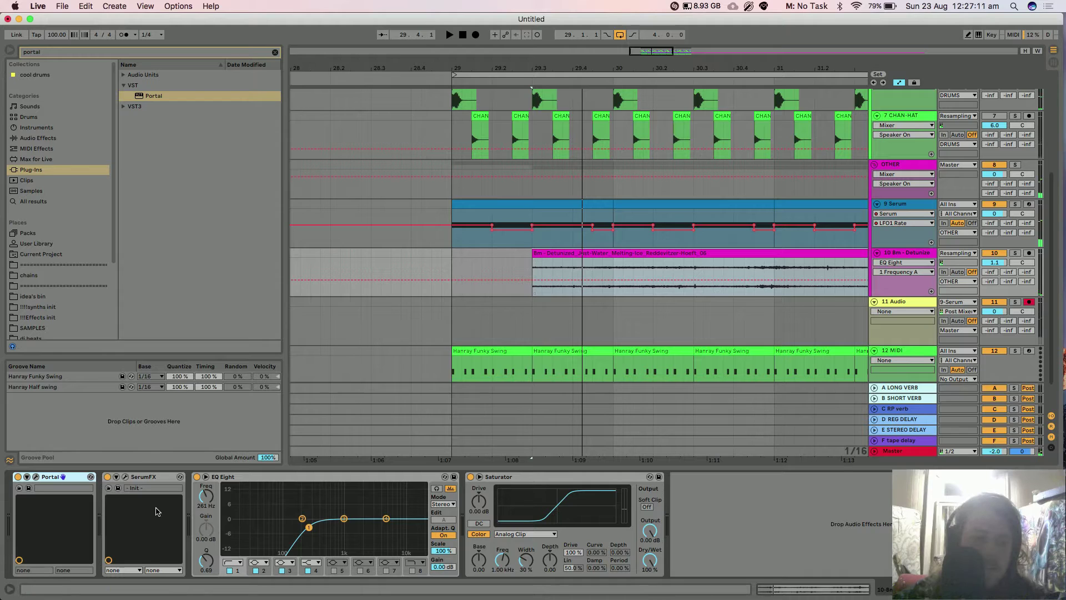
key("space")
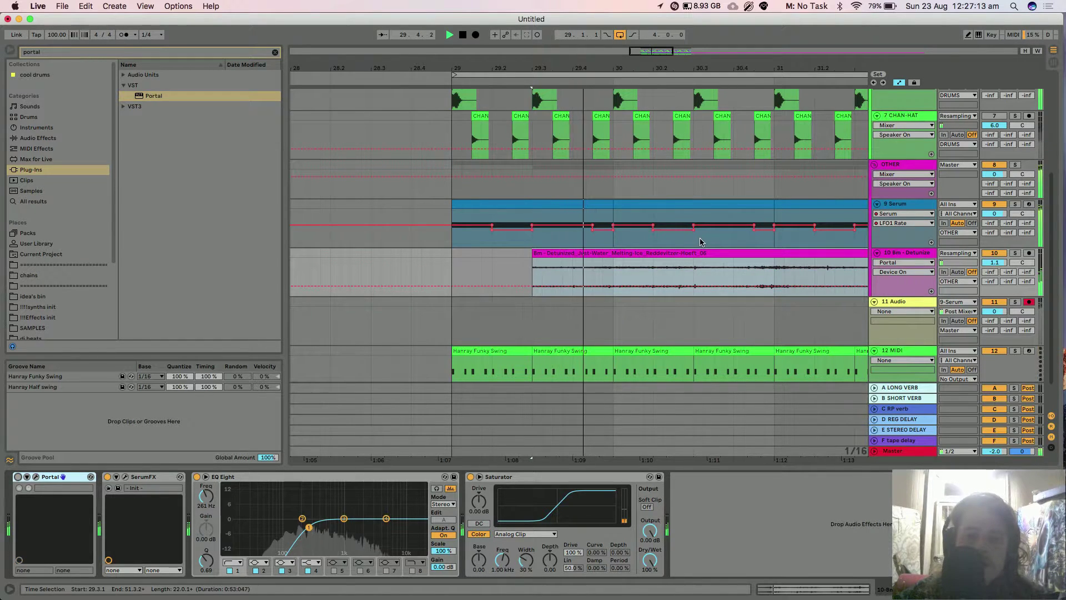
key("space")
key("space")
left_click_drag(535, 267, 534, 277)
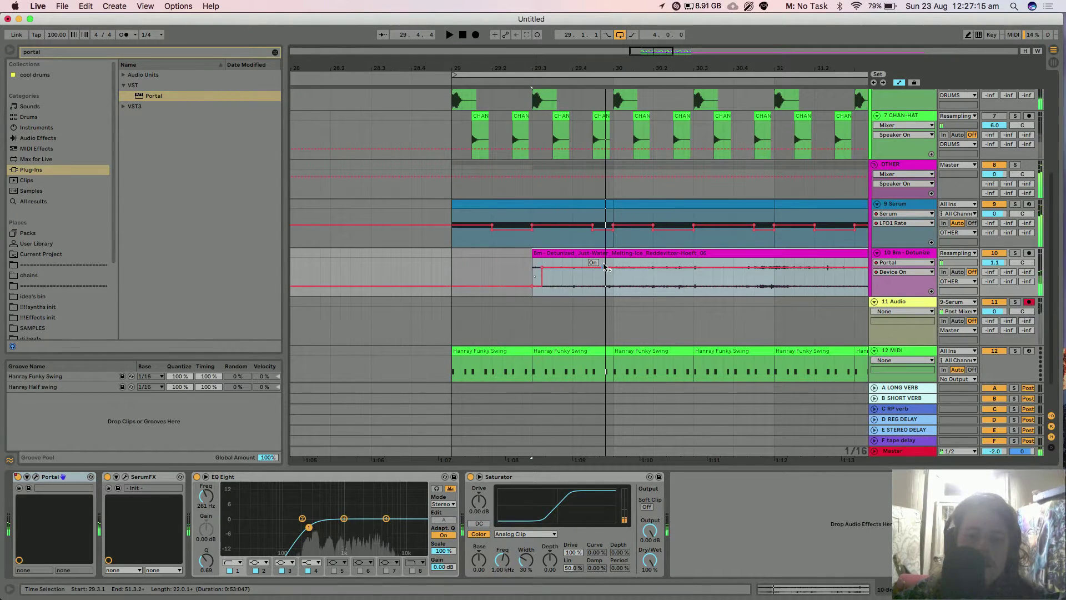
Delete the water audio from 29.4.3 to 30.1.4 and the remaining clip after it
left_click_drag(592, 260, 640, 248)
key("plus")
key("Delete")
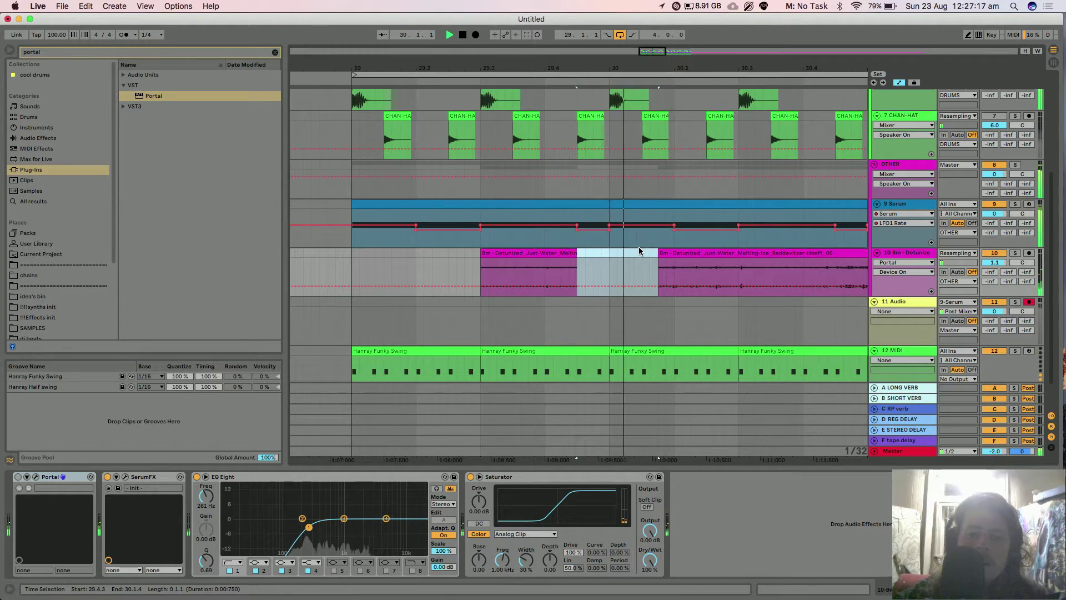
key("space")
left_click(669, 252)
key("Delete")
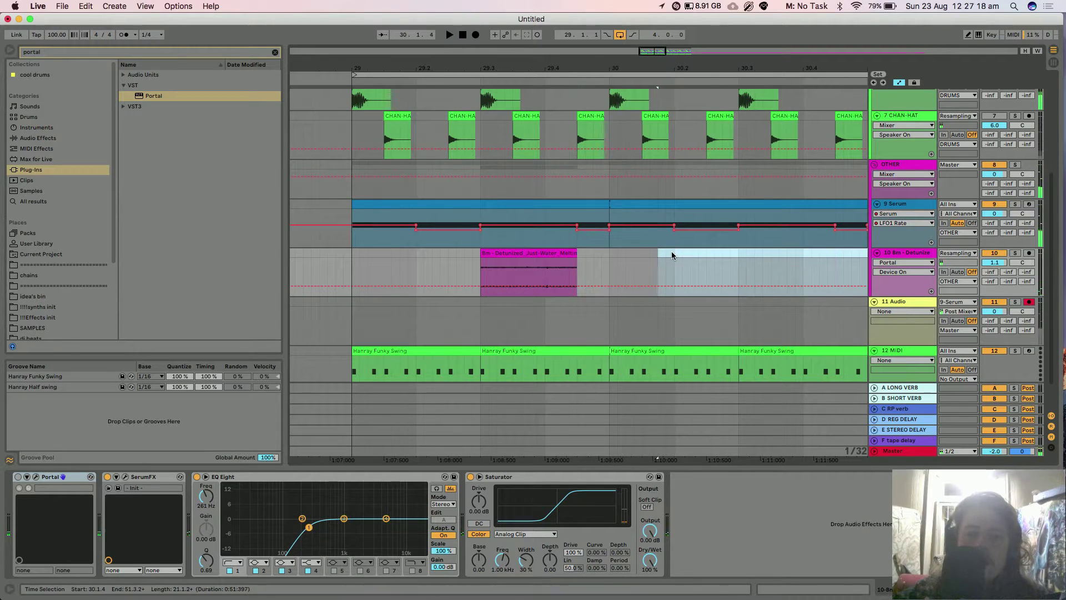
Extend the water audio to 30.1.1, leaving two chunks separated by a gap from 29.4.1 to 29.4.3
left_click(357, 253)
key("space")
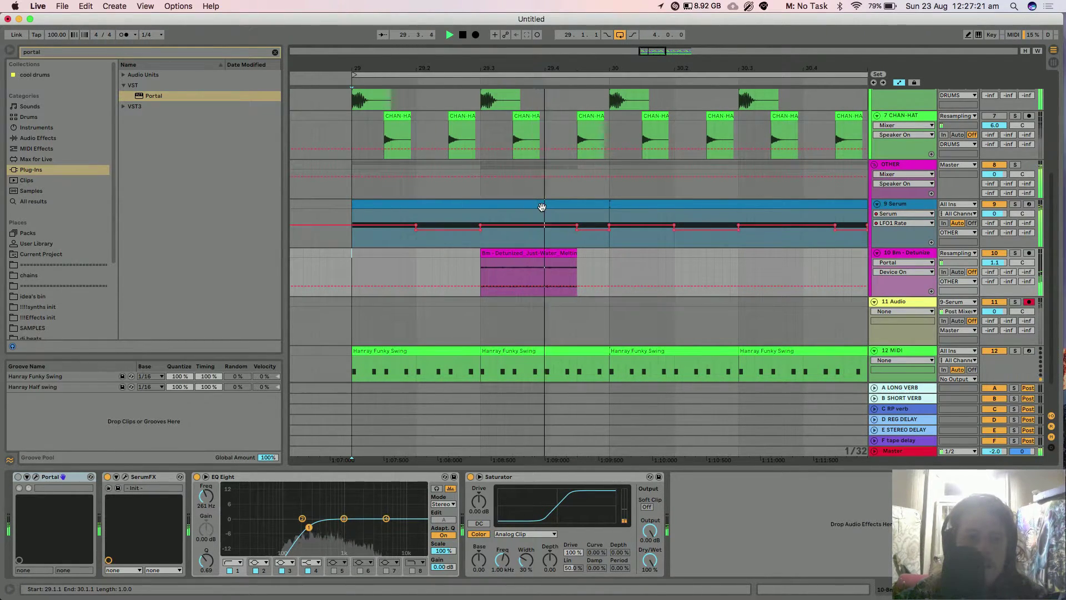
left_click(521, 252)
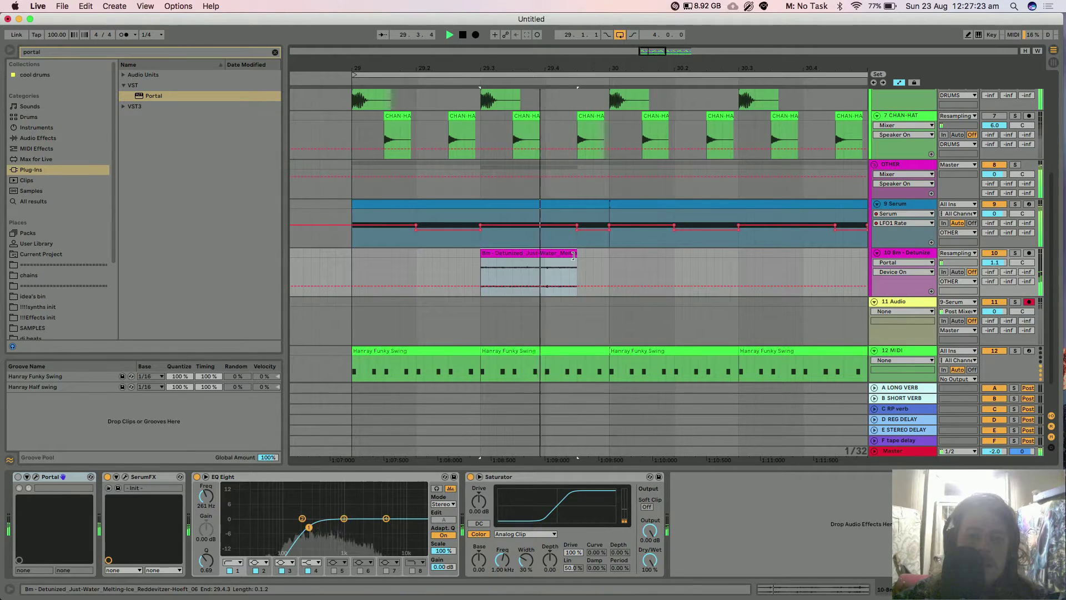
left_click_drag(573, 255, 609, 253)
Show SerumFX's LFO 1 rate in the water track's automation lane and close the plug-in window
left_click(125, 478)
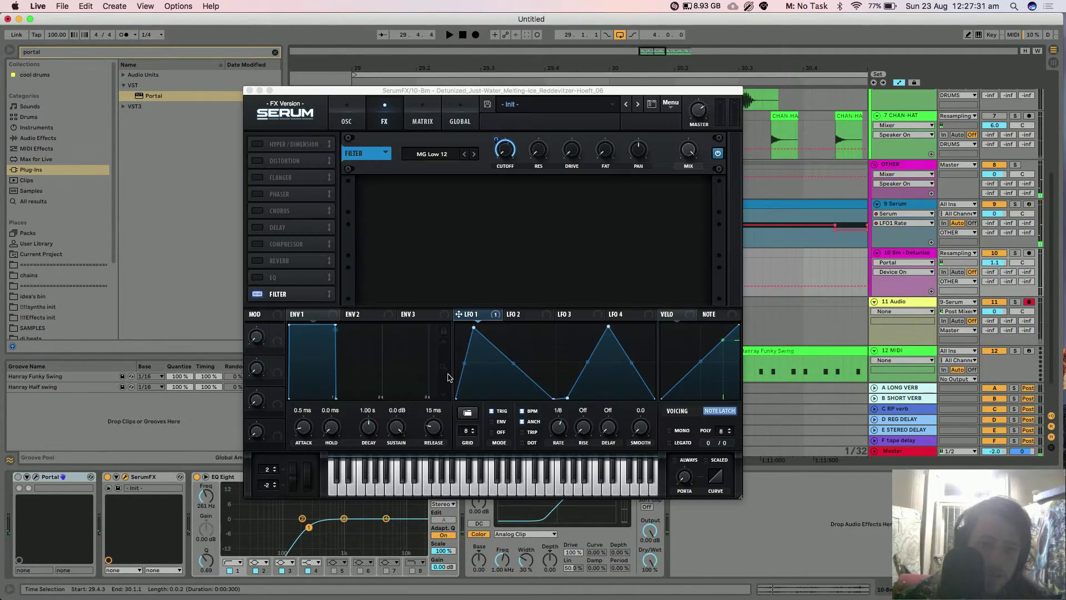
left_click(558, 427)
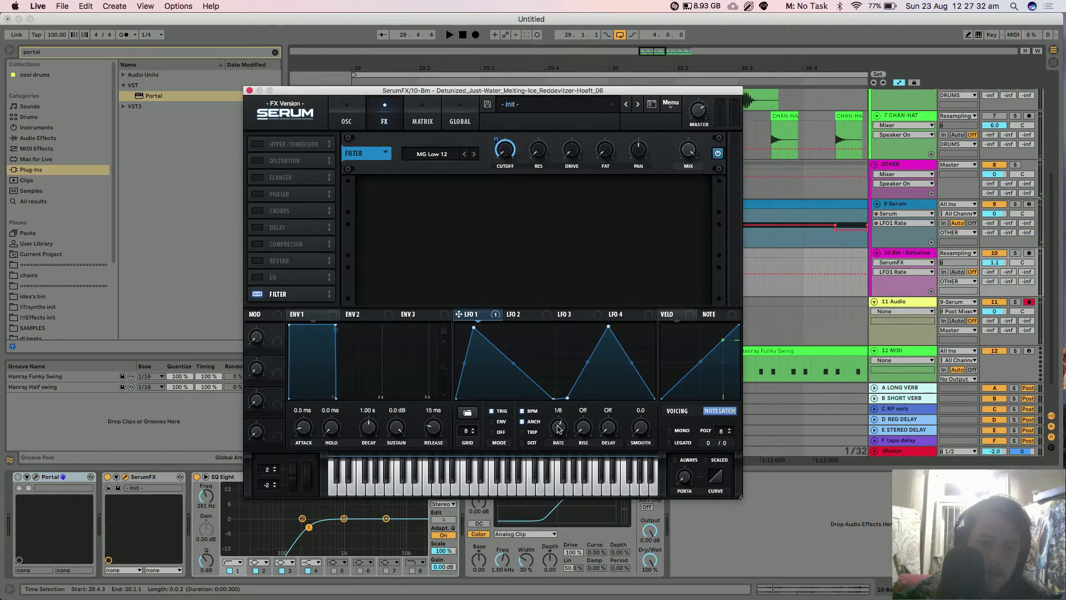
left_click(249, 90)
Lower the LFO1 Rate automation to one bar over the second water chunk, from 29.4.3 to 30.1.1, auditioning the loop
left_click(598, 279)
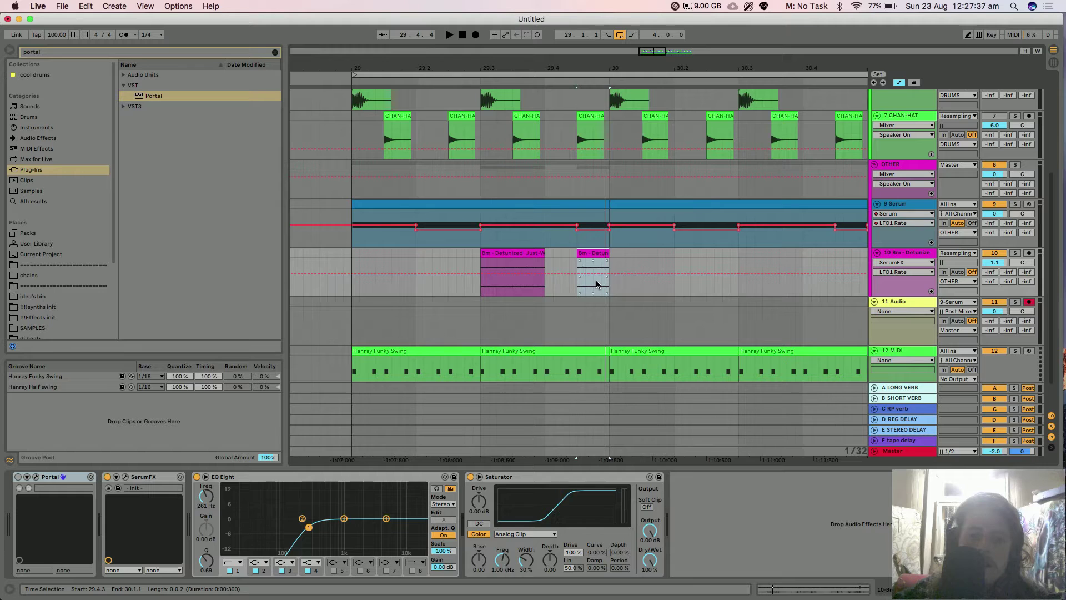
key("space")
key("space")
key("space")
key("space")
key("space")
left_click_drag(596, 280, 597, 282)
key("space")
key("space")
key("space")
key("space")
key("space")
key("space")
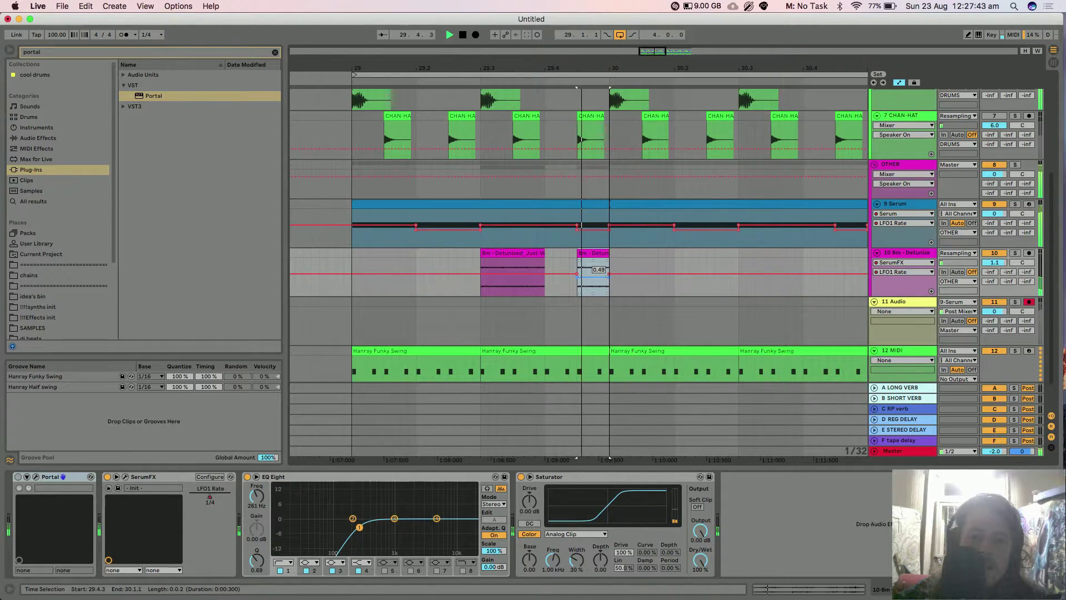
left_click(484, 264)
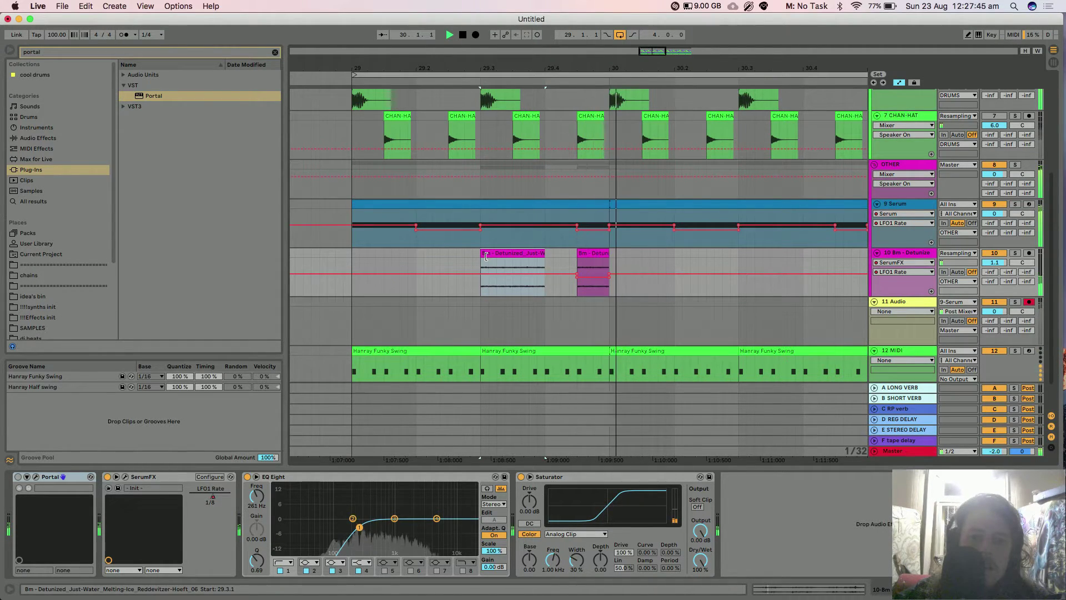
left_click_drag(597, 277, 595, 282)
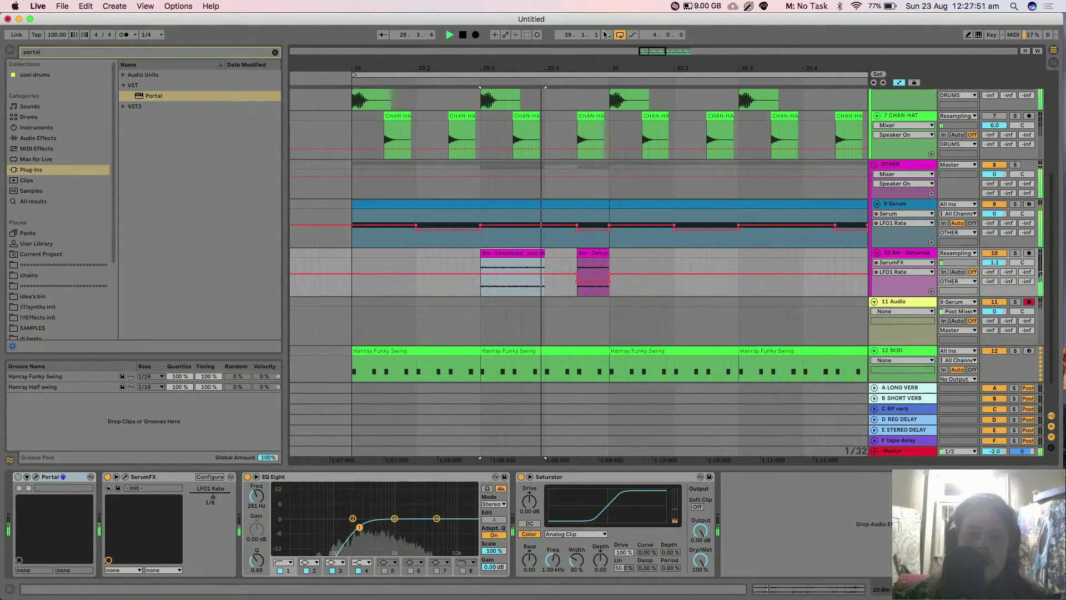
Duplicate the water track's bar from 29.1.1 to 30.1.1 three times to fill the four-bar loop, and play it back
left_click_drag(592, 62, 517, 28)
key("space")
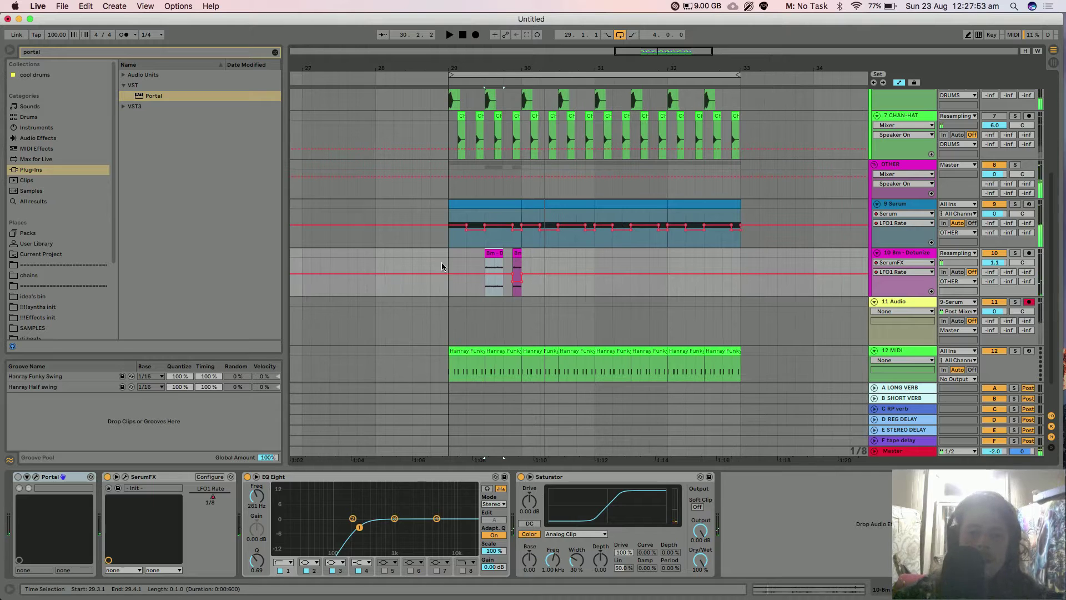
left_click_drag(447, 267, 521, 261)
key("super+d")
key("super+d")
key("super+d")
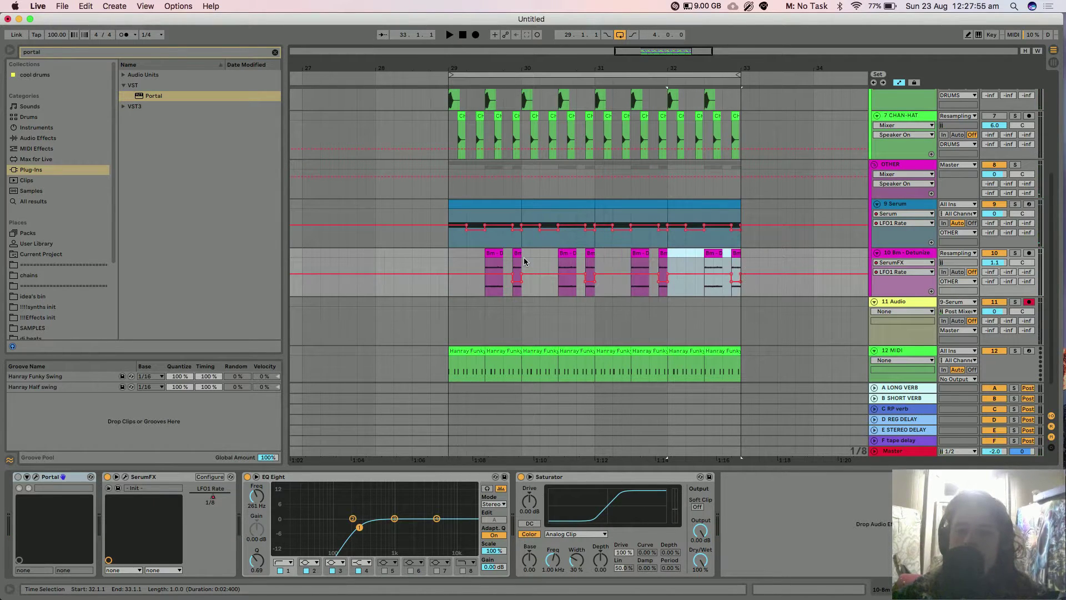
key("space")
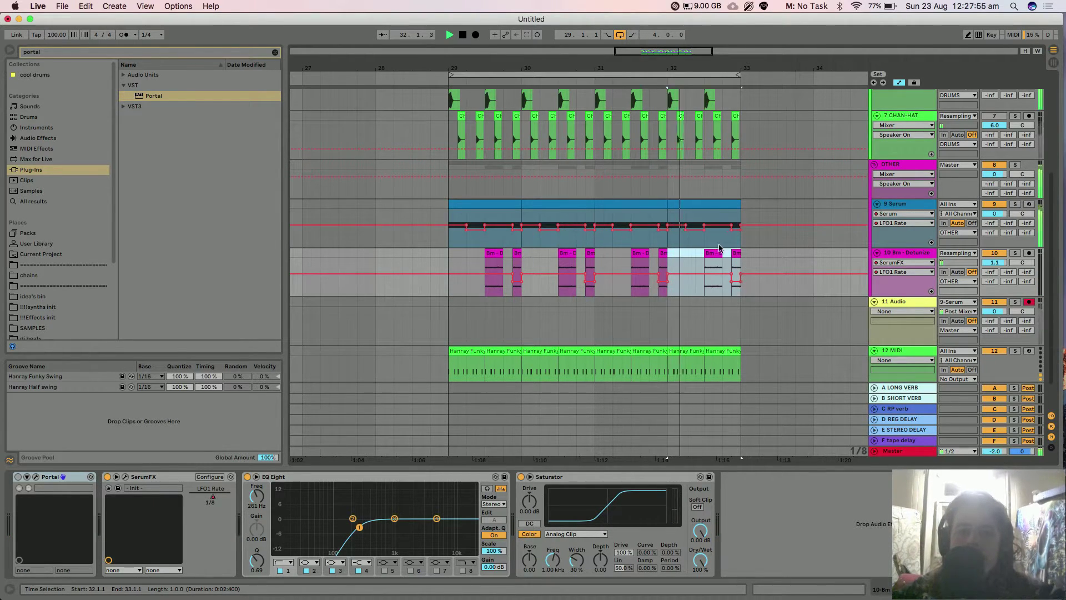
left_click(516, 204)
key("space")
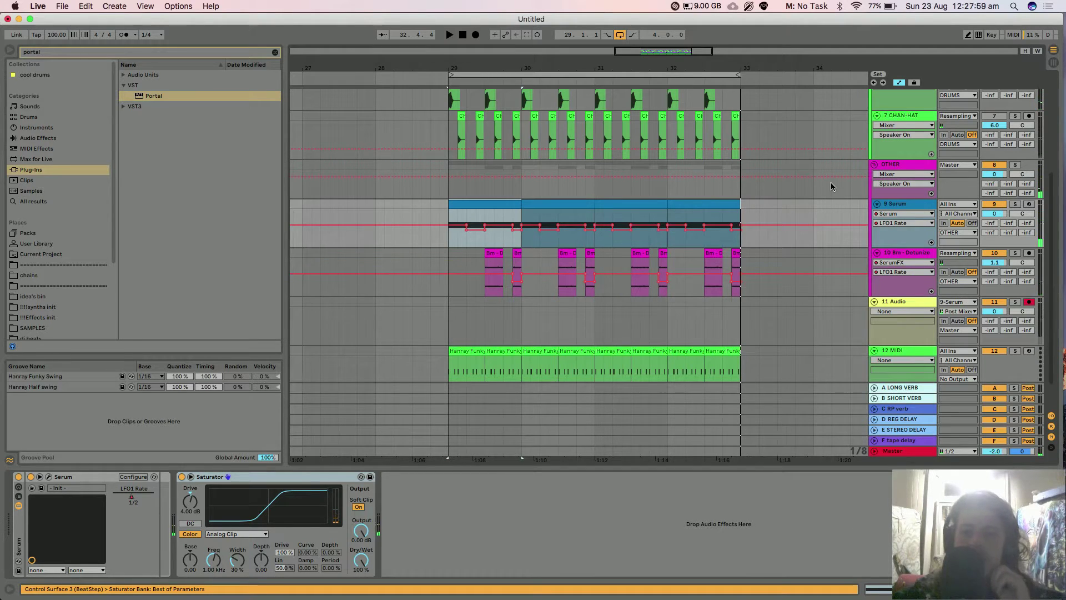
Duplicate the water track with its effects and delete all clips on the copy
left_click(908, 250)
key("super+d")
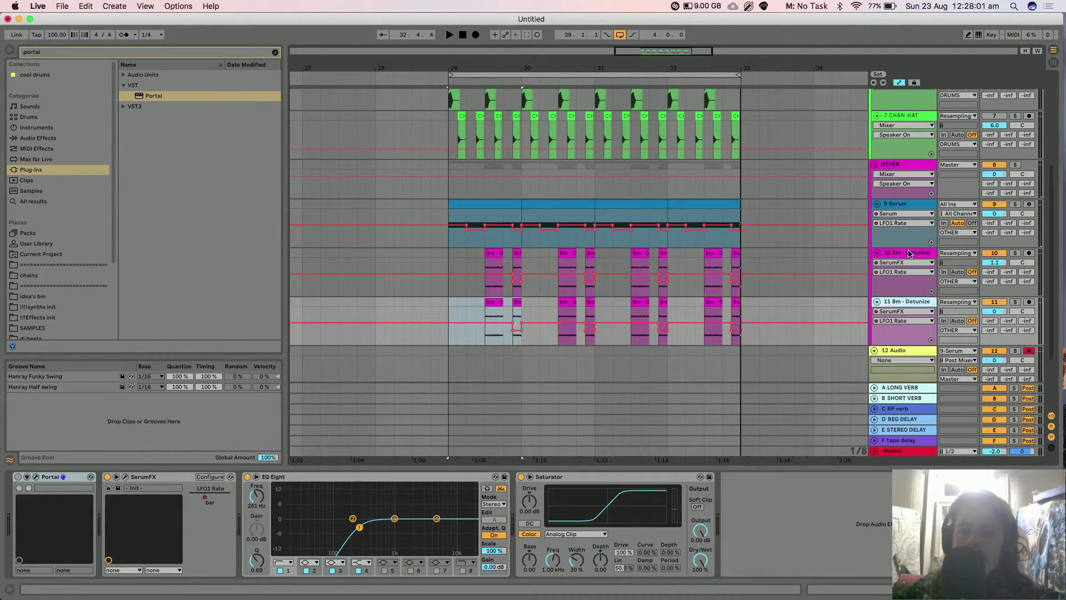
left_click_drag(759, 300, 452, 302)
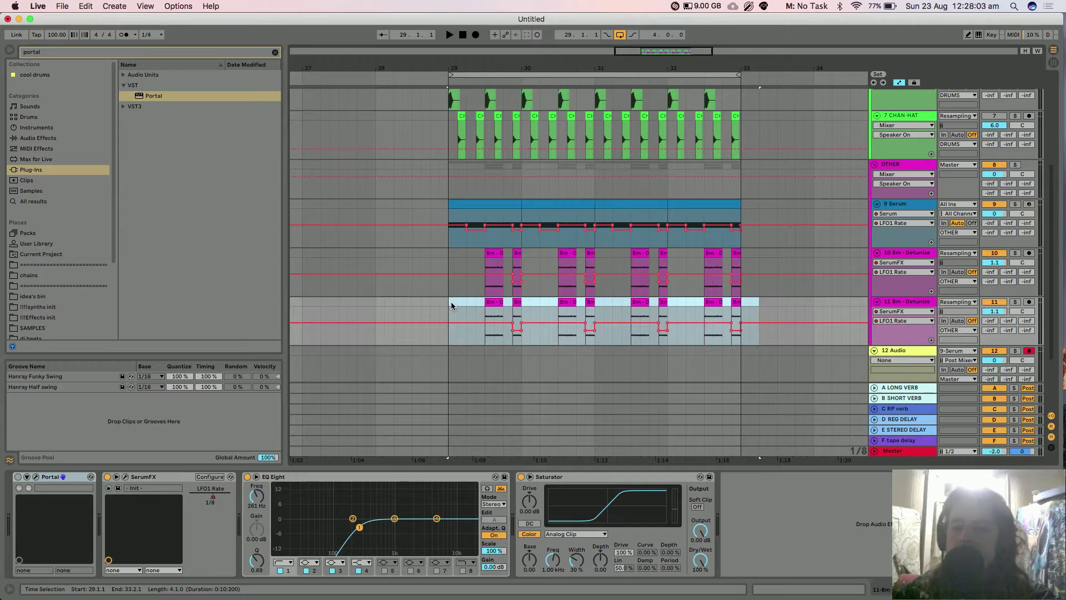
key("Delete")
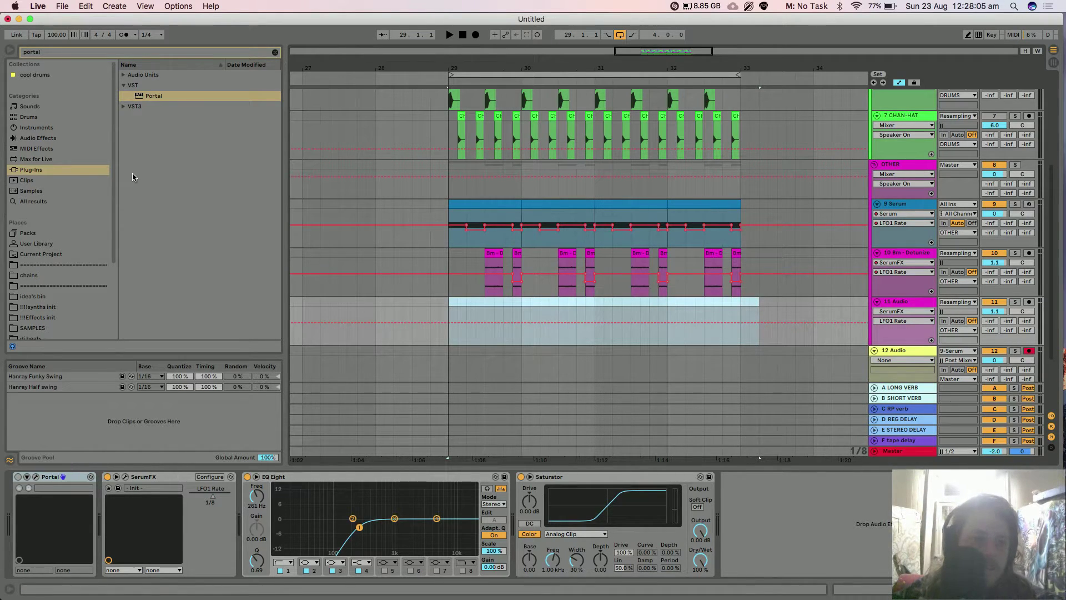
Place "cool phased noise.wav" from the idea's bin folder on the copied track at bar 29, and solo the track for playback
left_click(275, 52)
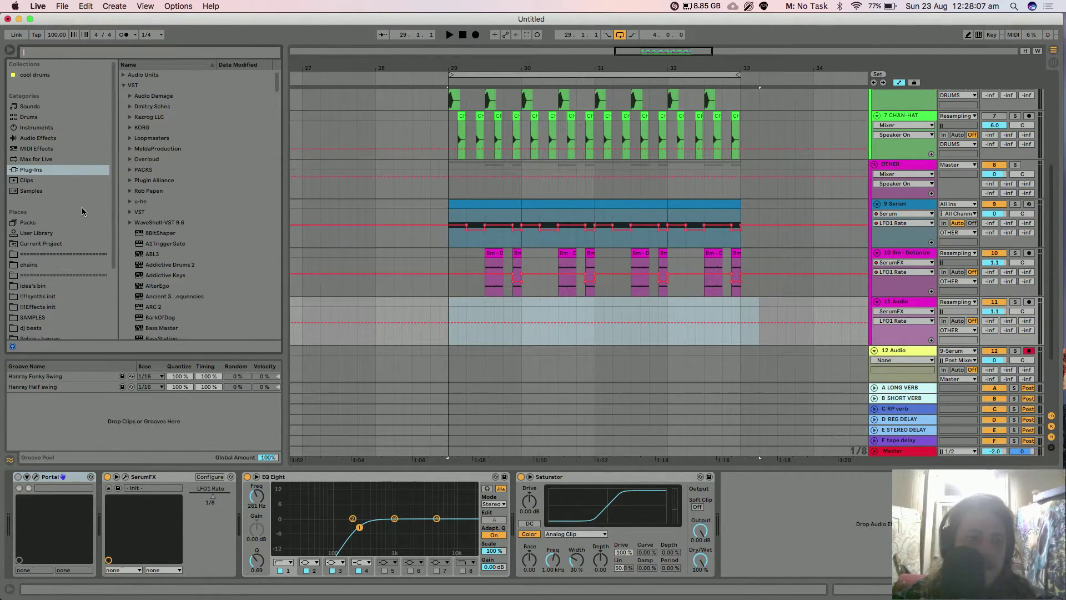
scroll(82, 211, "down", 3)
left_click(28, 189)
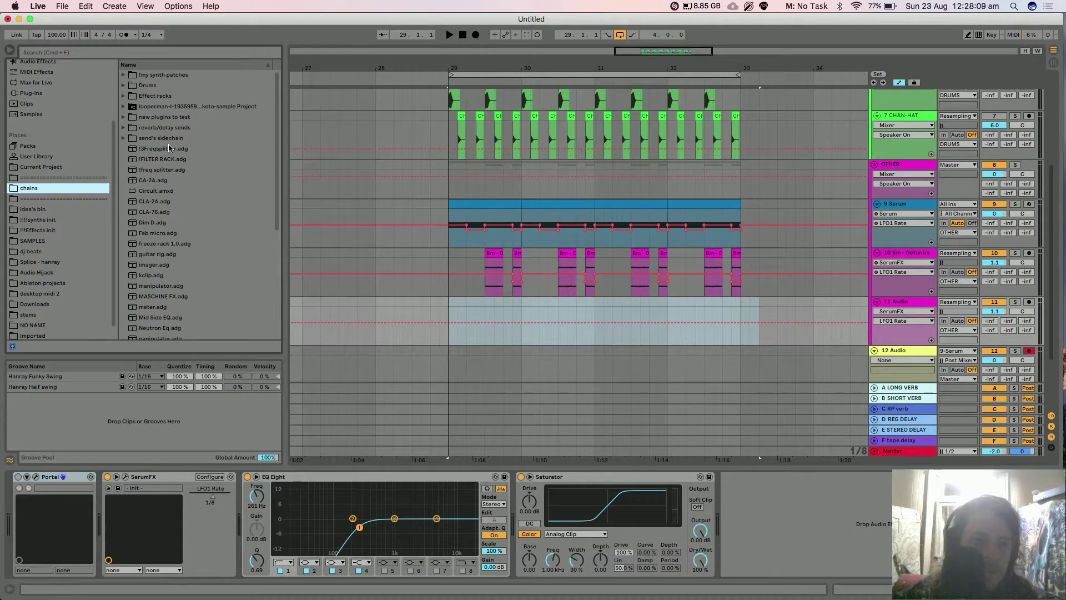
left_click(34, 210)
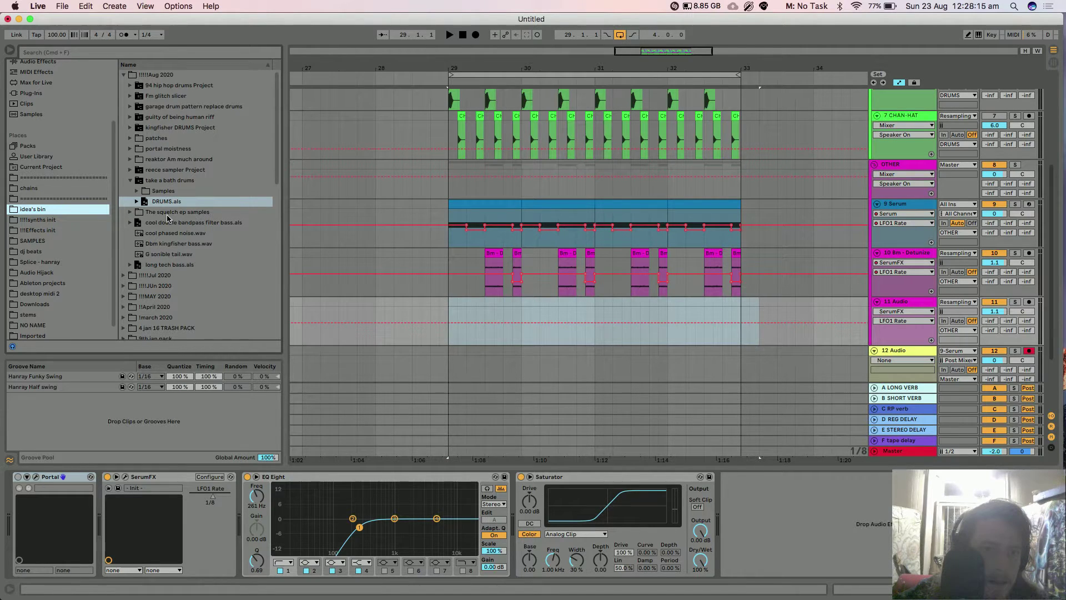
left_click_drag(171, 239, 447, 304)
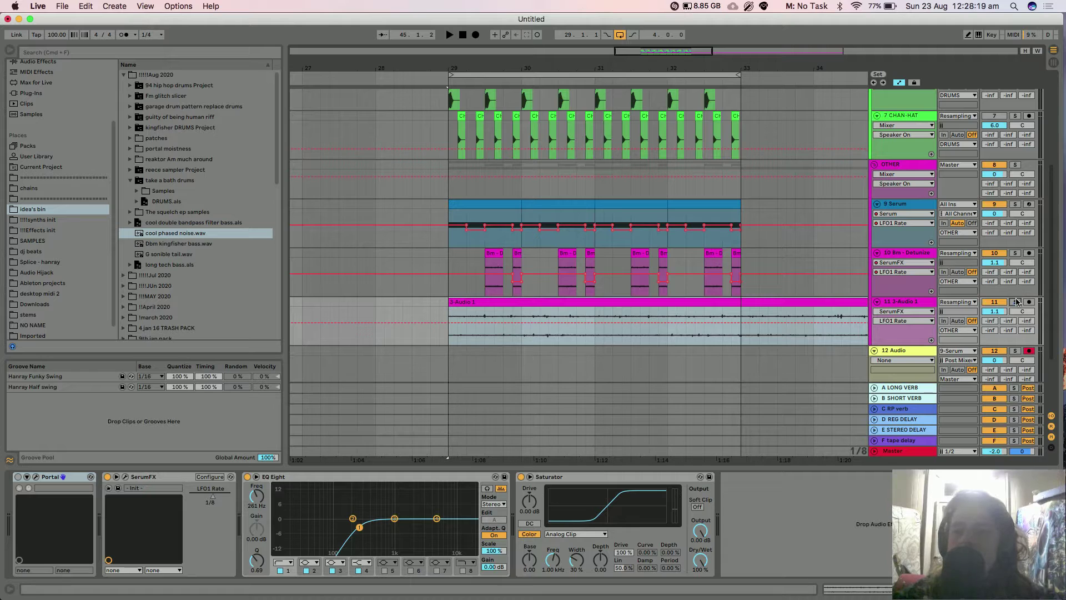
left_click(1016, 302)
key("space")
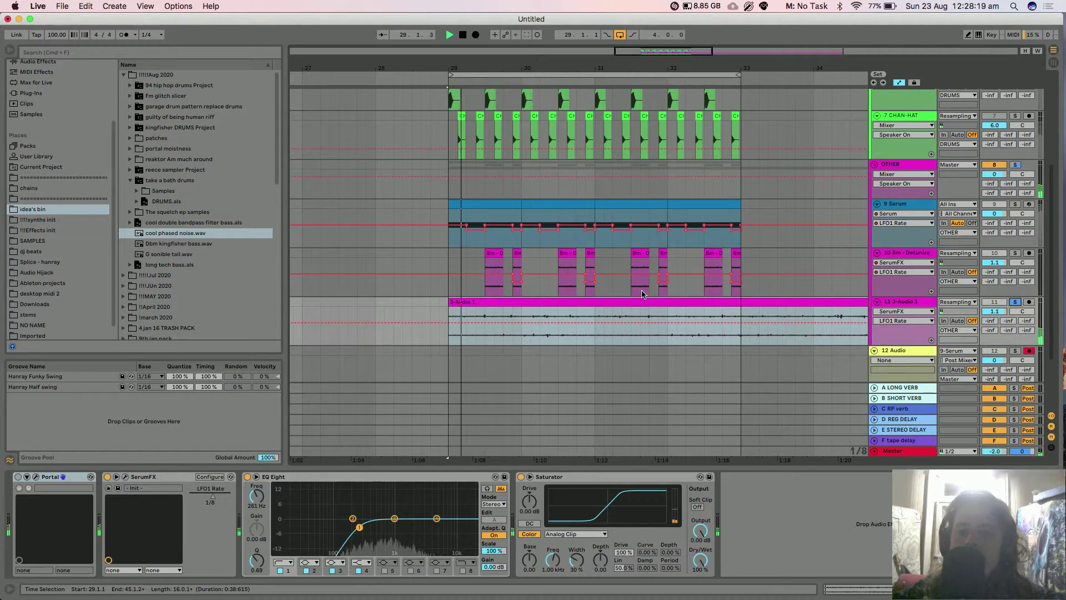
Turn off warping for the phased noise clip and raise its gain to 9.69 dB
double_click(578, 311)
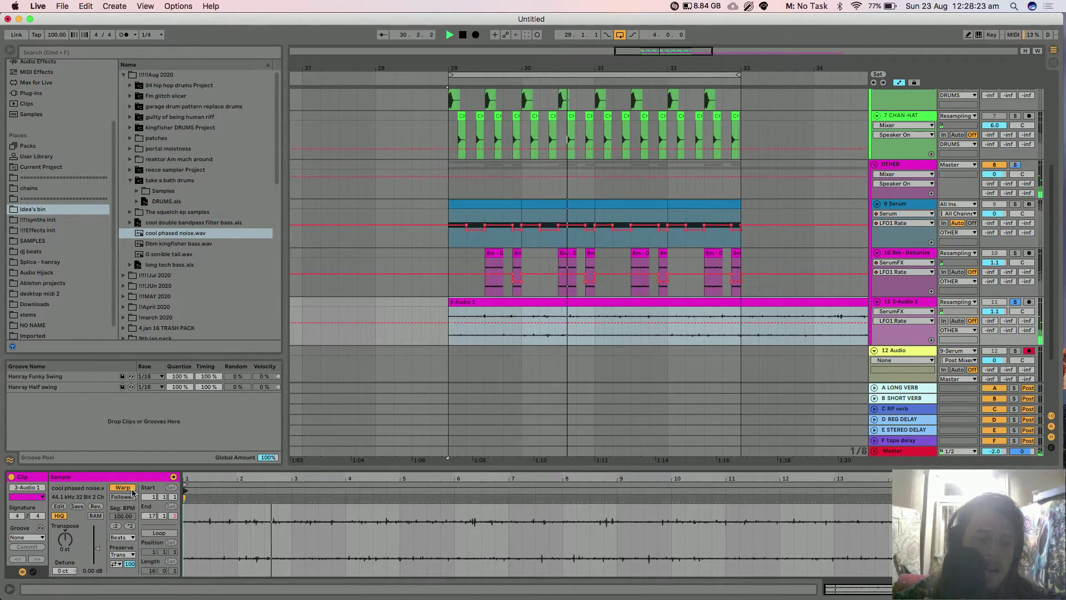
left_click(131, 489)
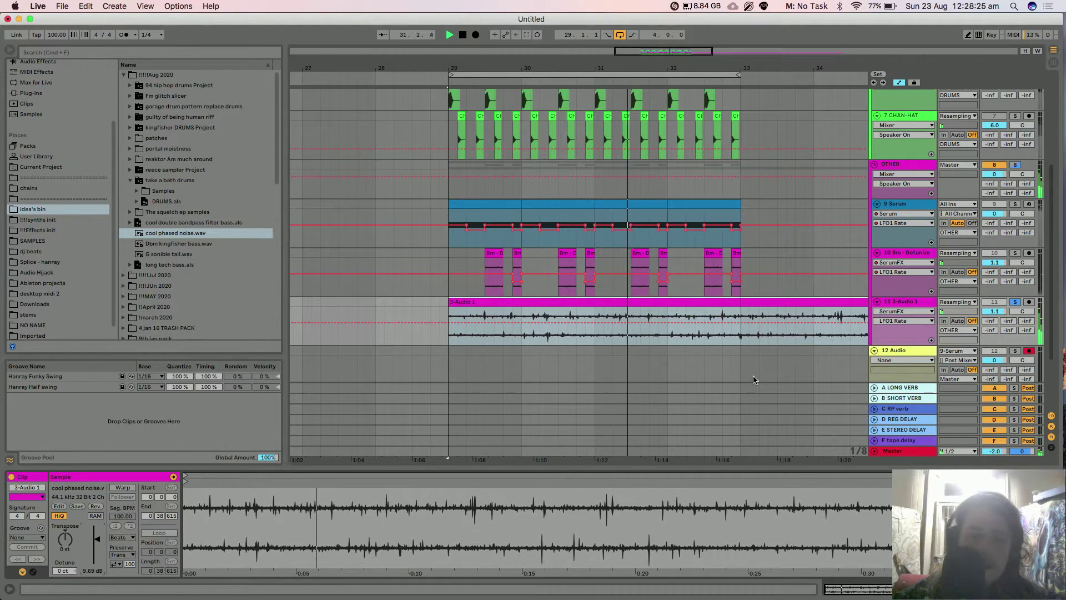
key("shift+Tab")
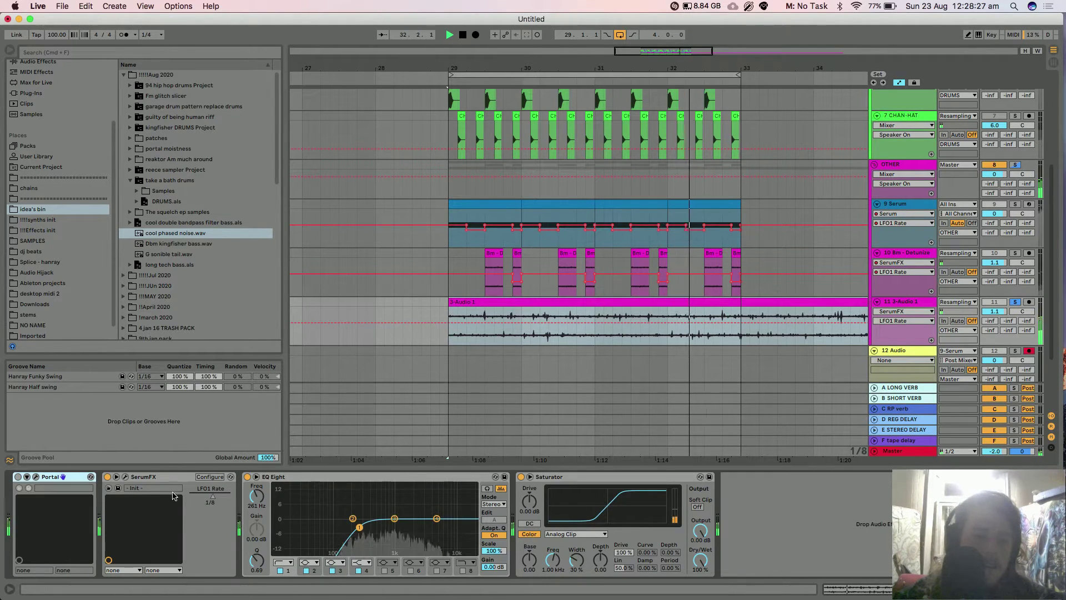
Adjust the filter cutoff in SerumFX on the phased noise track and unsolo the track to hear the full mix
left_click(125, 476)
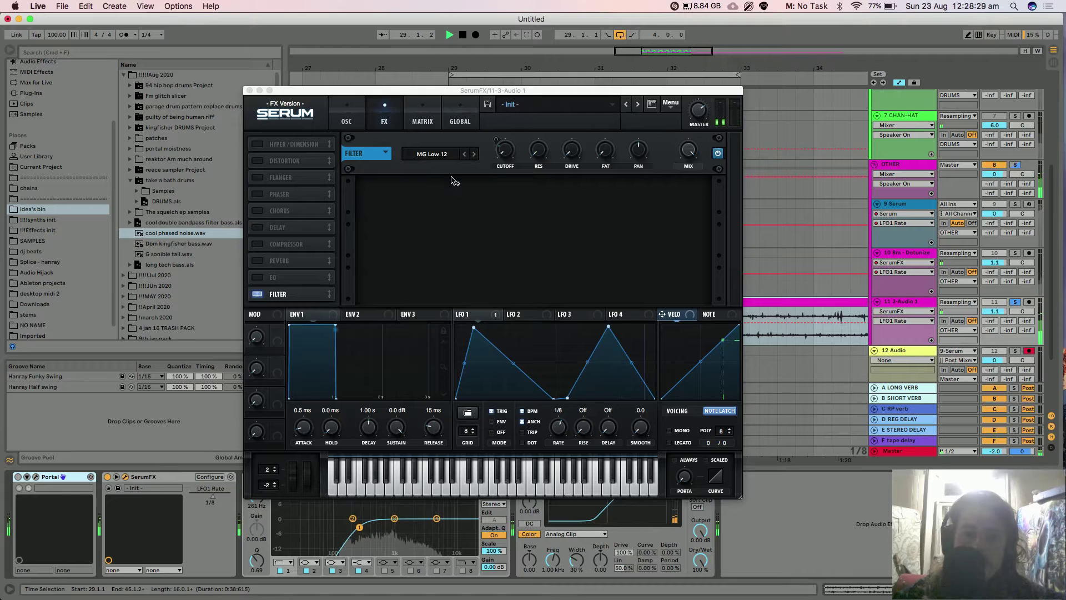
left_click(510, 149)
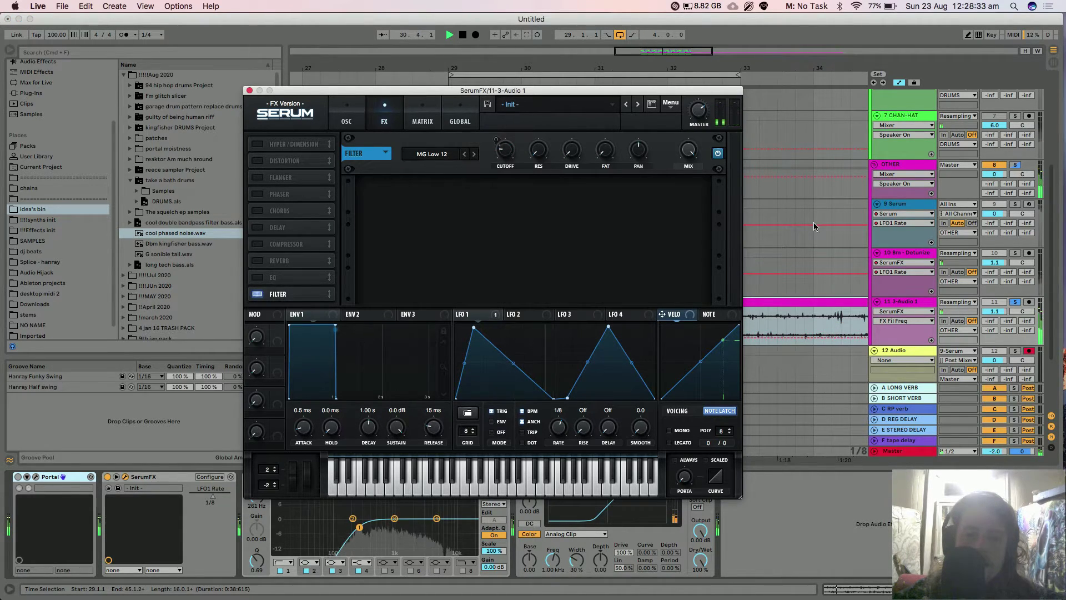
left_click(1019, 302)
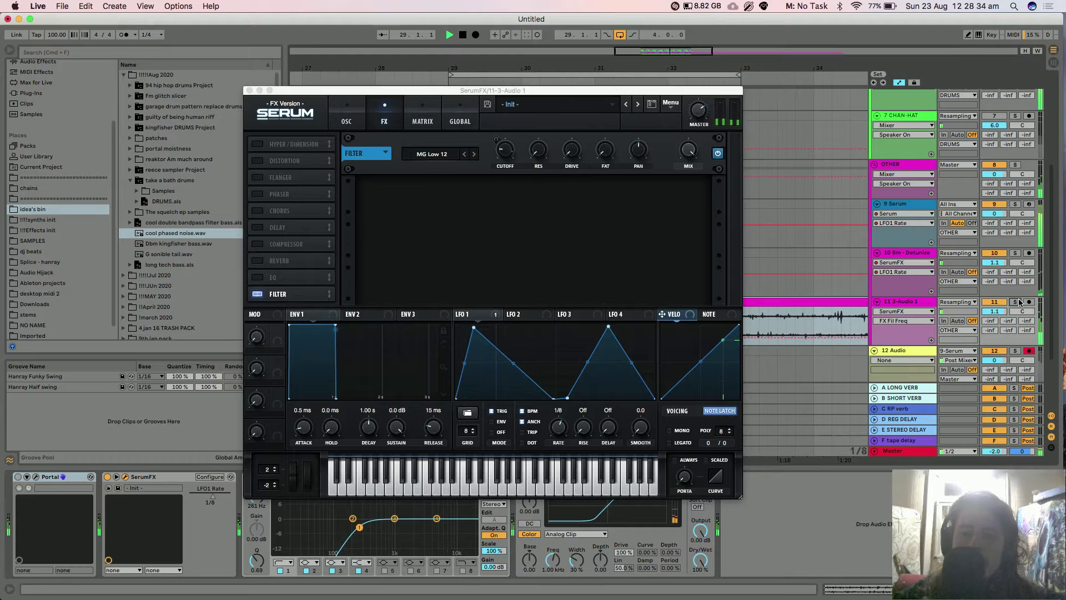
left_click(249, 91)
Trim the phased noise clip to one bar, from 29.1.1 to 30.1.1, deleting everything after it
left_click(522, 327)
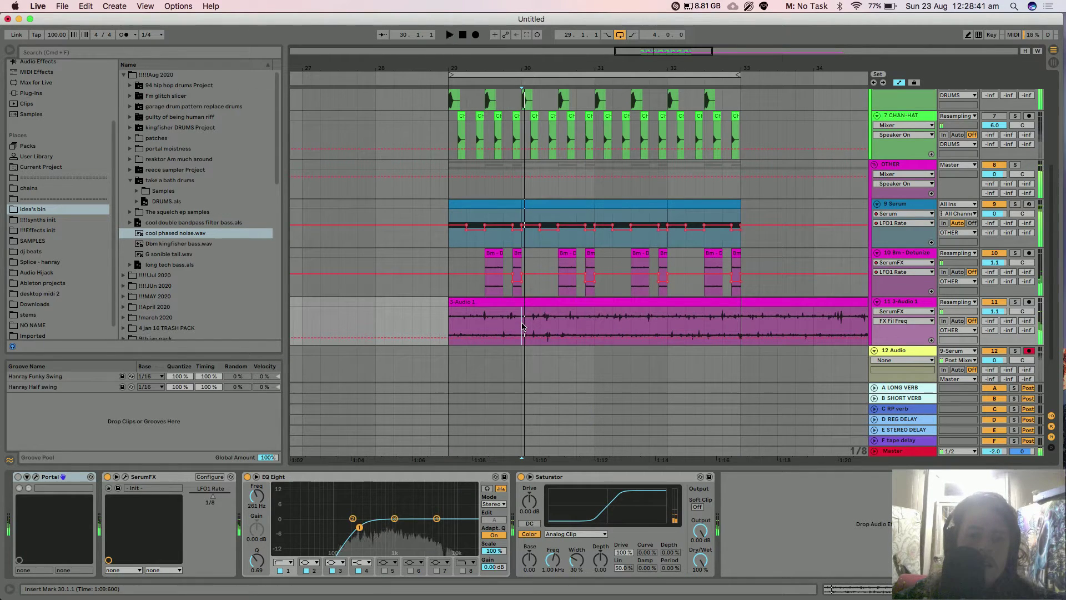
key("space")
left_click_drag(522, 326, 557, 304)
key("Delete")
left_click(569, 302)
key("Delete")
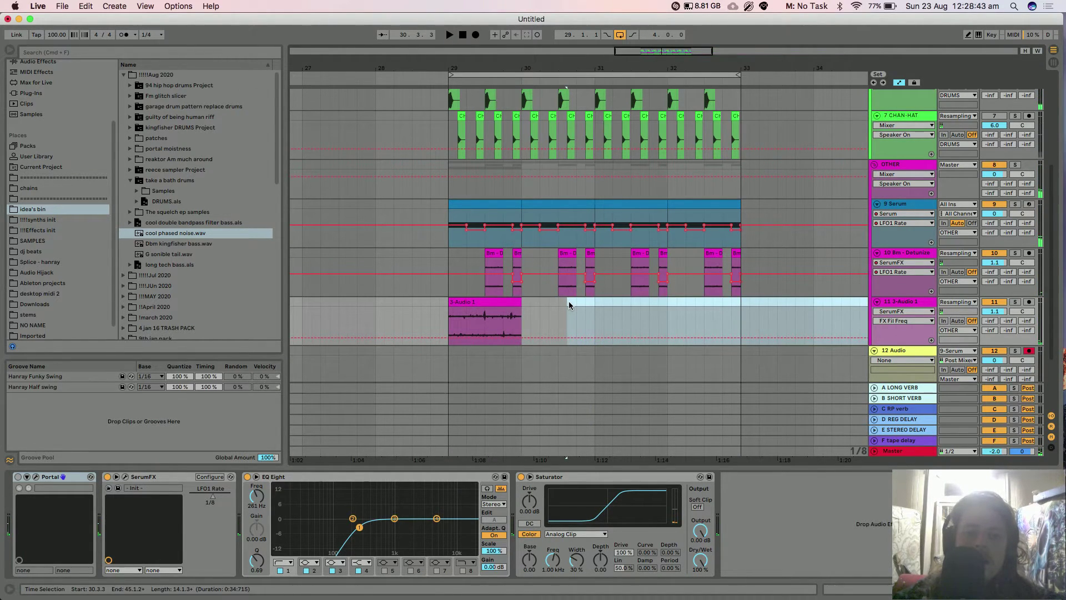
Hide the automation lanes and give the one-bar noise clip a fade-out starting about a third of the way through
left_click(492, 302)
key("space")
key("a")
left_click_drag(518, 307, 474, 308)
left_click(472, 302)
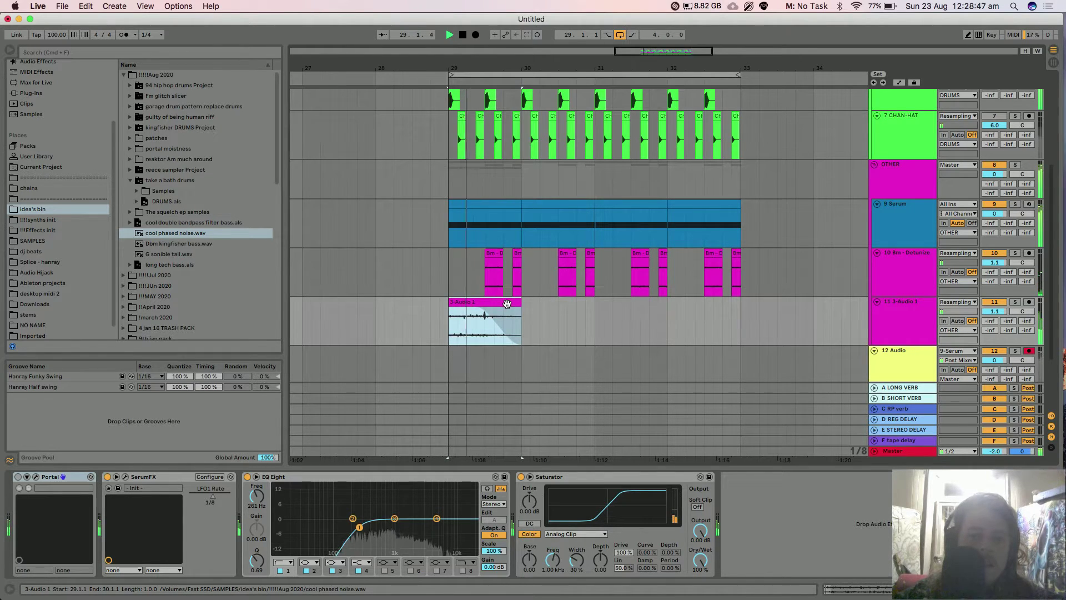
Duplicate the faded noise clip three times to fill the four-bar loop, audition it, and stop playback
key("super+d")
key("super+d")
key("super+d")
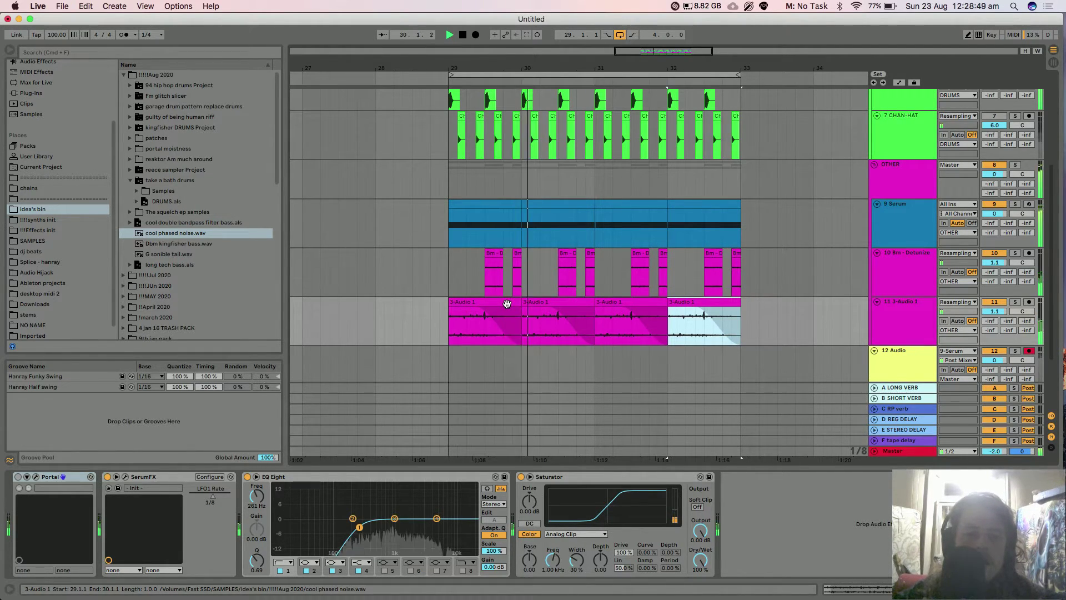
left_click(543, 300)
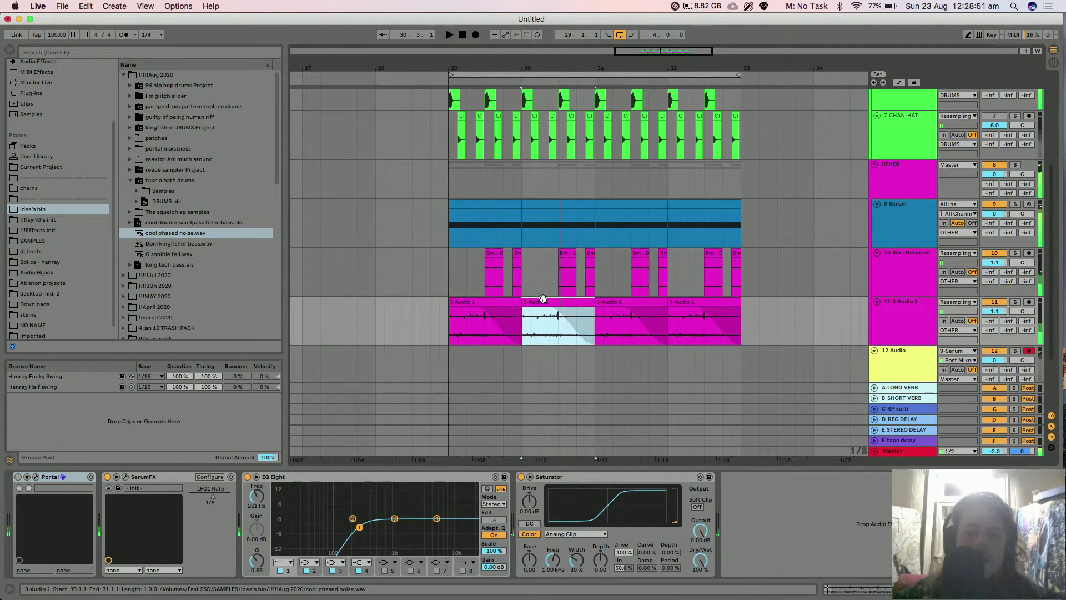
left_click(513, 303)
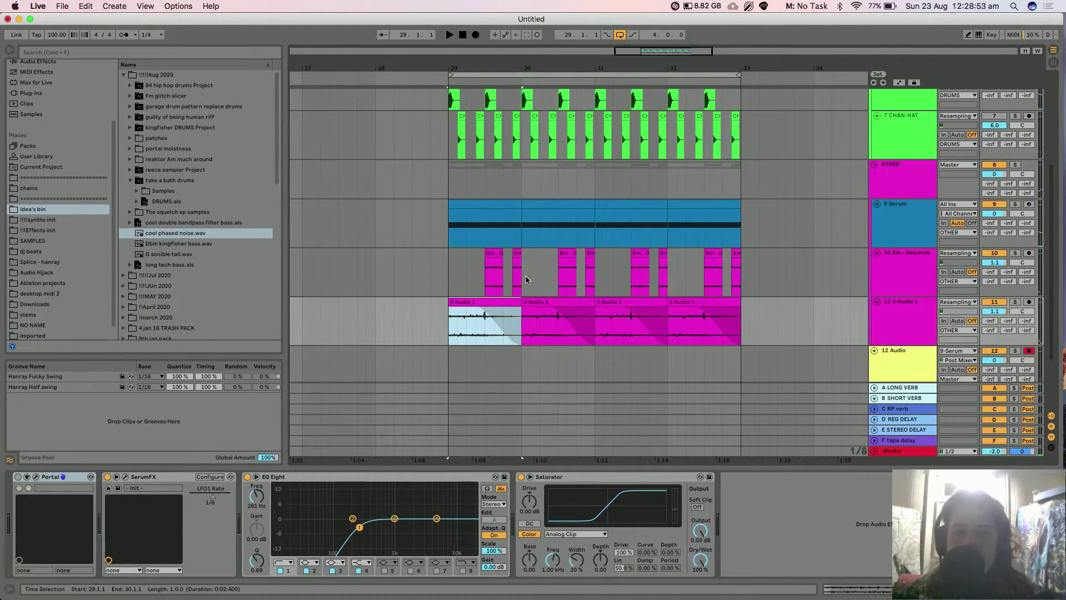
Open the recent set "Gm 104 wonk.als" without saving the untitled set, and delete its temporary files
mouse_move(472, 326)
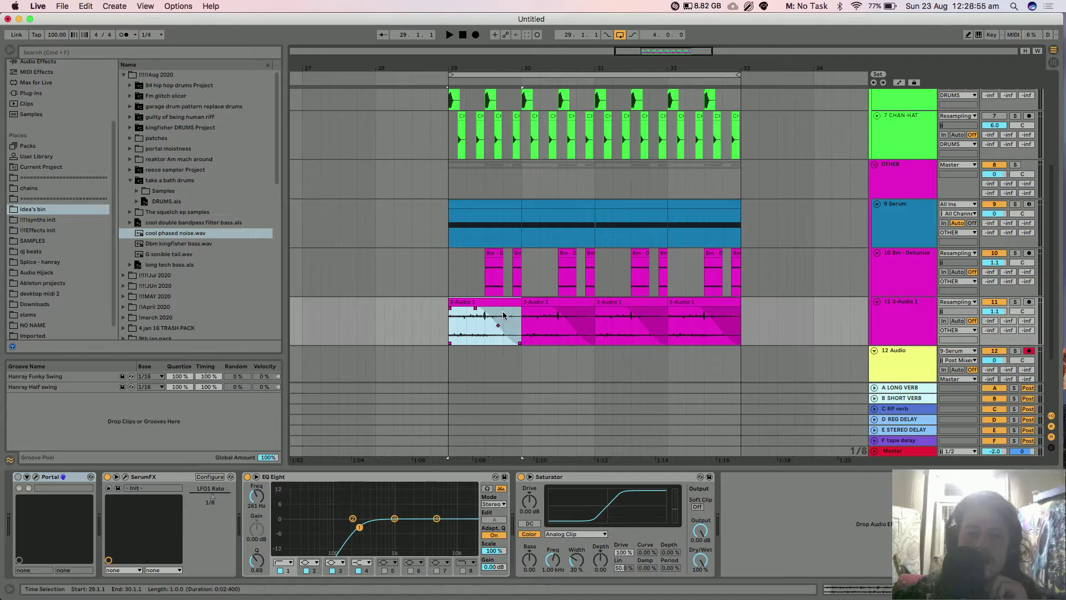
scroll(503, 315, "up", 5)
left_click(63, 6)
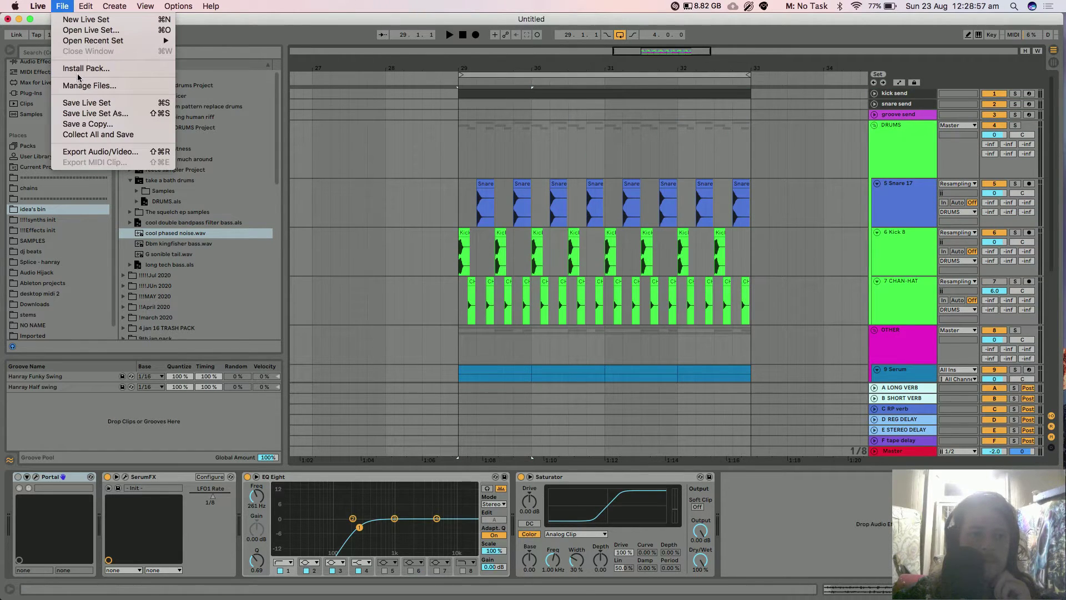
mouse_move(105, 42)
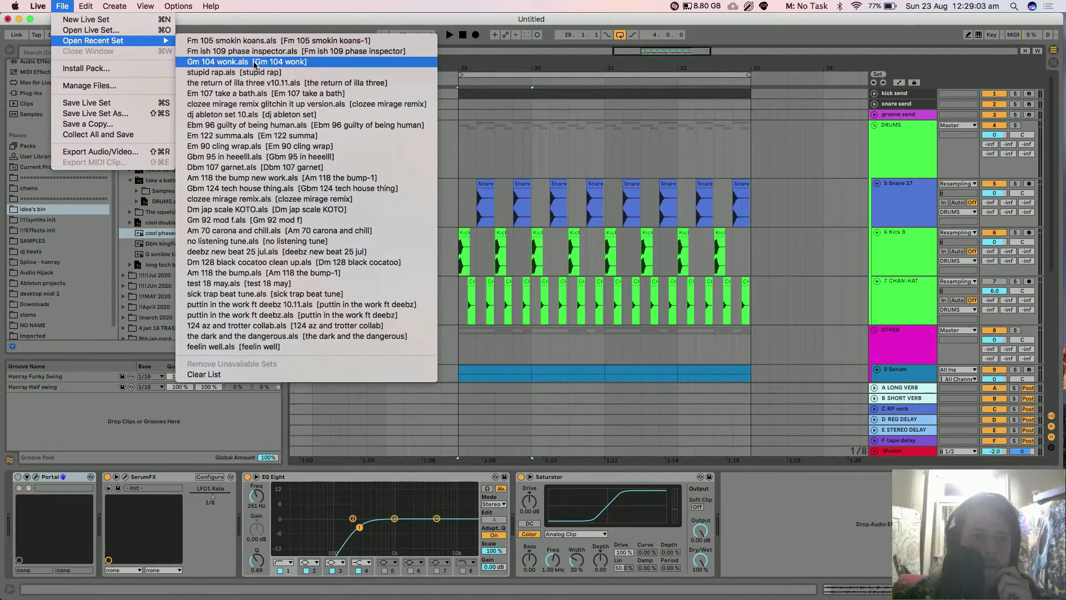
left_click(252, 63)
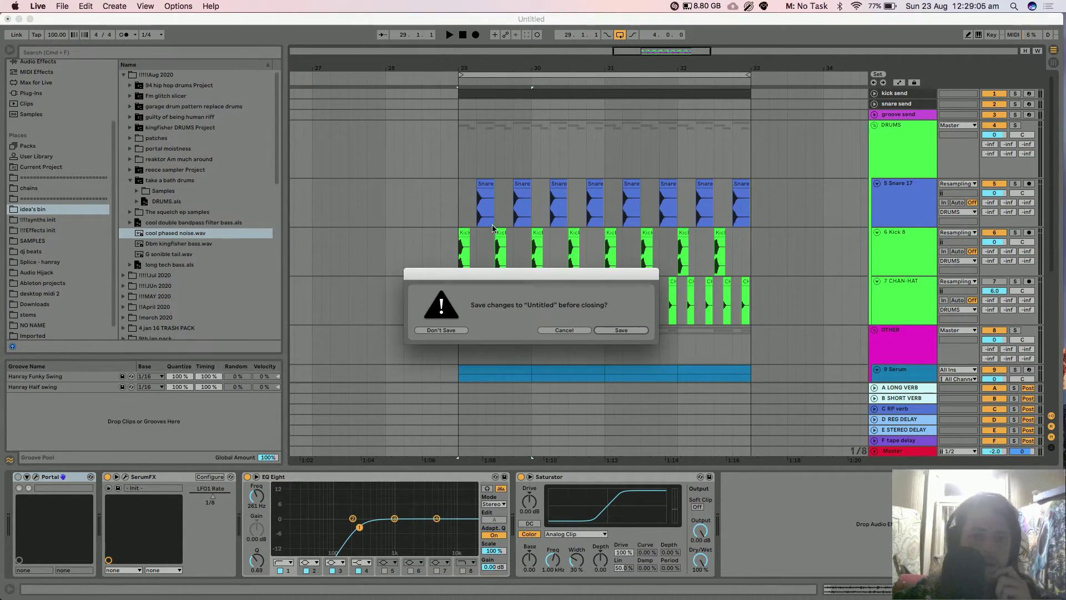
left_click(431, 331)
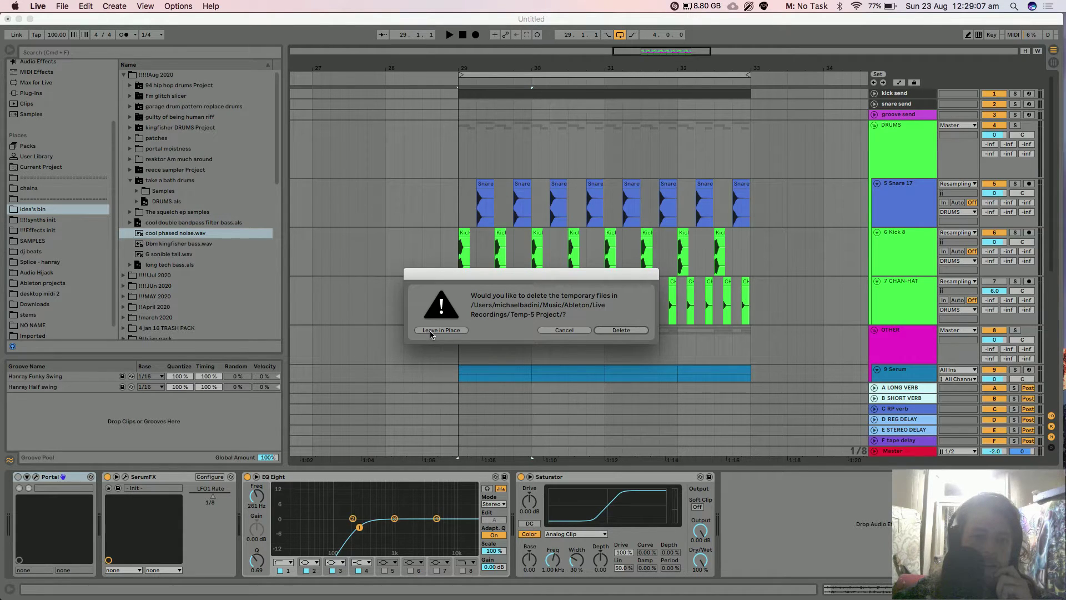
left_click(610, 330)
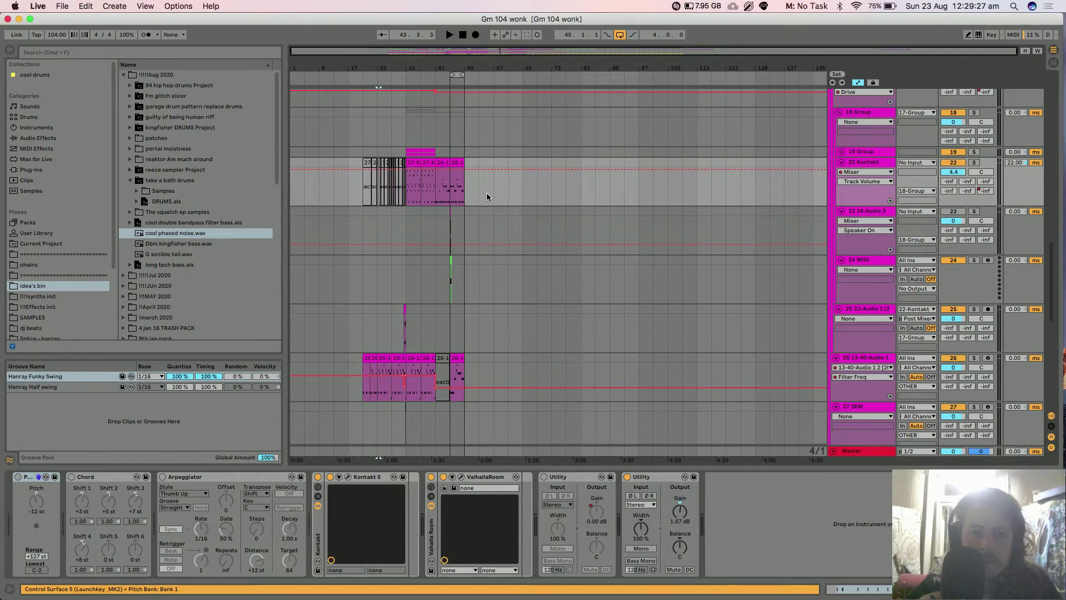
Inspect the Kontakt 5 instrument on the 22 Kontakt track, audition a key of Waterphone Melodic KEY, and close it
scroll(486, 192, "down", 10)
scroll(487, 195, "up", 10)
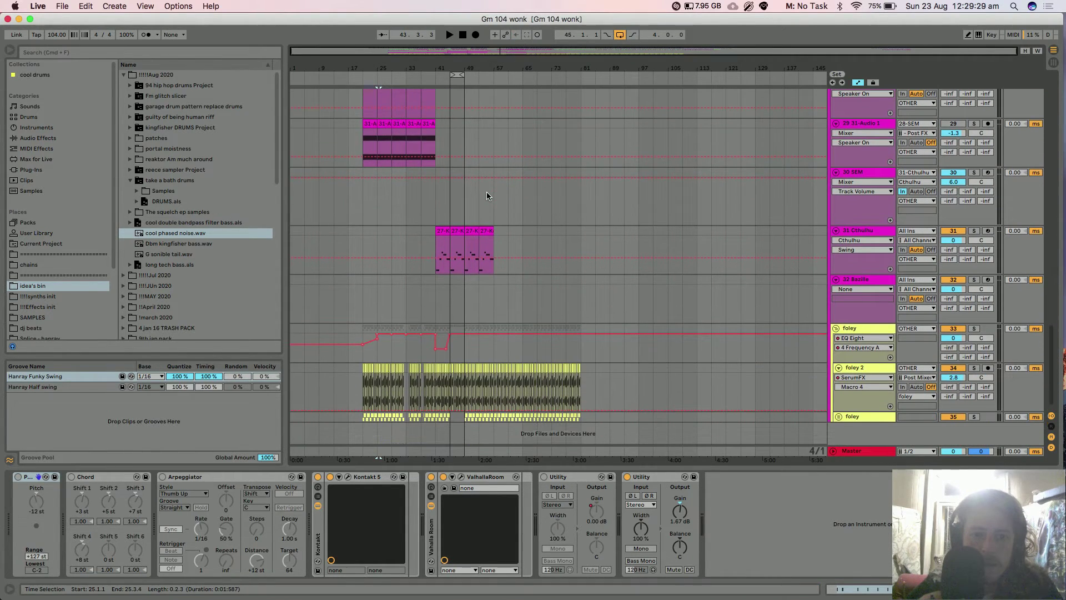
scroll(486, 196, "up", 1)
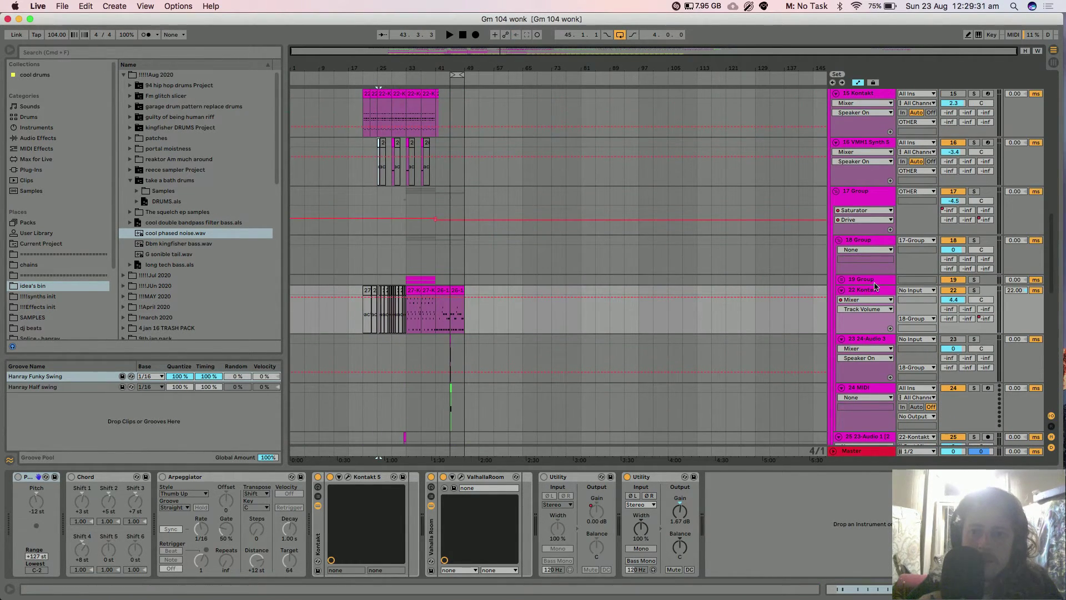
left_click(367, 438)
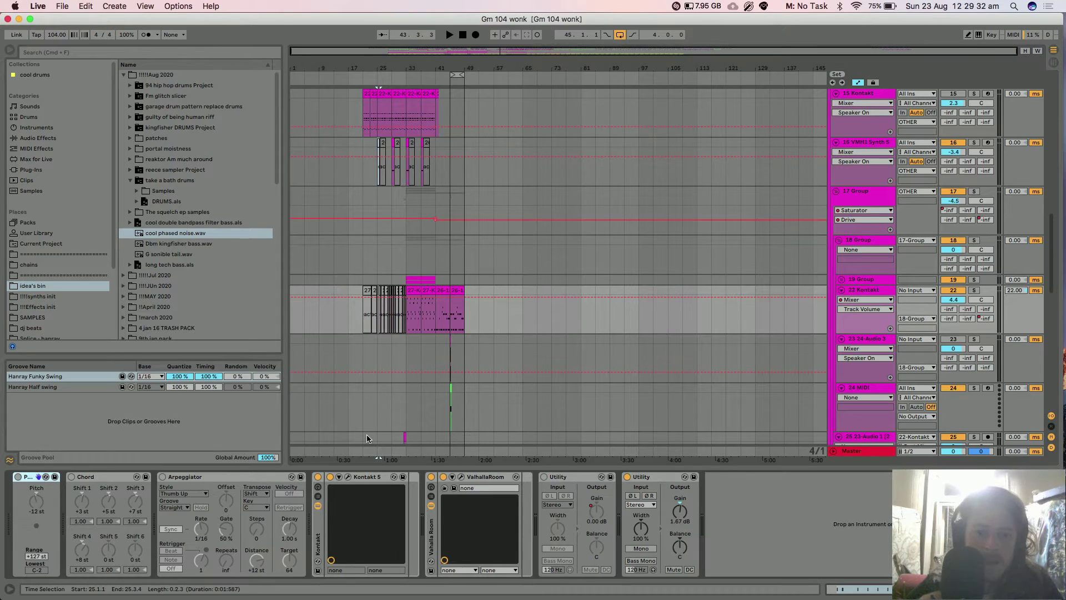
left_click(349, 476)
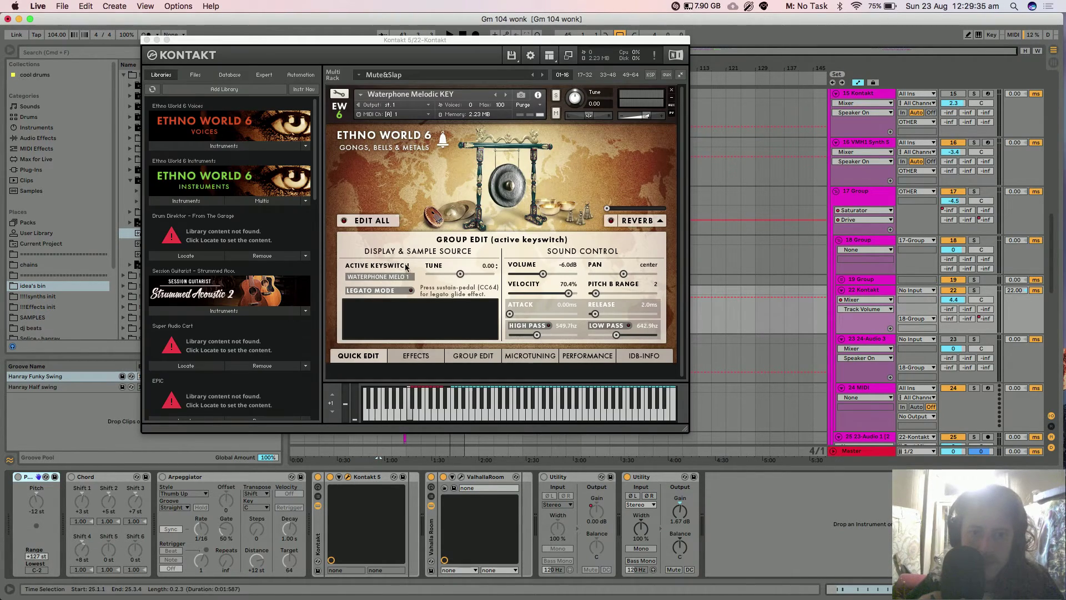
left_click(434, 400)
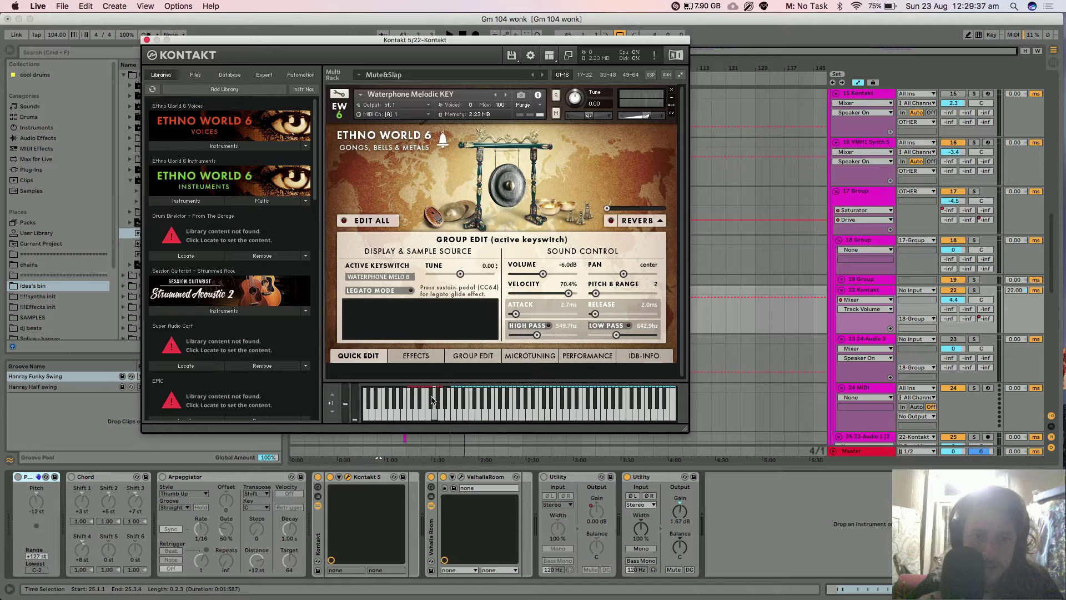
left_click(147, 40)
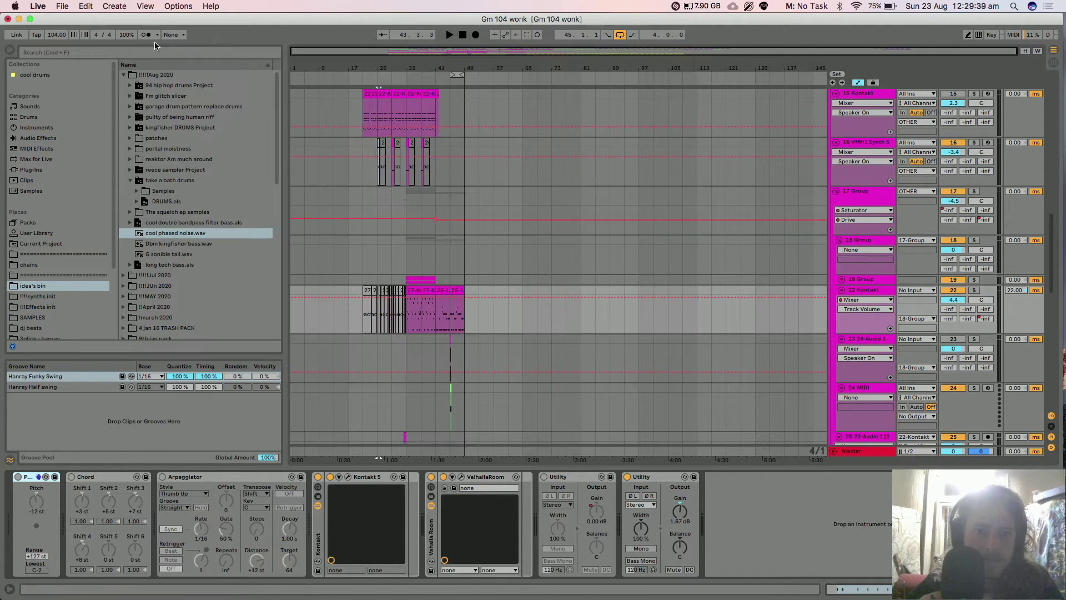
Play the arrangement briefly from bar 21, where the first Kontakt clips start
left_click(361, 155)
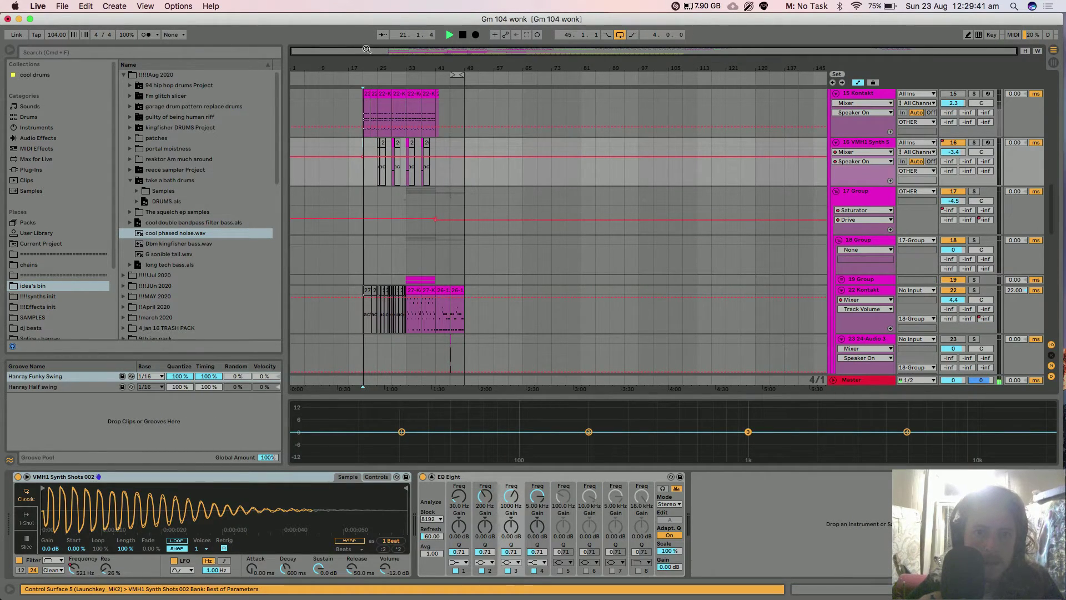
left_click_drag(366, 68, 366, 177)
key("space")
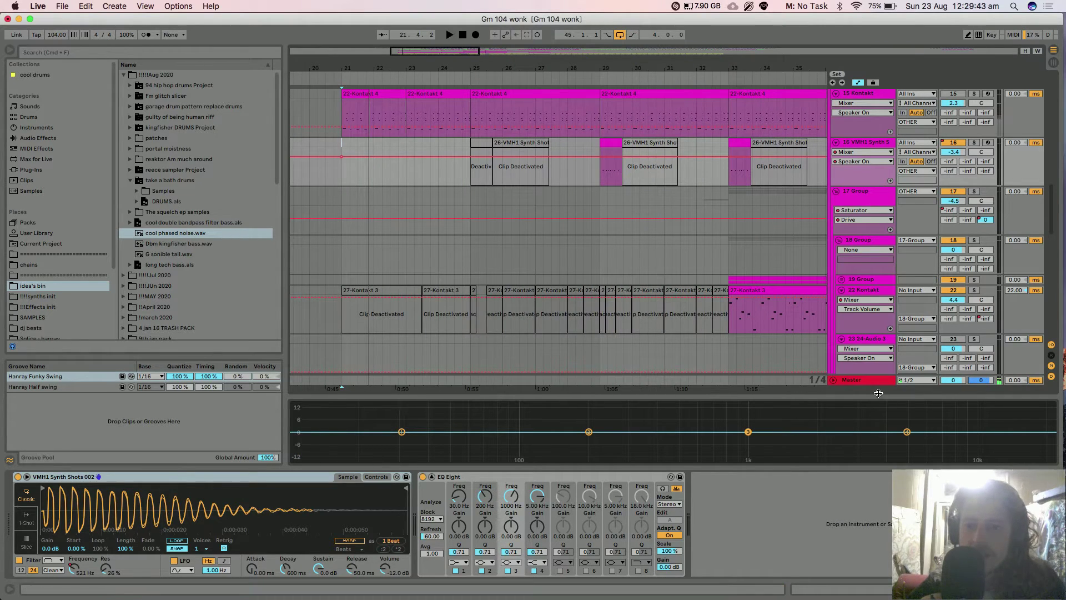
Restart playback from bar 21 and raise the FabFilter Pro-L gain on the Master to about +2.5 dB
left_click(857, 381)
key("space")
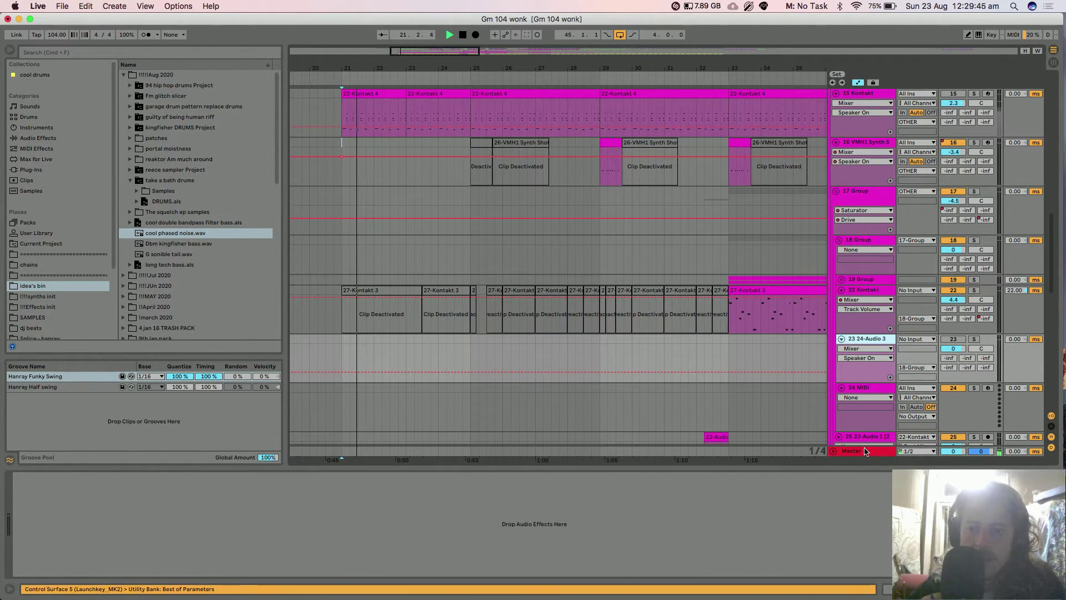
left_click(134, 476)
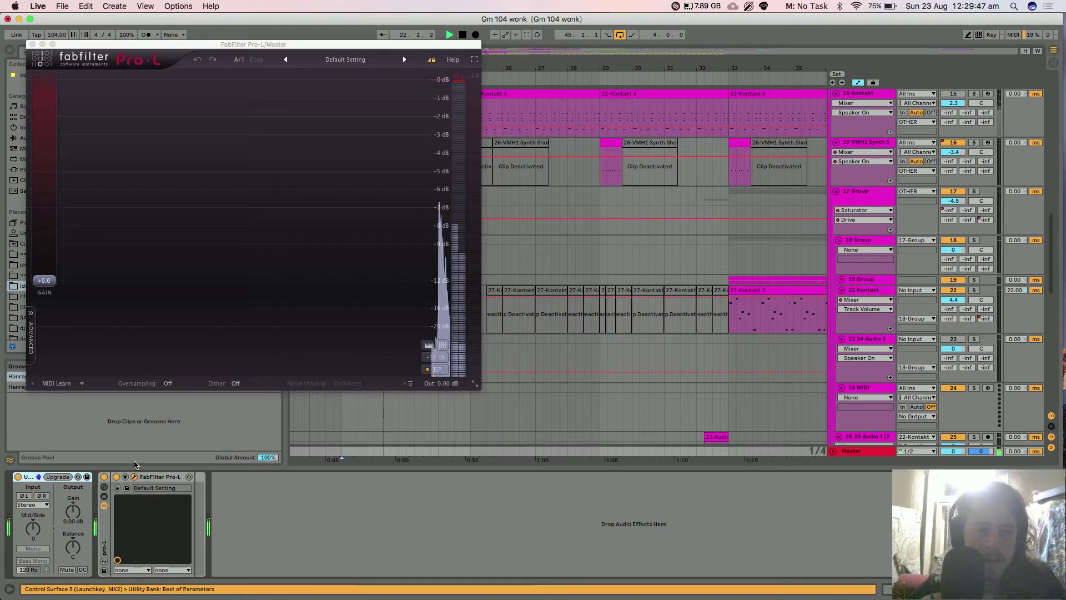
left_click_drag(55, 279, 55, 263)
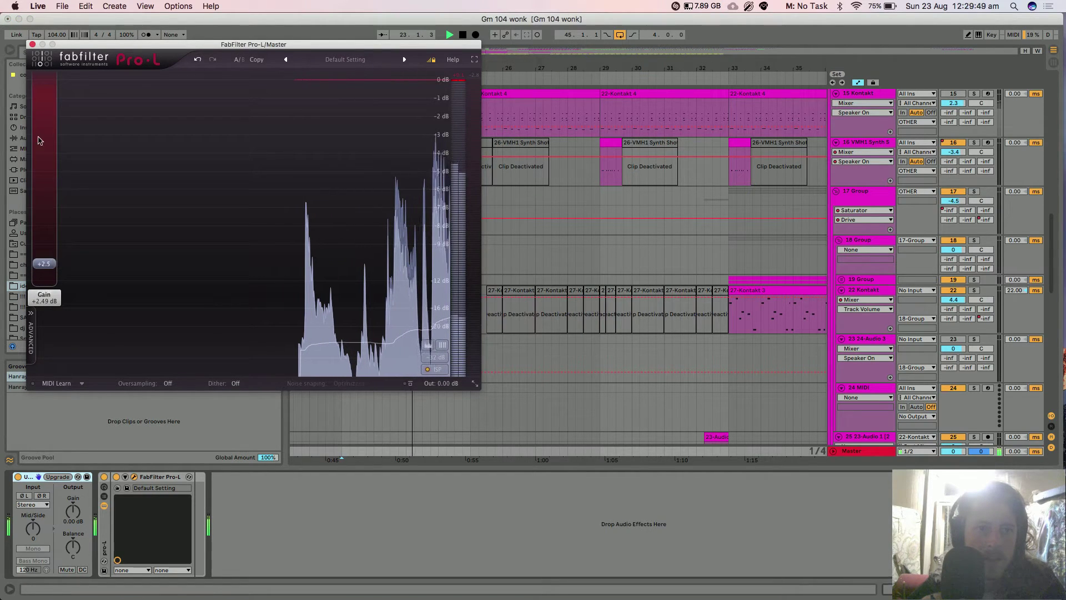
left_click(32, 45)
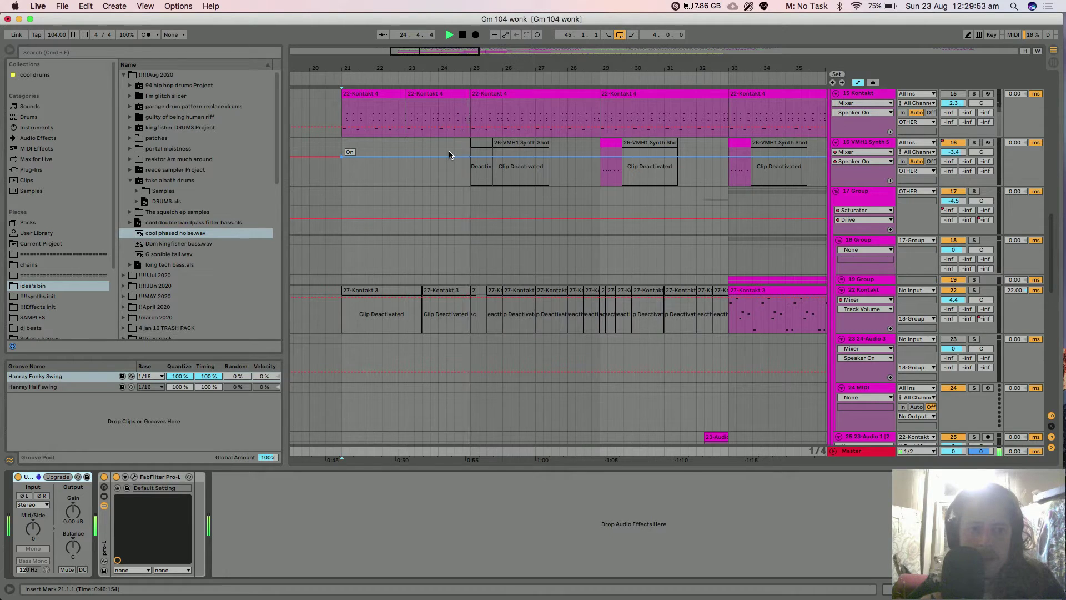
Examine the clips on the Kontakt, SEM and audio tracks while the arrangement plays through to bar 33
scroll(549, 190, "up", 3)
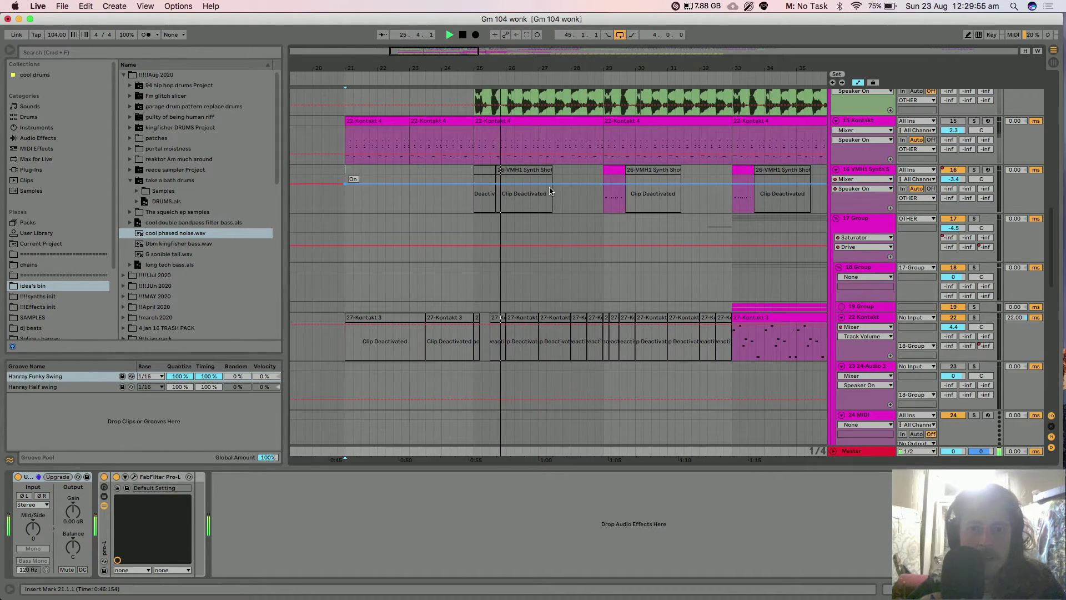
scroll(550, 191, "down", 10)
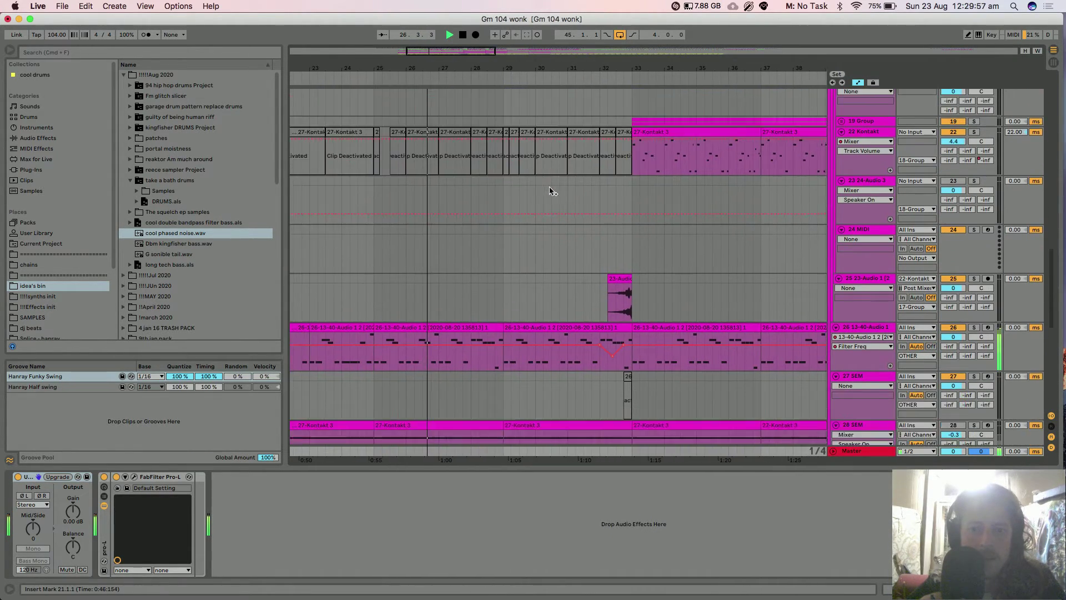
scroll(549, 189, "down", 2)
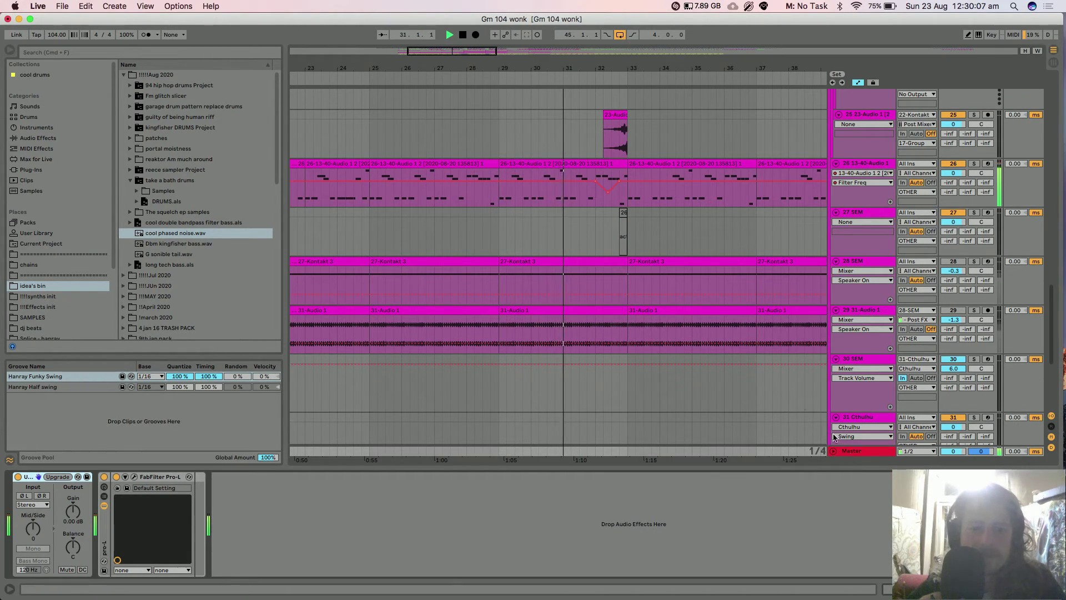
scroll(713, 321, "up", 5)
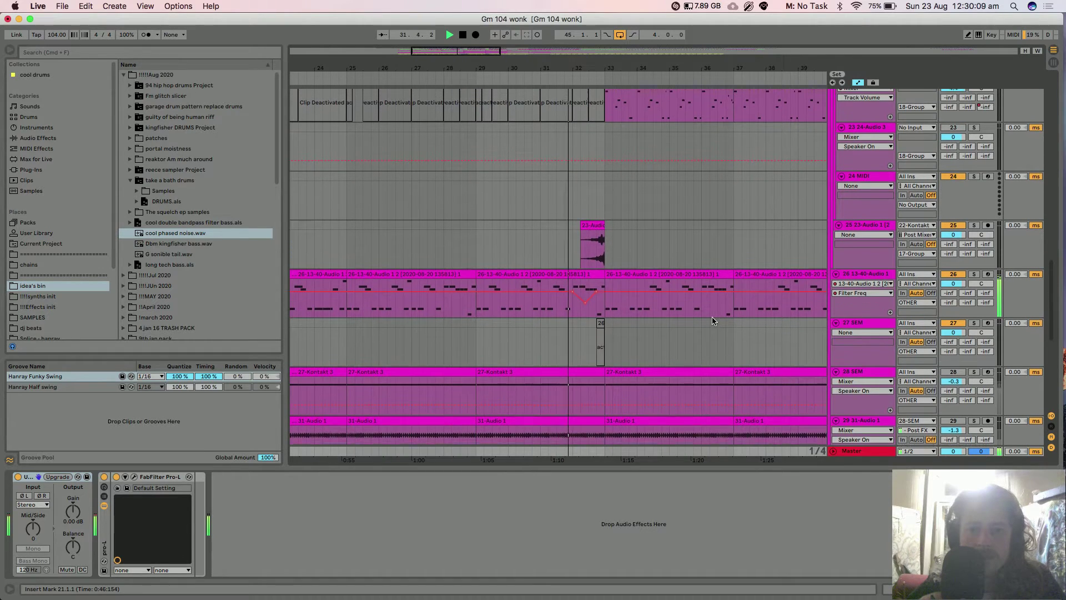
scroll(713, 320, "up", 4)
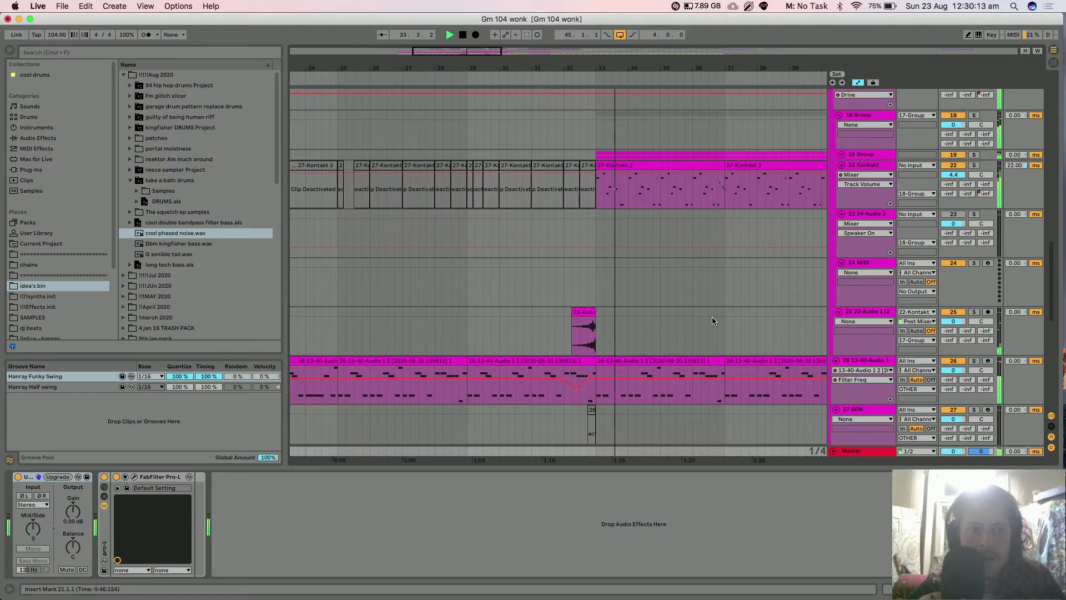
Solo the 26 13-40-Audio 1 track and play its clip from bar 33 for a closer look at the notes
left_click(671, 360)
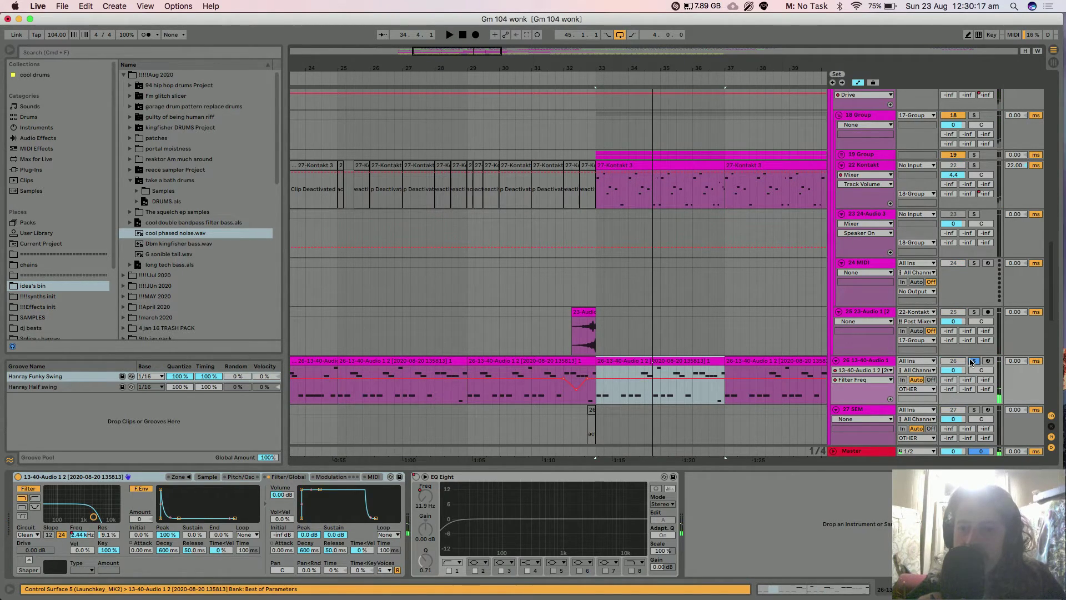
key("space")
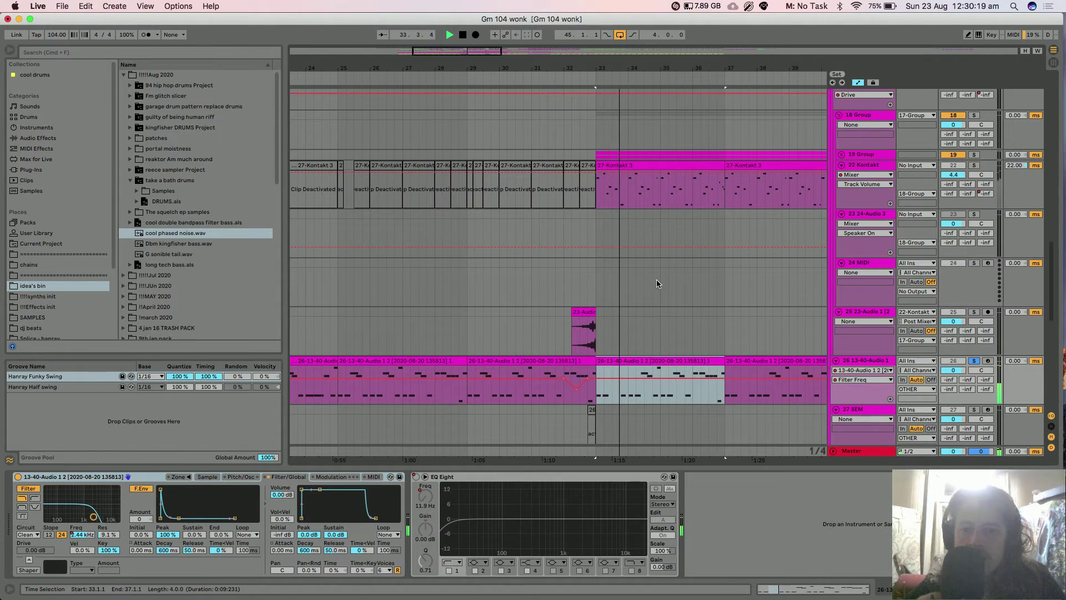
scroll(657, 283, "up", 3)
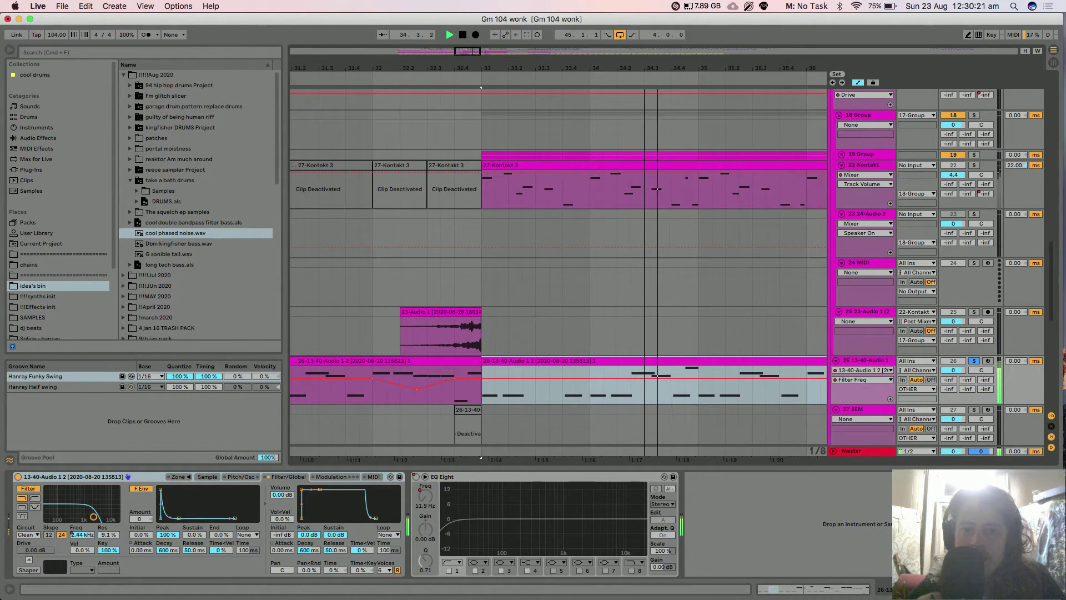
scroll(642, 284, "up", 1)
key("space")
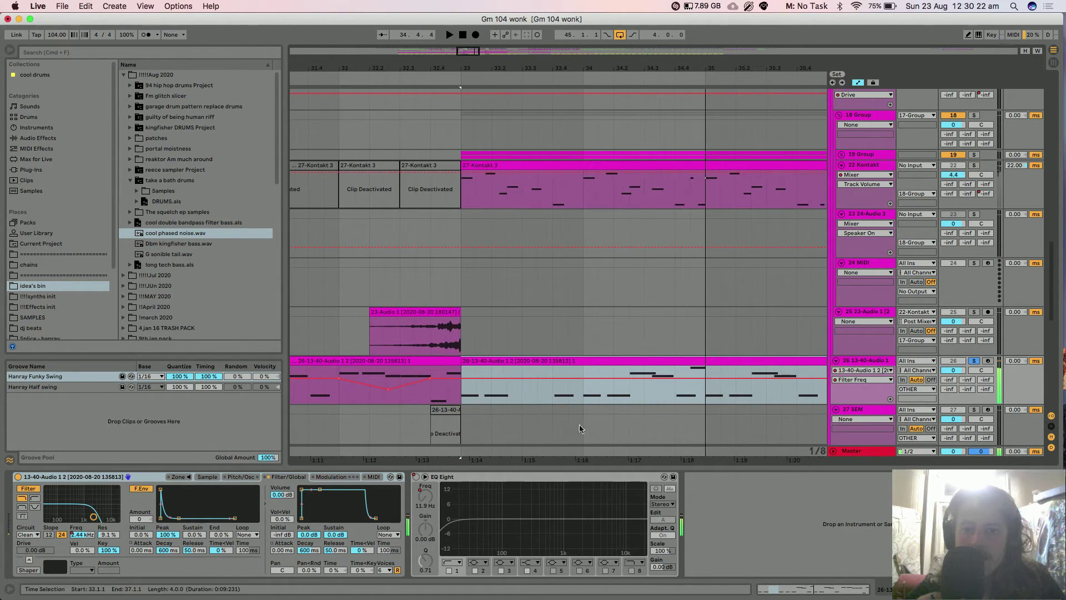
Examine the bar 33 clip's MIDI notes, and the sample and filter settings of the Sampler on track 26
double_click(552, 360)
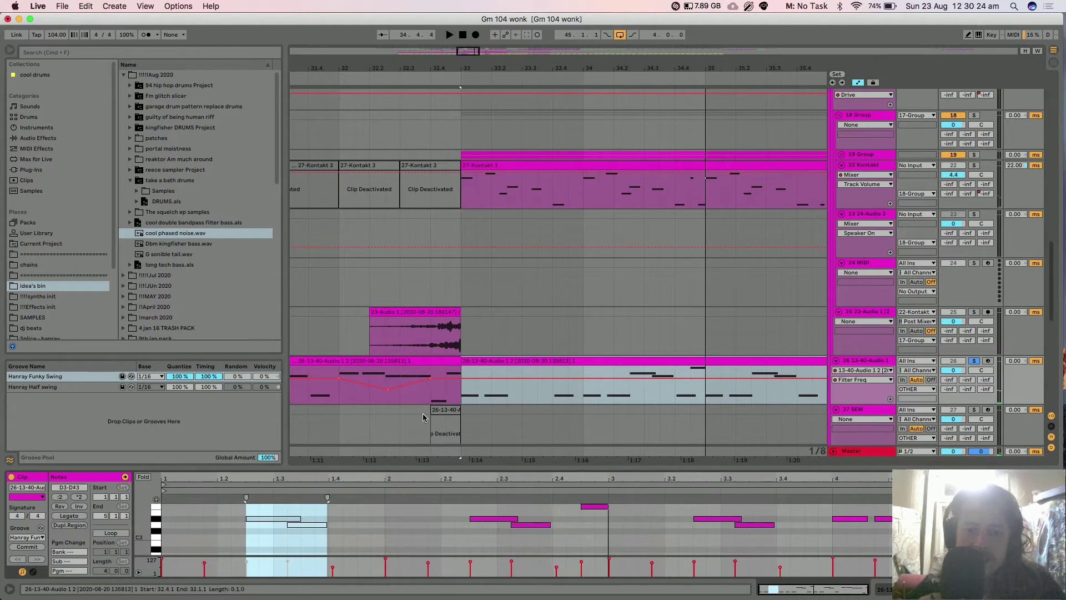
left_click(865, 362)
left_click(206, 477)
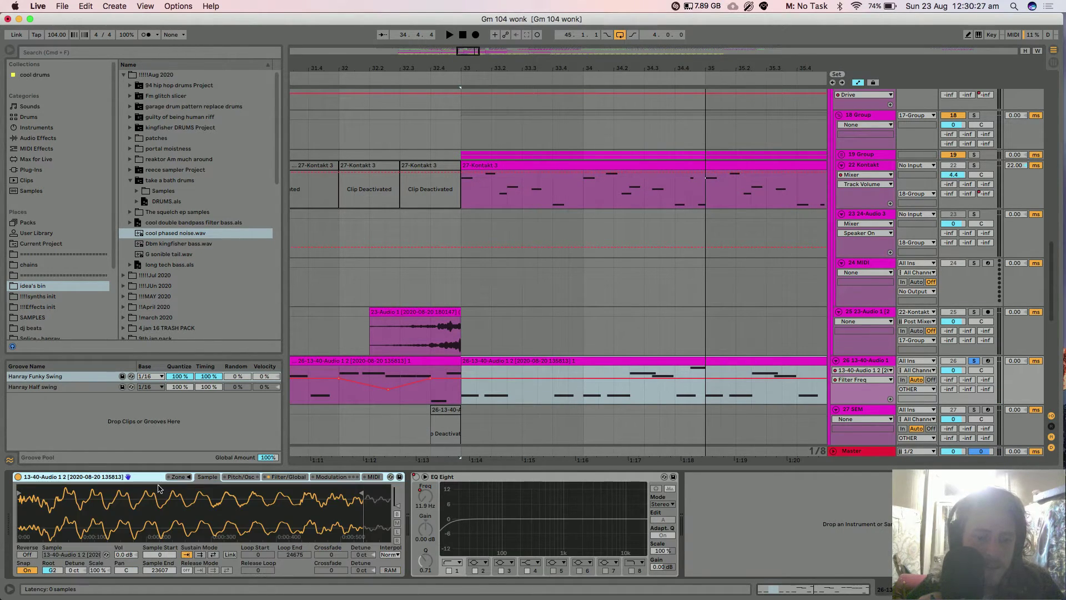
left_click(288, 477)
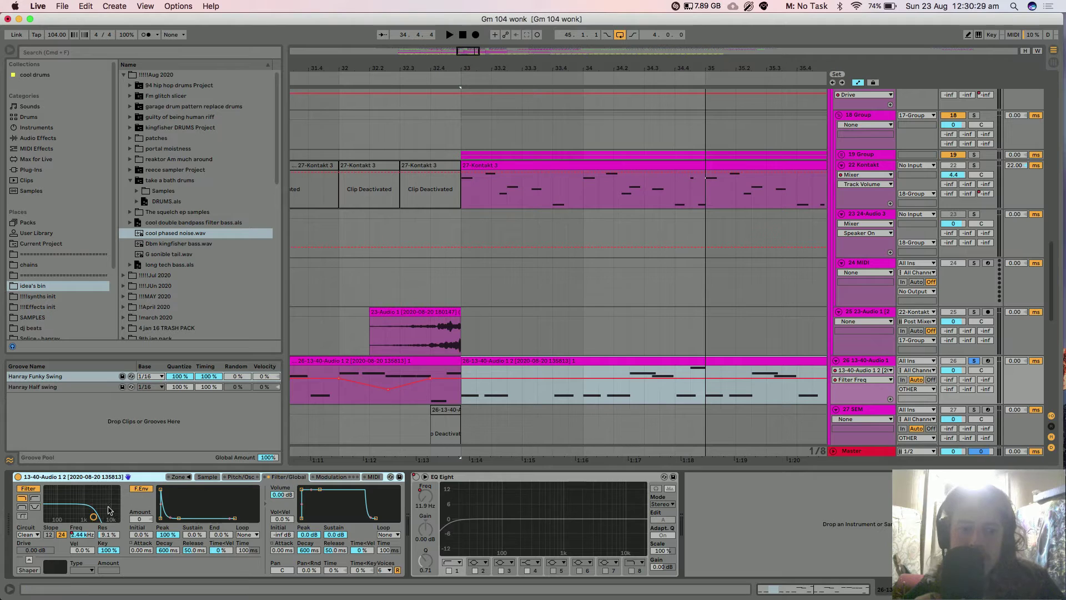
Try the Sampler filter on track 26 at 22.0 kHz while playing from bar 33, and re-enable the overridden automation
left_click_drag(96, 518, 117, 516)
key("space")
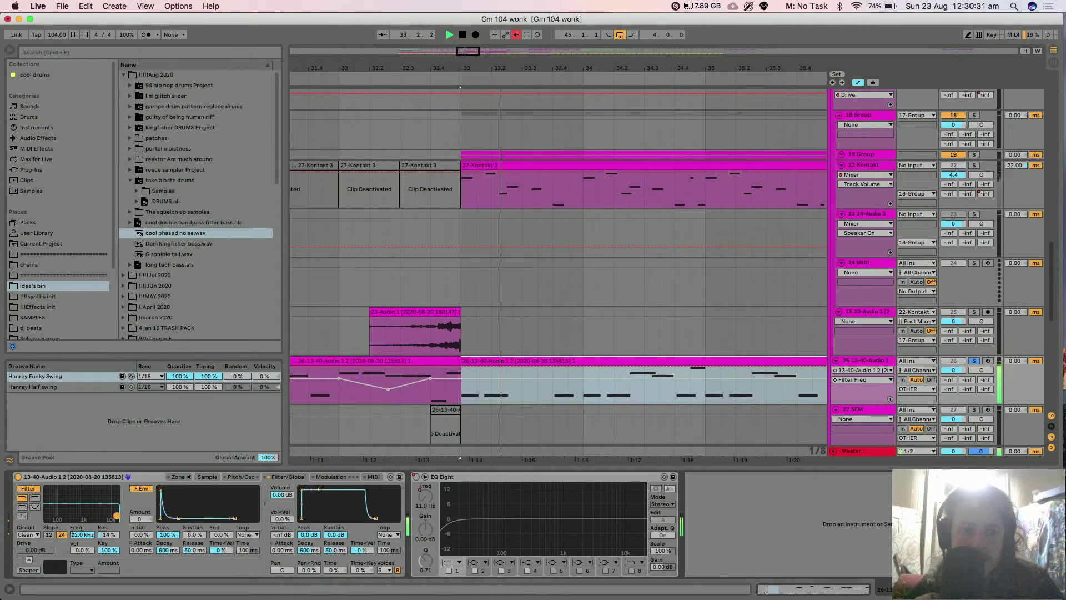
key("space")
key("space")
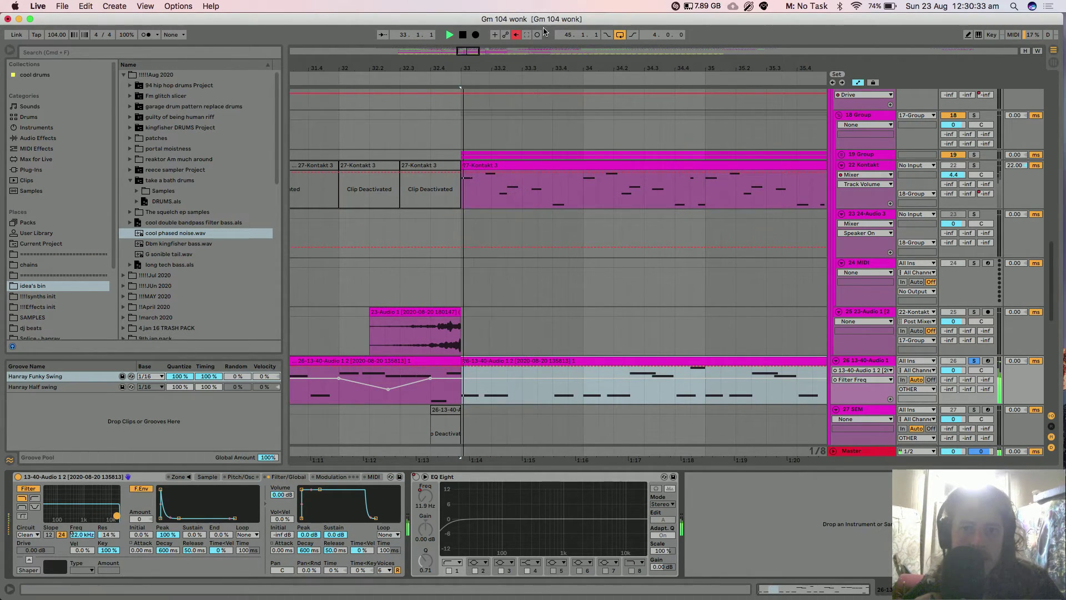
left_click(517, 35)
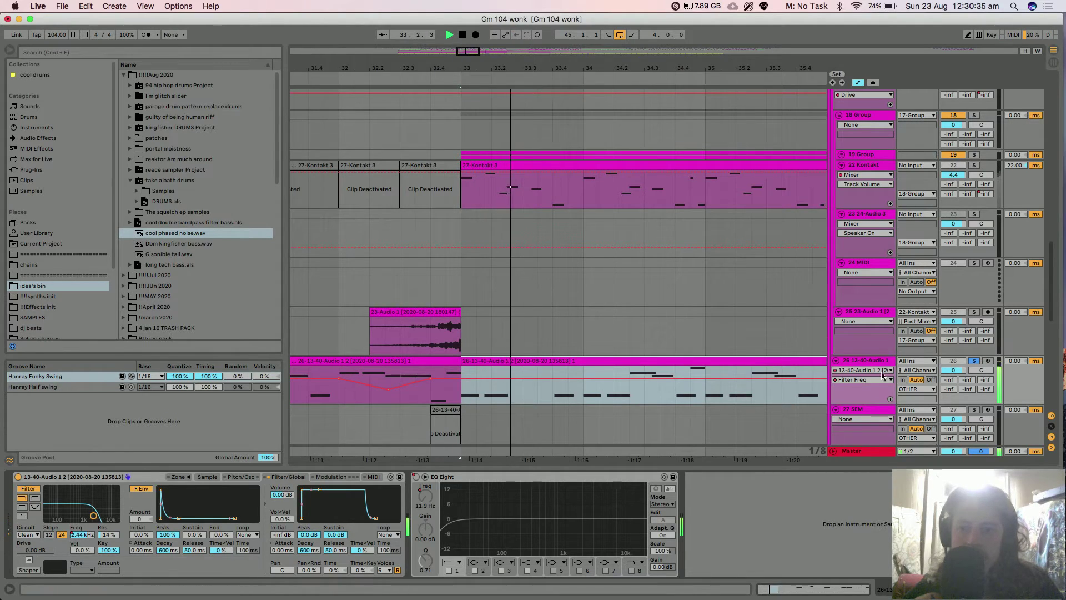
Unsolo track 26, and play the foley group soloed from bar 33.4
left_click(974, 360)
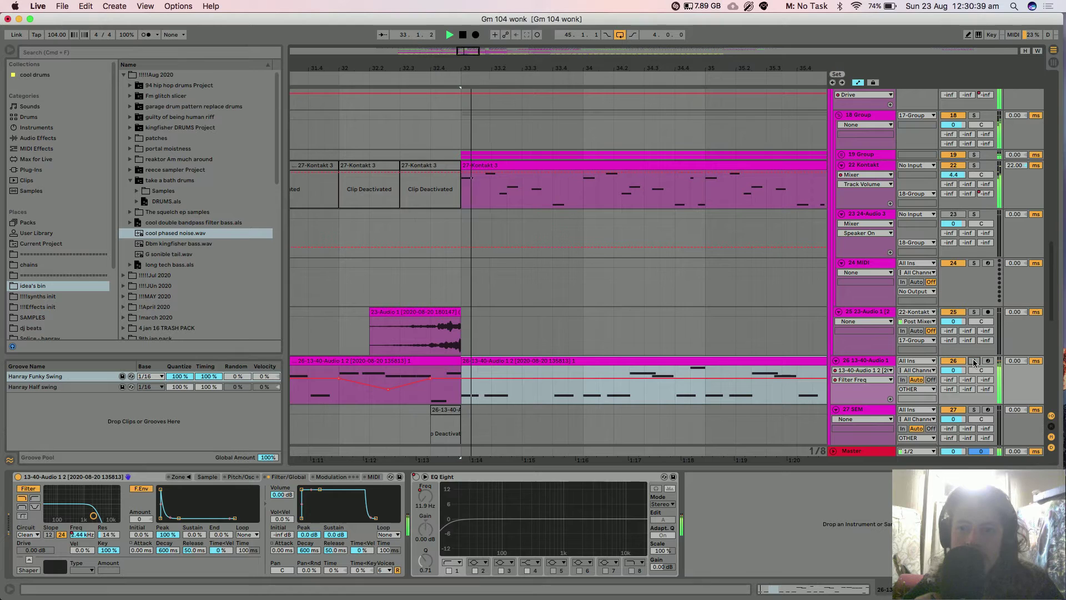
scroll(661, 278, "down", 15)
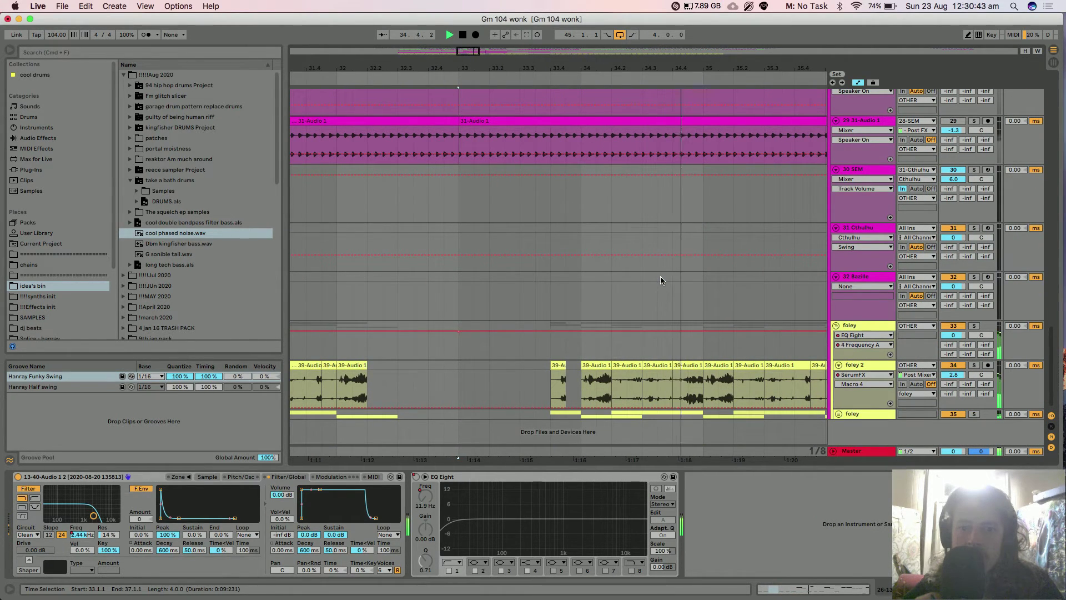
left_click(555, 347)
key("space")
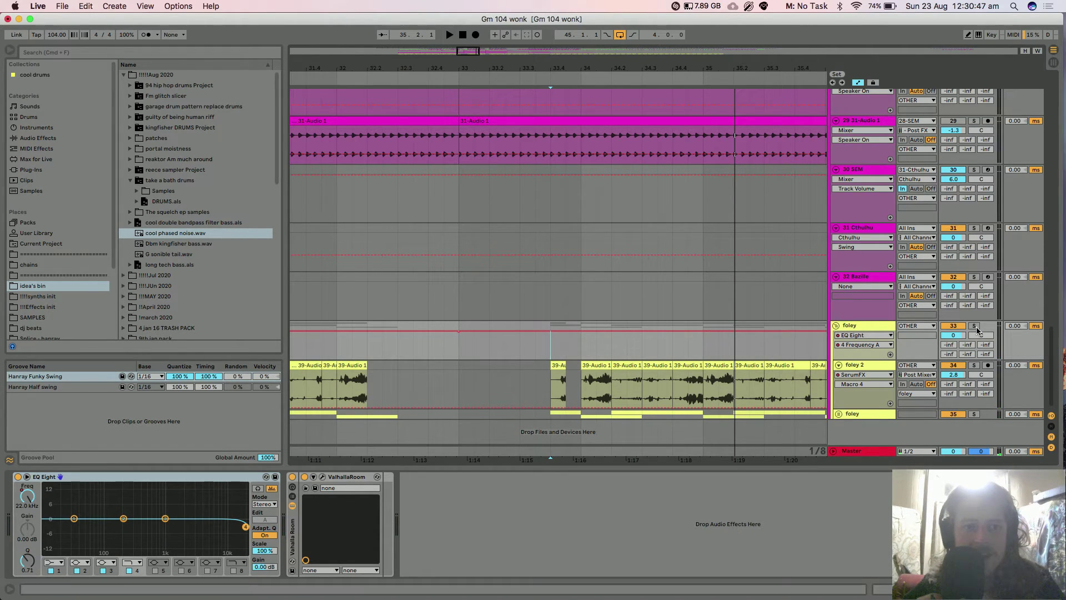
key("space")
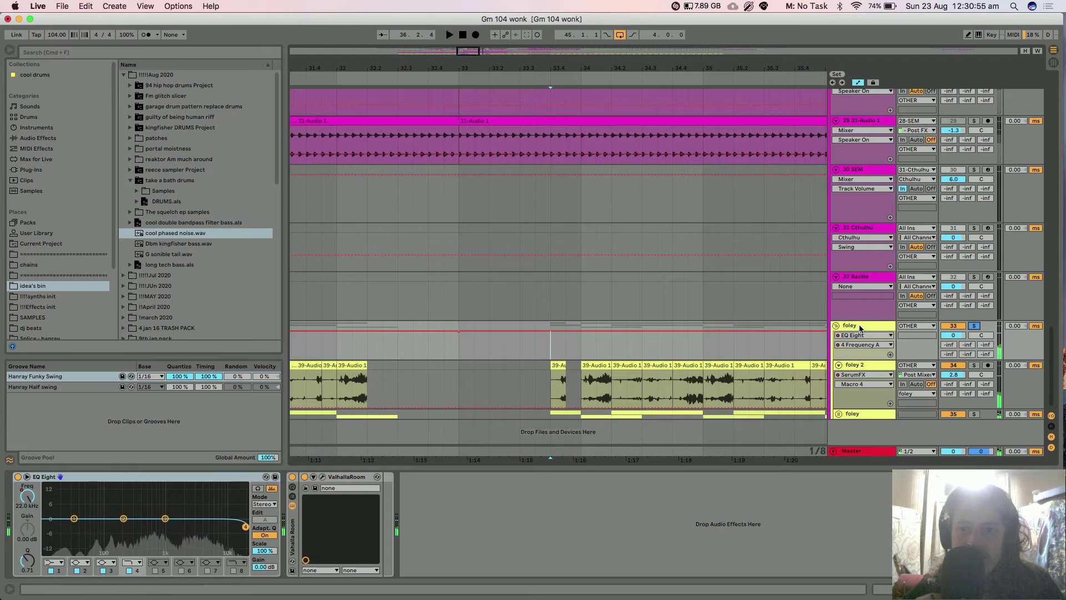
Inspect the SerumFX LFO shape on the foley 2 track during playback, close the plug-in, and unsolo the foley group
left_click(817, 371)
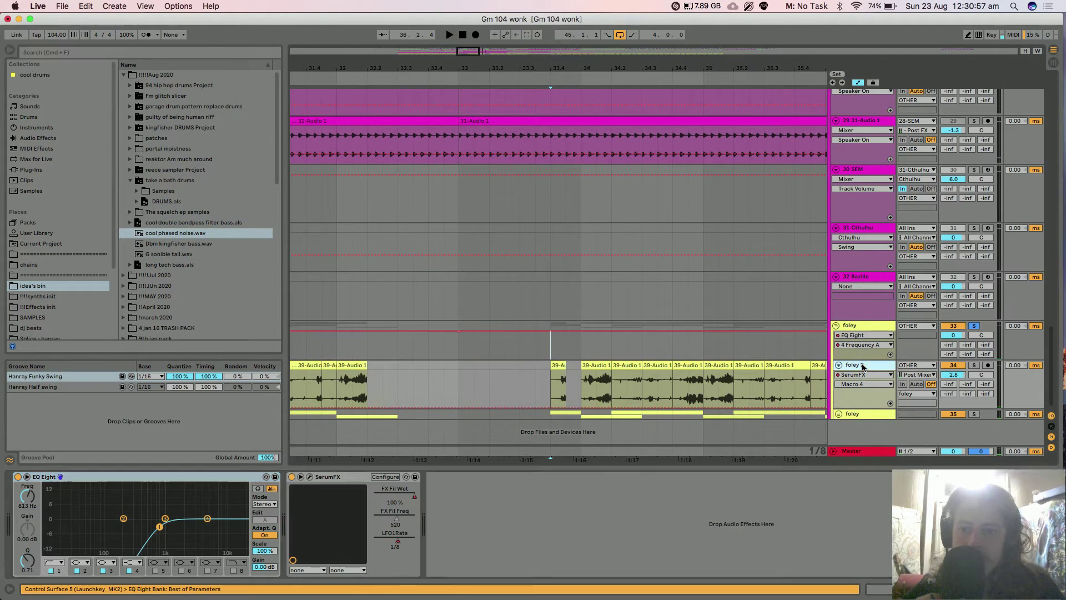
left_click(309, 477)
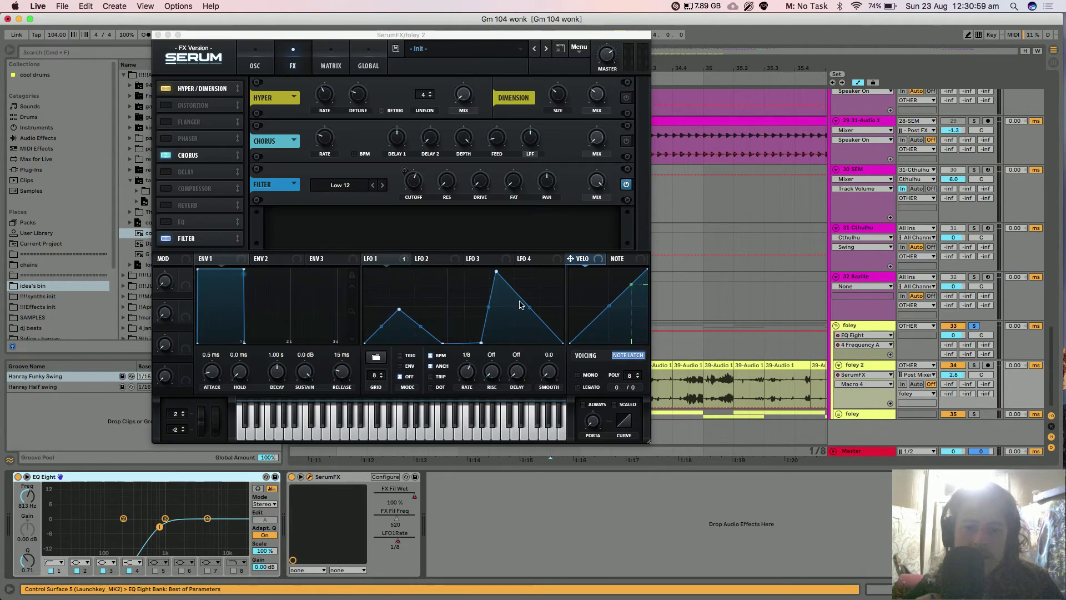
left_click(157, 34)
left_click_drag(580, 78, 580, 68)
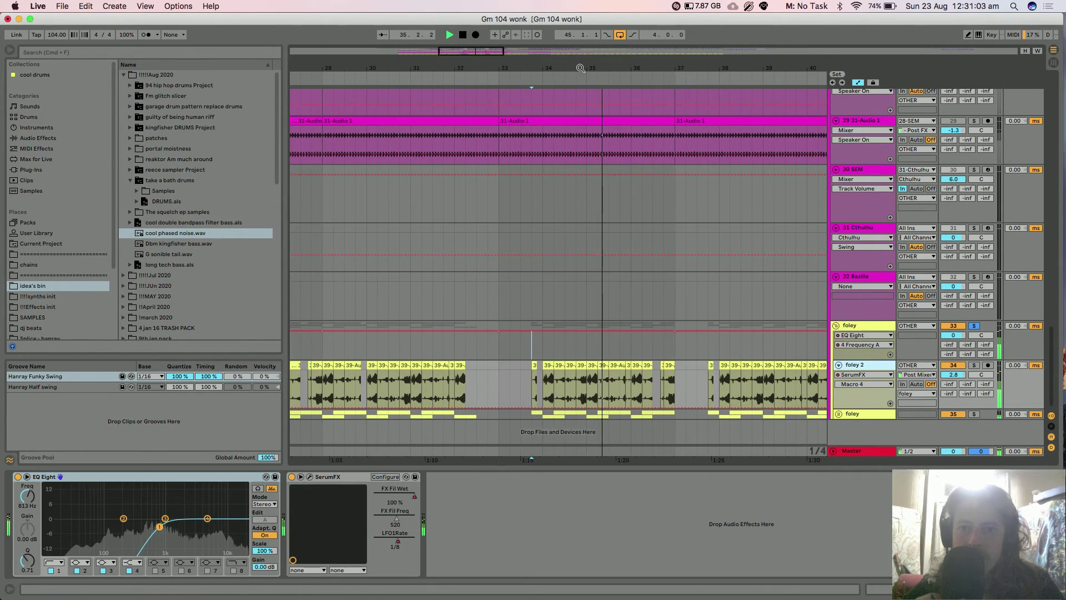
left_click(973, 326)
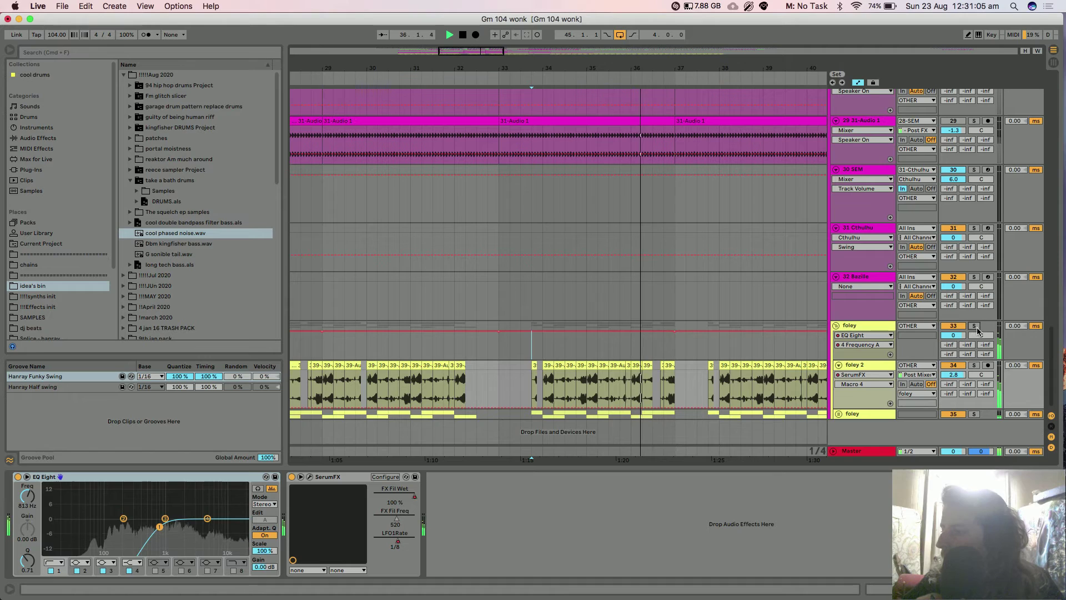
Play the 27-Kontakt 3 clip from bar 33 with the 22 Kontakt track soloed
left_click_drag(698, 67, 698, 25)
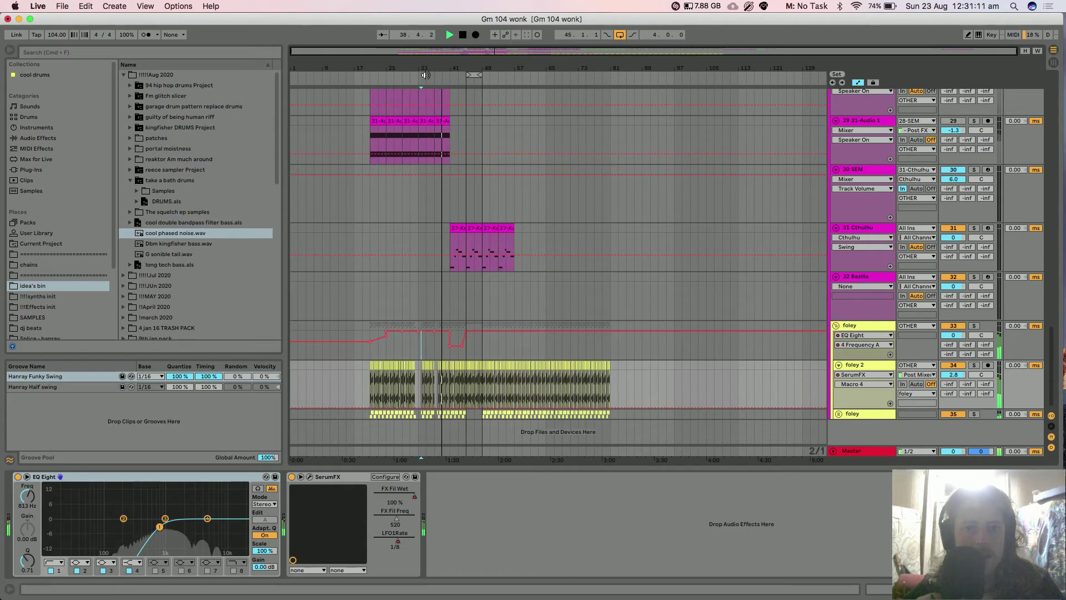
key("space")
key("w")
scroll(477, 270, "up", 15)
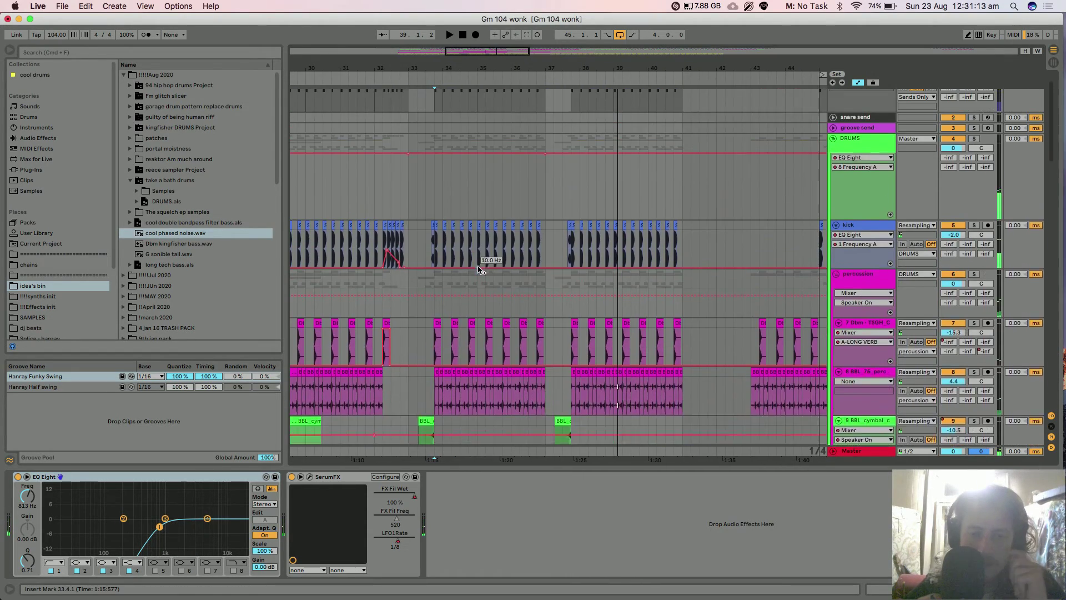
scroll(478, 270, "down", 1)
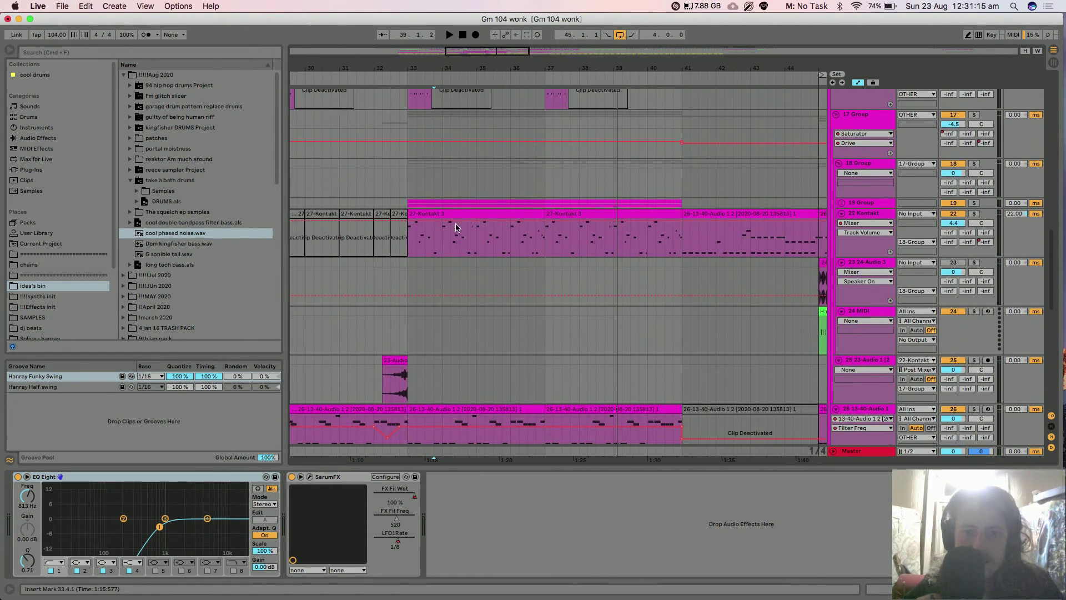
left_click(458, 226)
key("space")
left_click(972, 215)
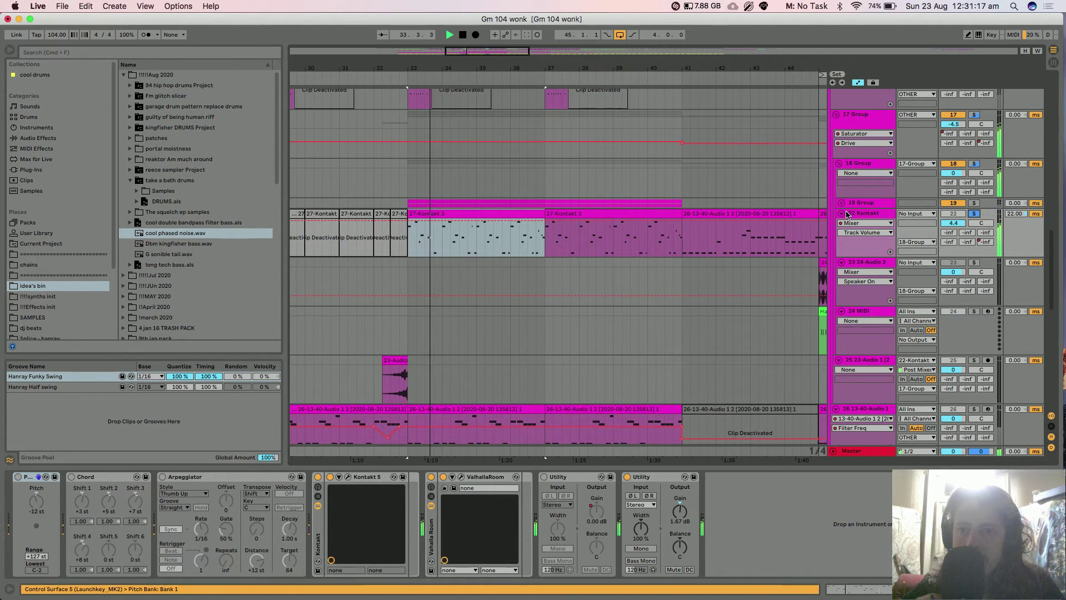
key("space")
key("space")
Switch the solo from the 22 Kontakt track to track 26, and replay its part from bar 33
left_click(974, 202)
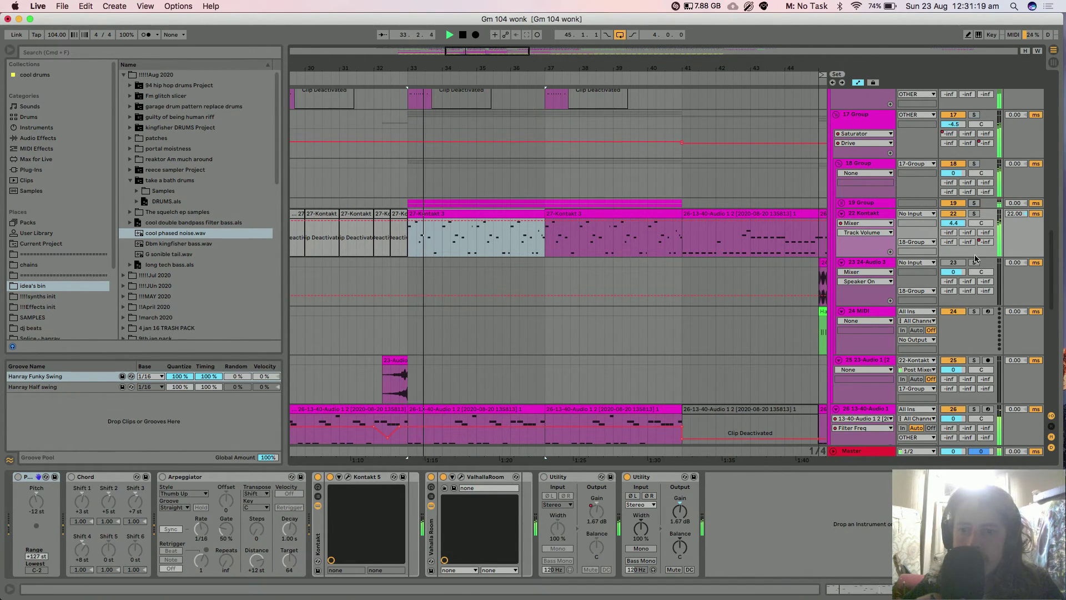
left_click(974, 409)
left_click(876, 411)
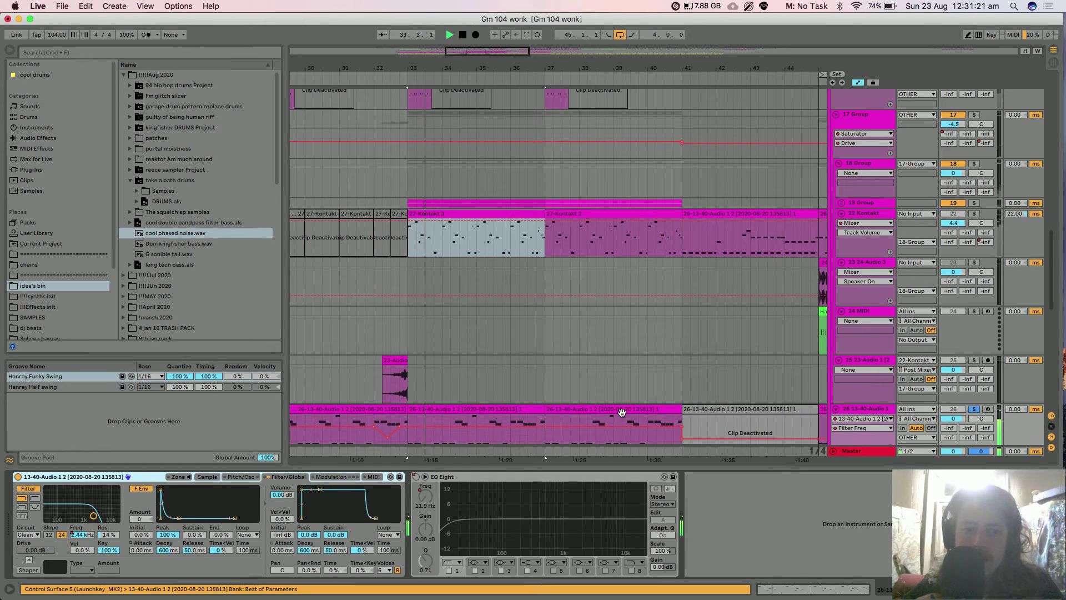
key("space")
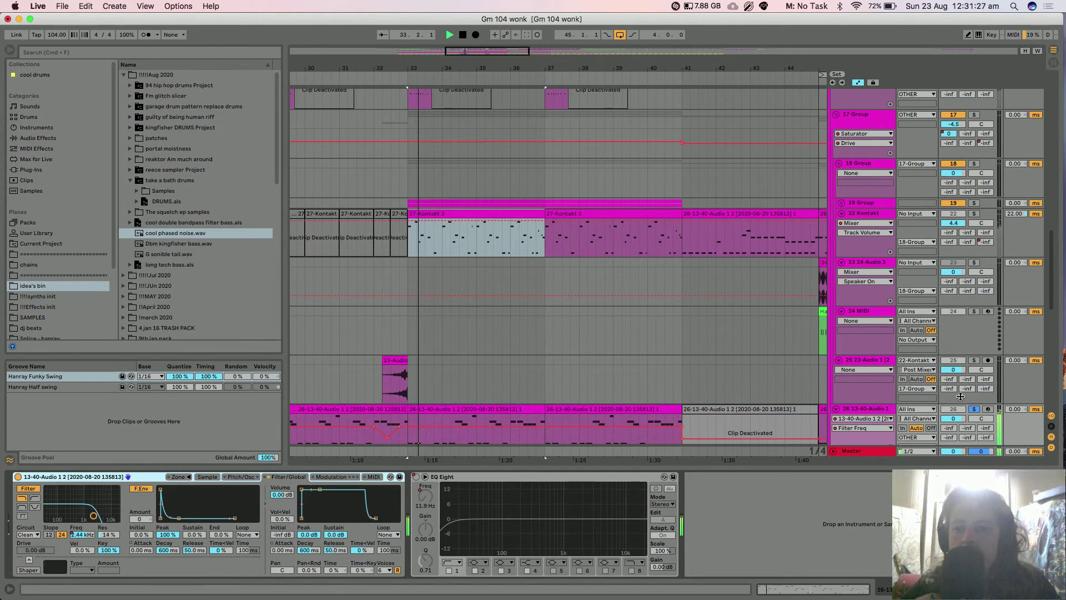
key("space")
Play the 26-13-40-Audio 1 2 clip on the 22 Kontakt track from bar 41 with all tracks audible
scroll(633, 326, "up", 5)
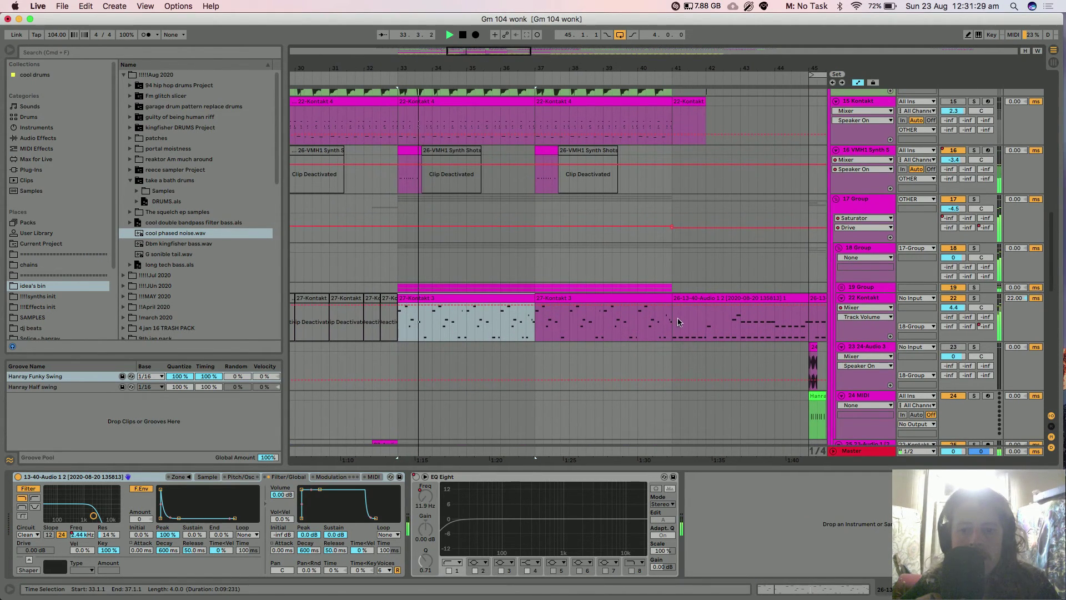
scroll(692, 299, "right", 3)
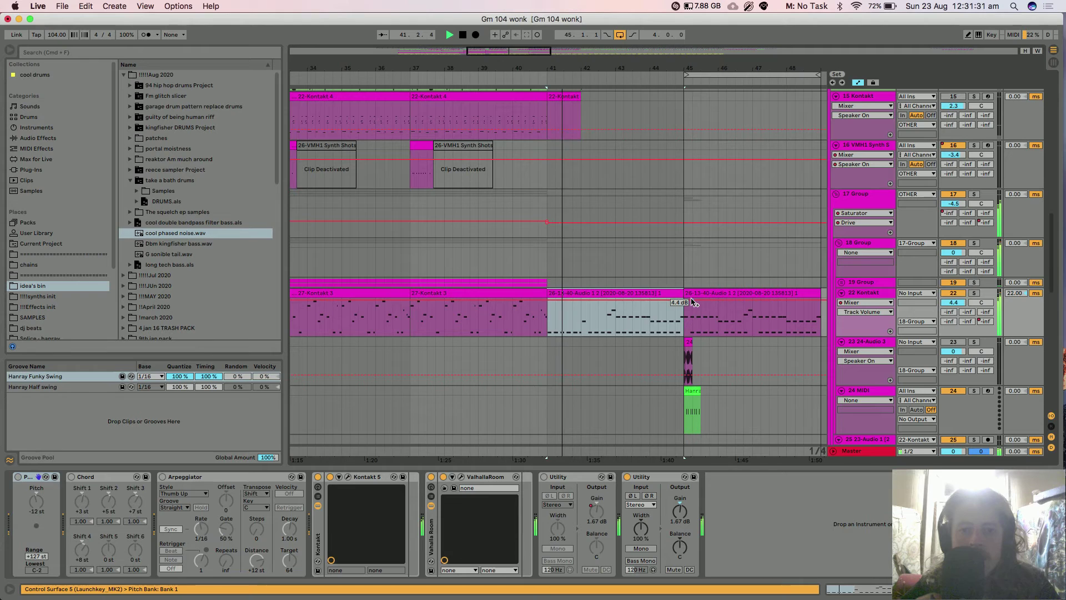
left_click_drag(597, 74, 638, 68)
scroll(558, 266, "down", 3)
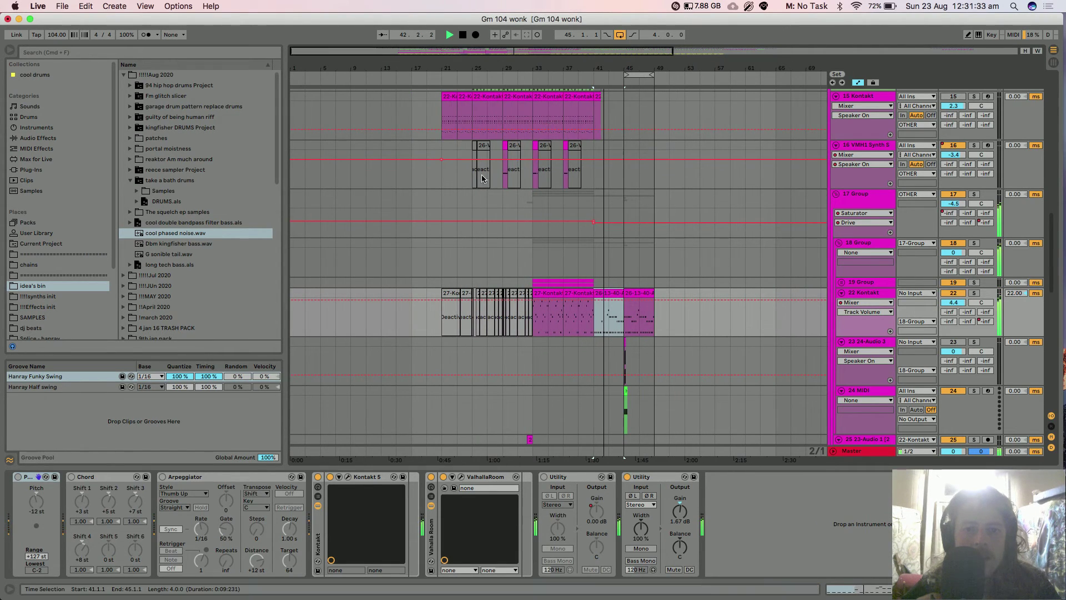
Stop playback and select bars 21 to 33 across the 17 Group track
key("space")
left_click(468, 193)
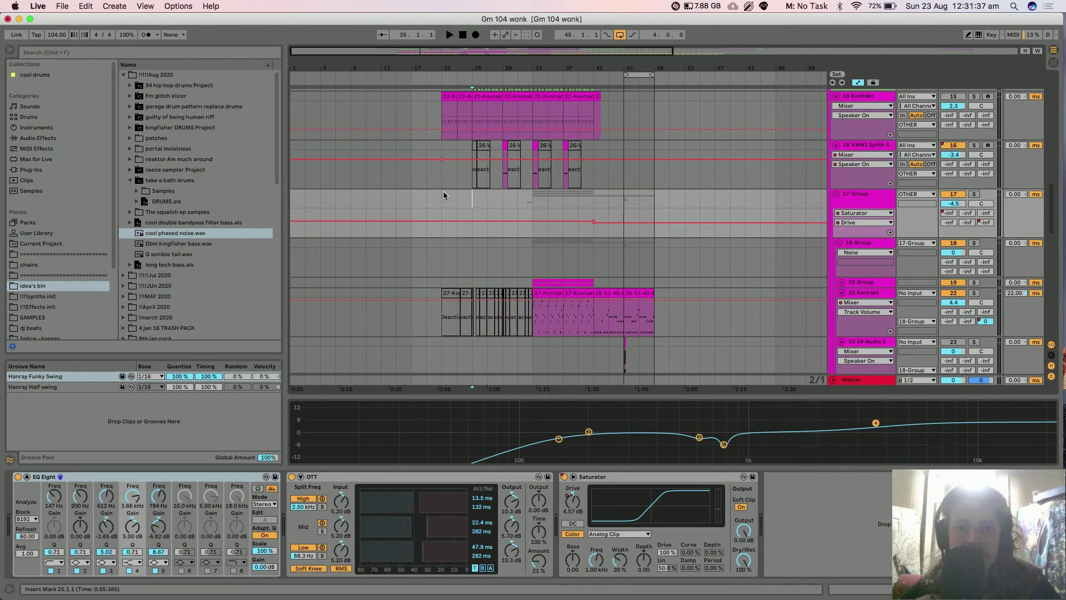
left_click_drag(440, 194, 514, 201)
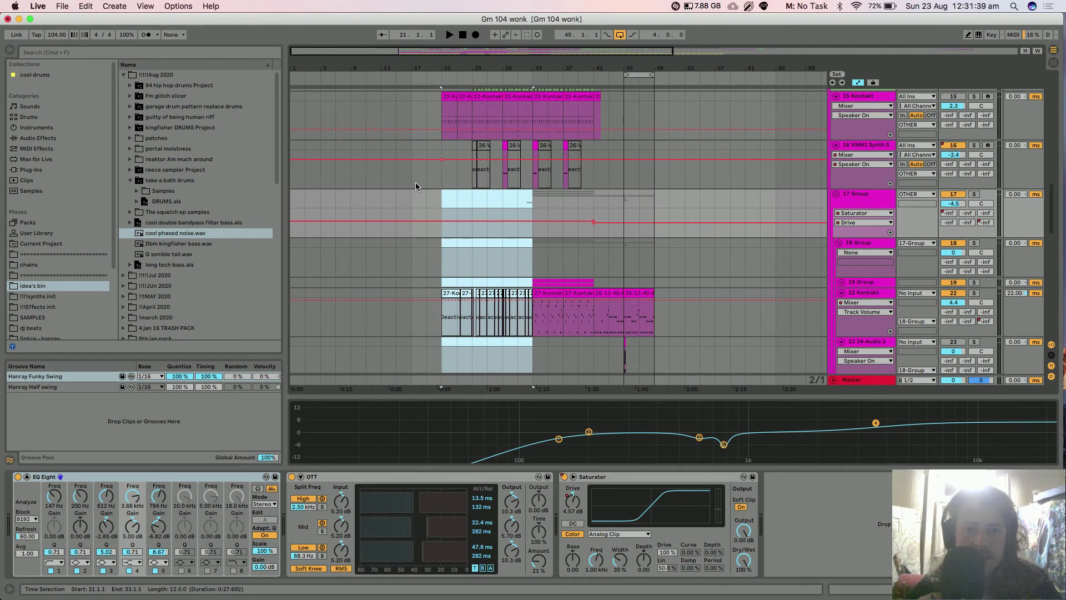
Search the plug-ins for "fx" and expand the FXpansion folder under Audio Units
left_click(36, 170)
left_click(103, 55)
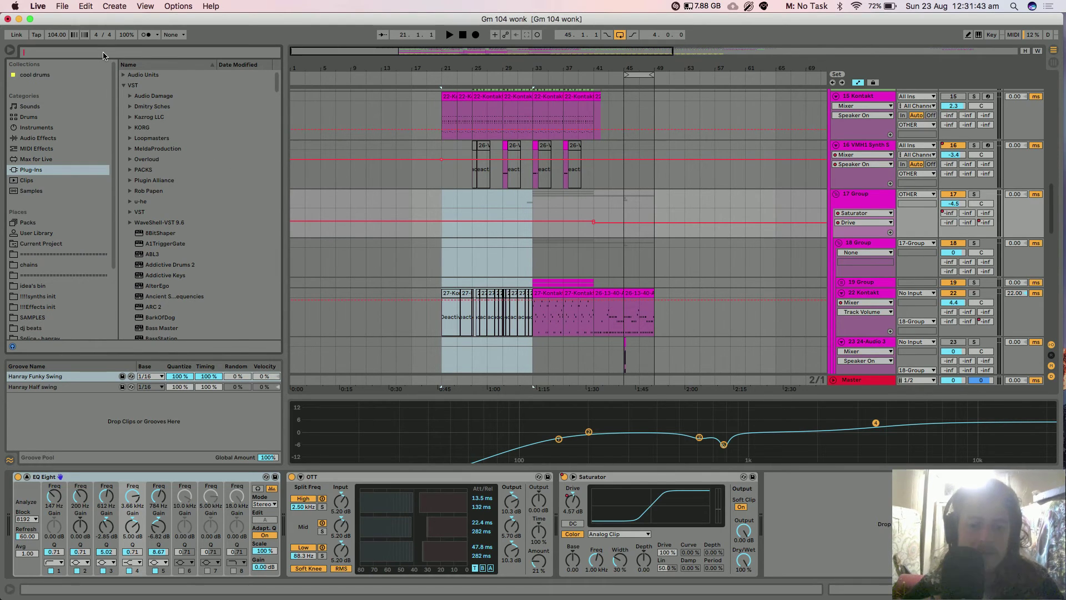
type("fx")
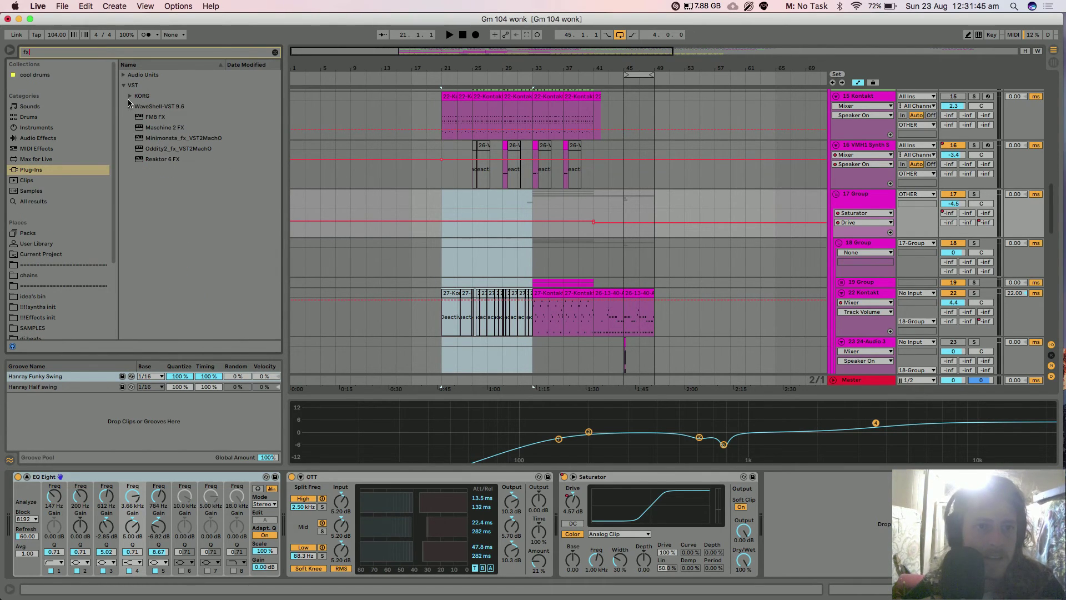
left_click(123, 85)
left_click(123, 74)
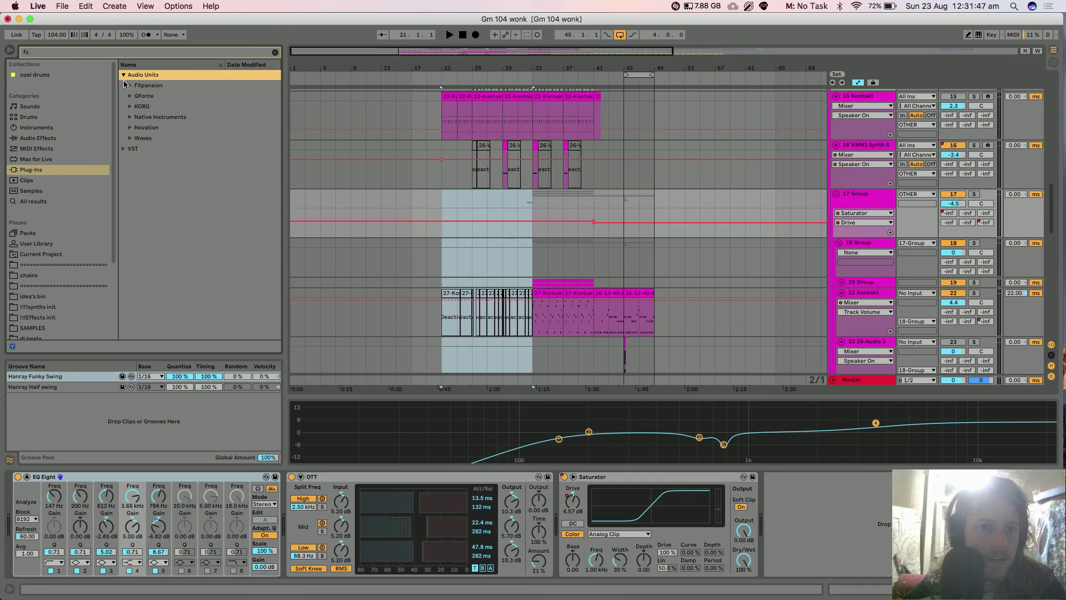
left_click(129, 85)
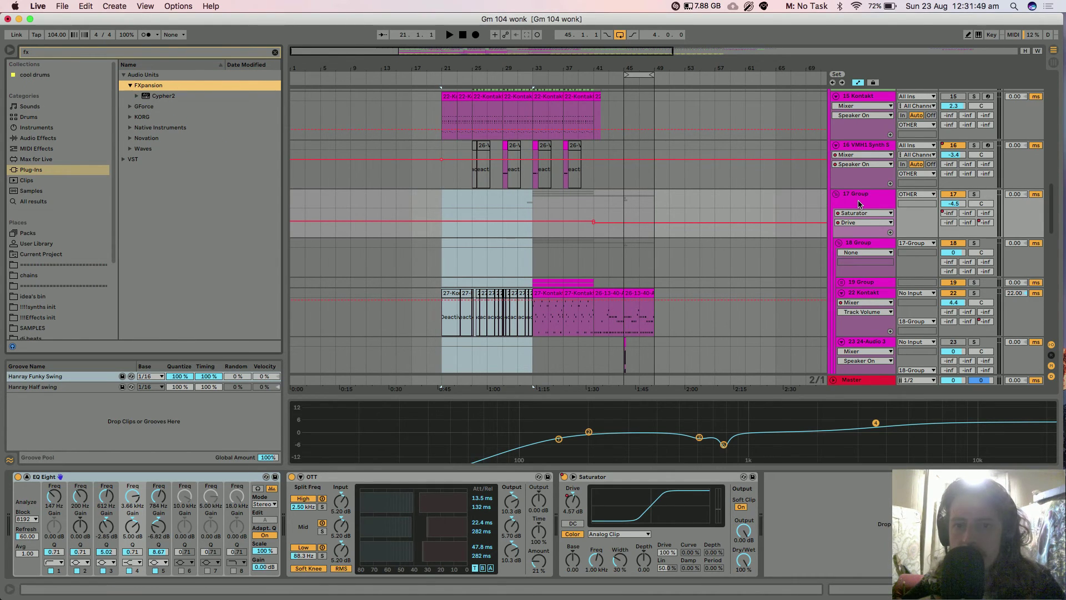
Insert a MIDI track below the 16 VMH1 Synth S track and load Cypher2 on it in demo mode, declining its update
right_click(859, 147)
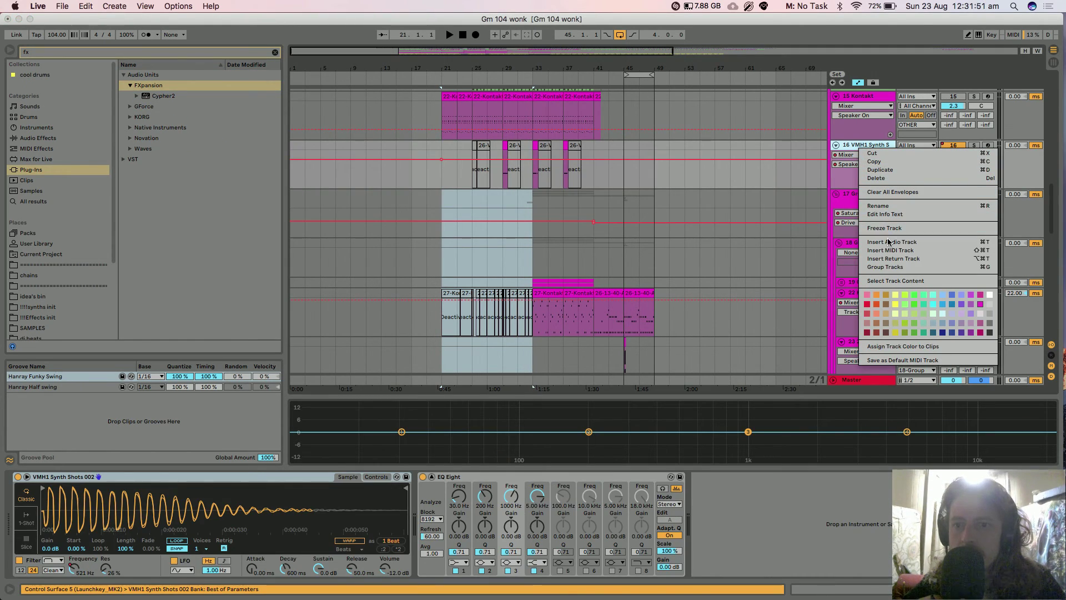
left_click(886, 250)
left_click_drag(161, 96, 541, 197)
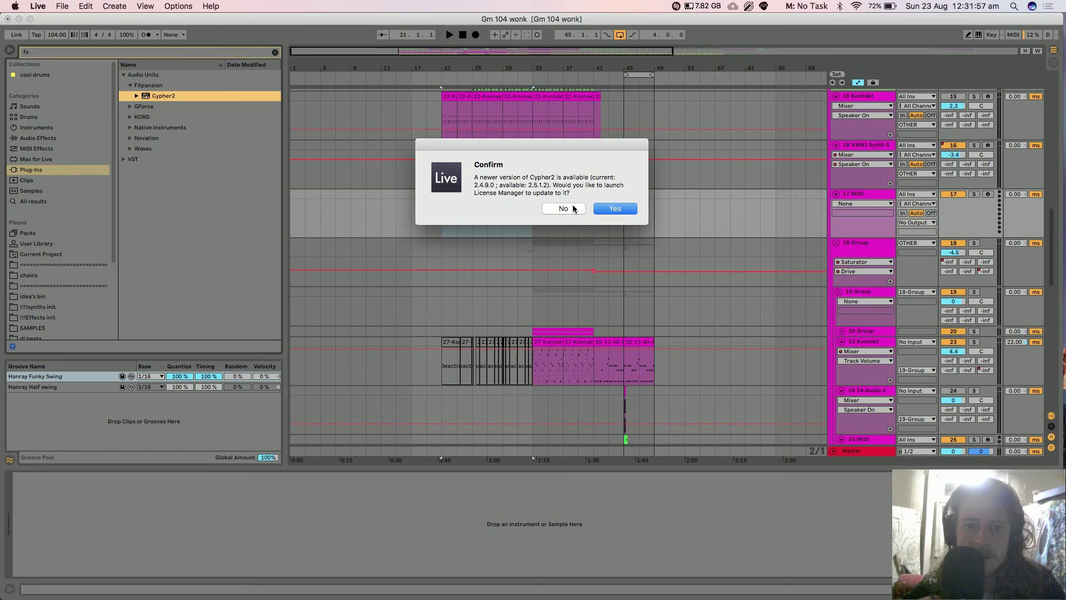
key("Escape")
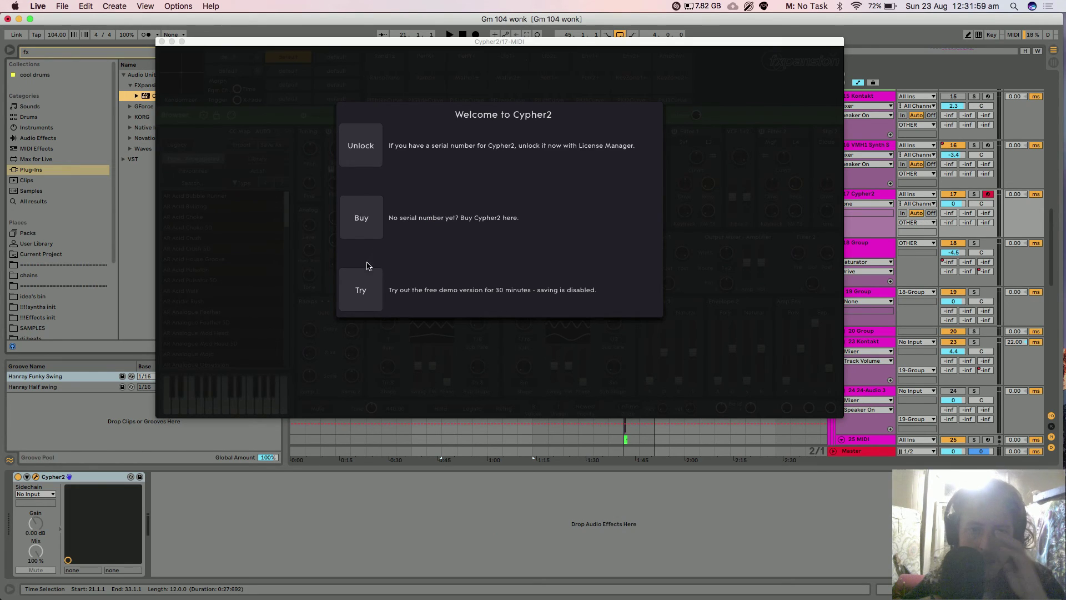
left_click(362, 280)
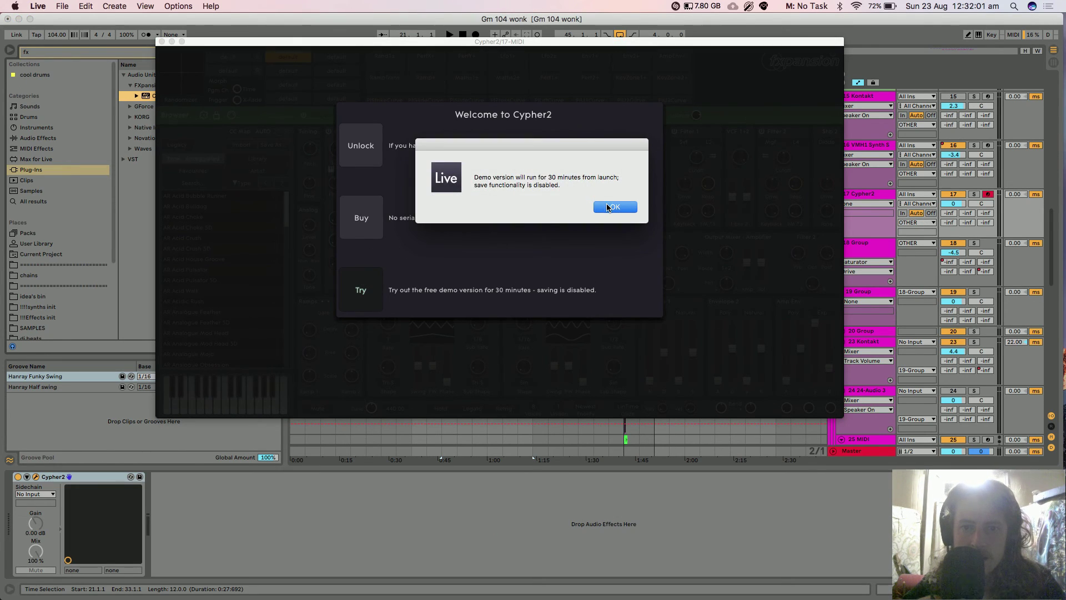
left_click(609, 208)
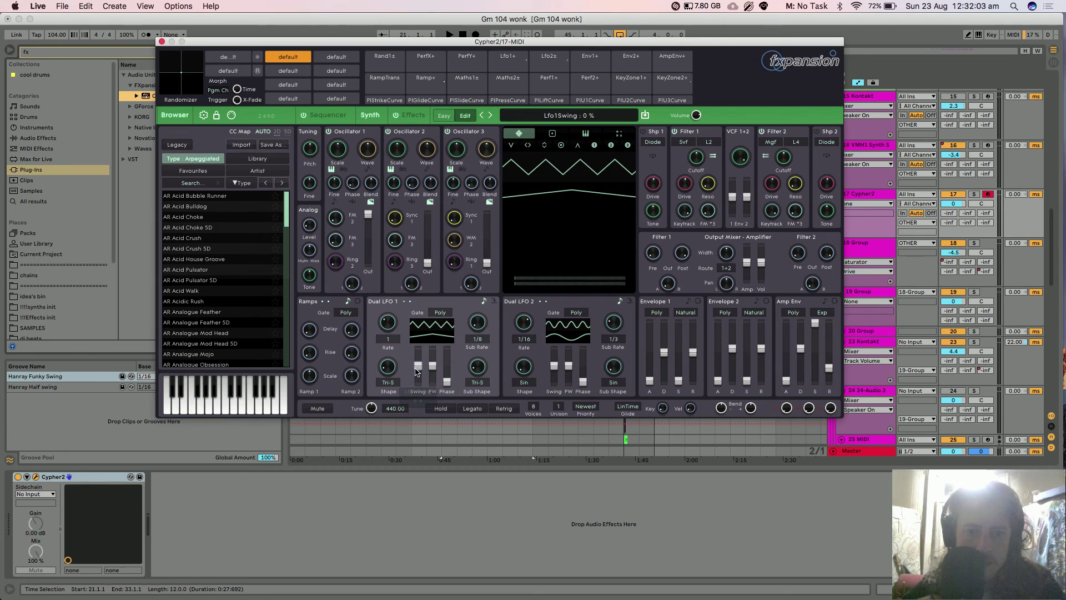
Lower the swing of Cypher2's Dual LFO 1 to -100 % and raise it back to around its middle setting
left_click_drag(417, 366, 417, 383)
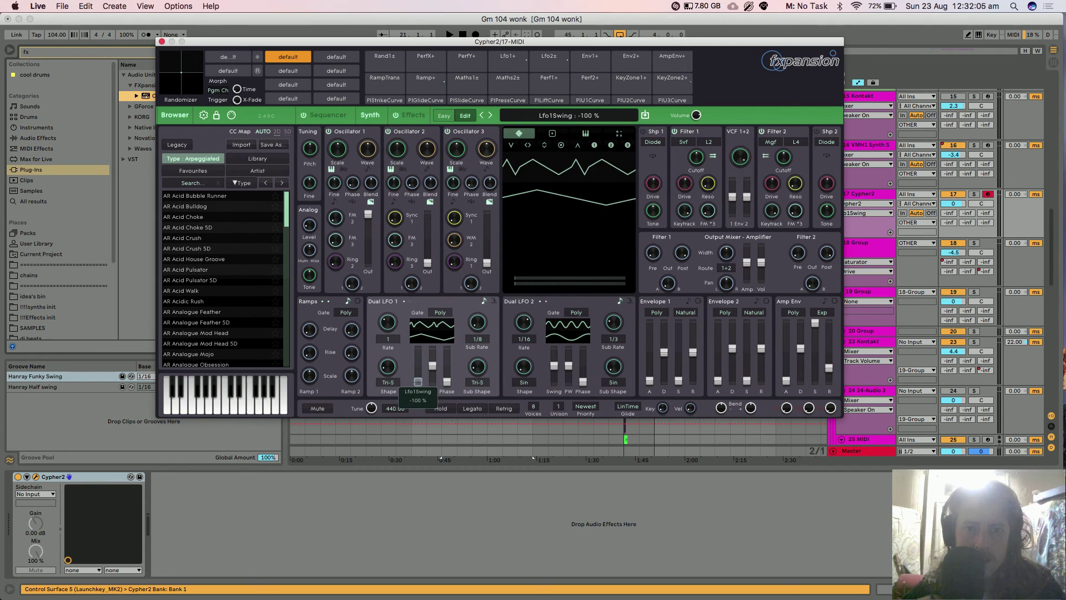
mouse_move(417, 382)
left_mouse_down()
mouse_move(417, 349)
mouse_move(418, 361)
left_mouse_up()
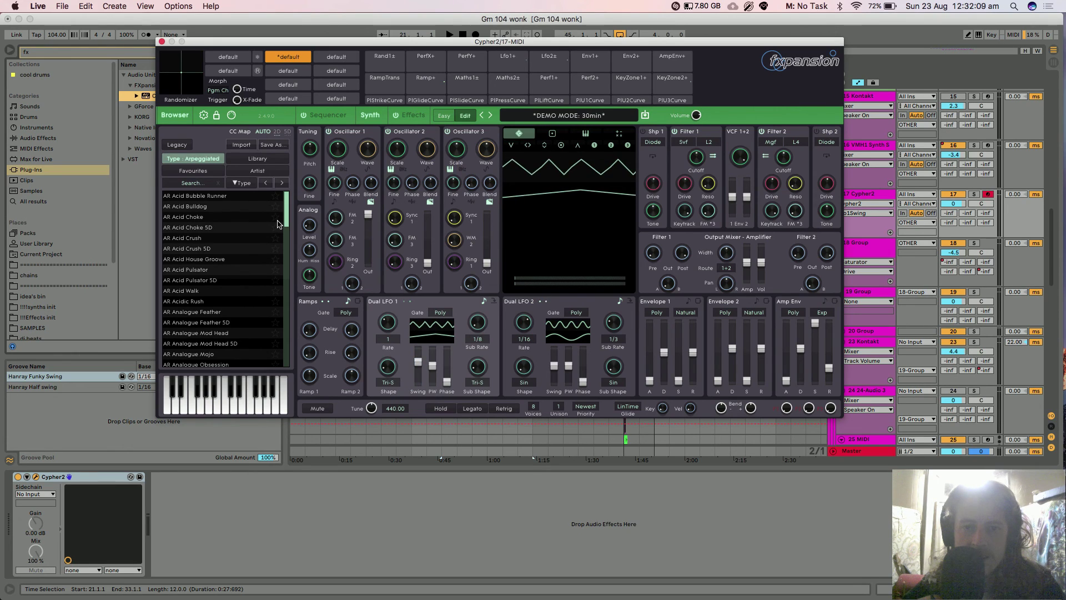
Close the Cypher2 window and delete the device from the 17 Cypher2 track
left_click(161, 42)
left_click(84, 476)
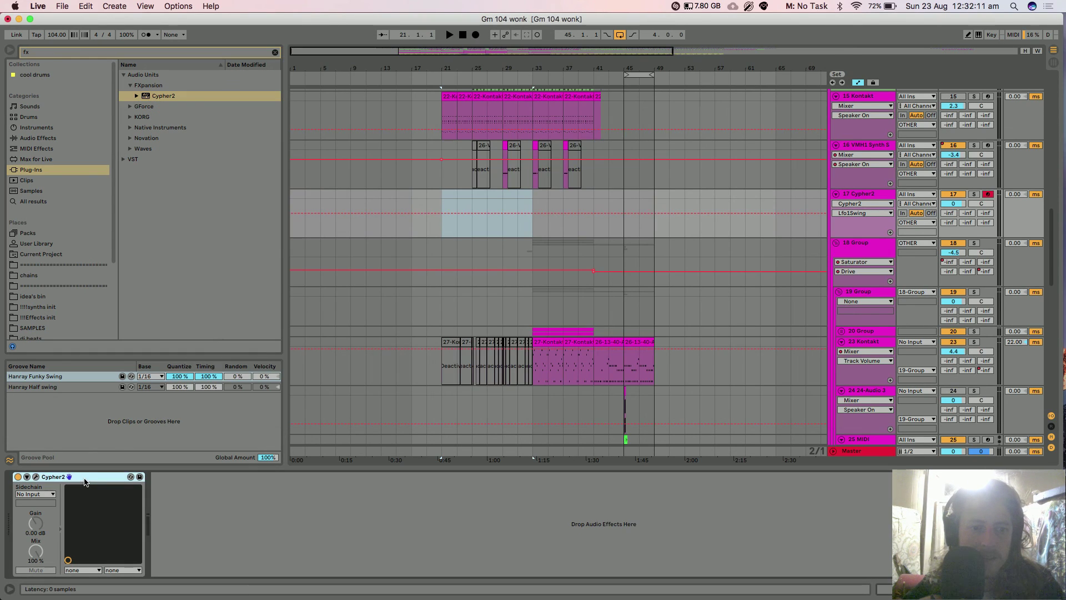
key("Delete")
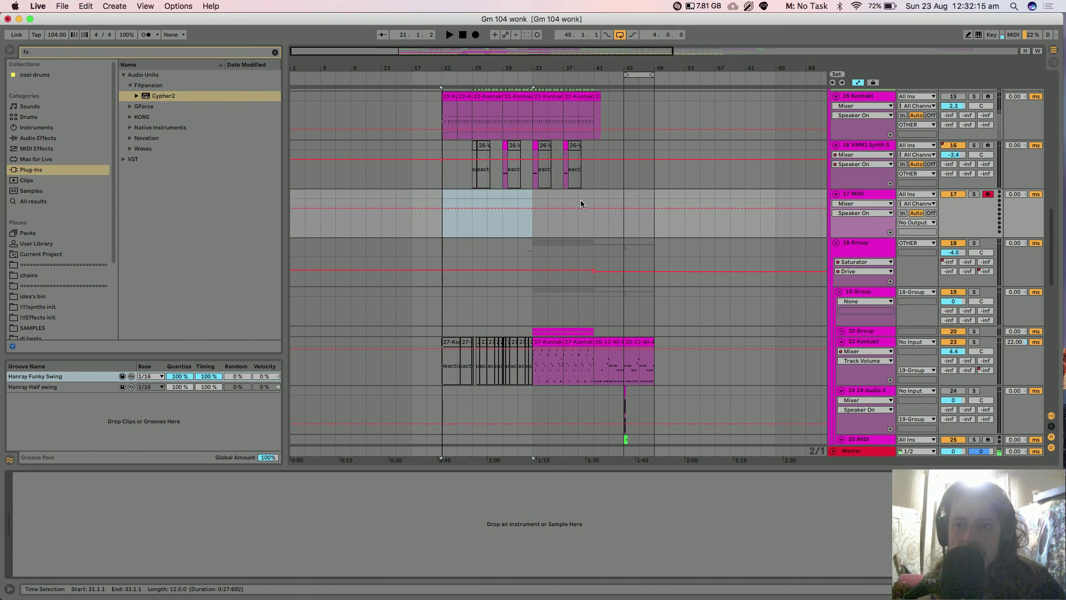
Play the arrangement briefly from bar 21, stop, and place the insert marker at bar 33 on the 17 MIDI track
left_click(446, 195)
key("space")
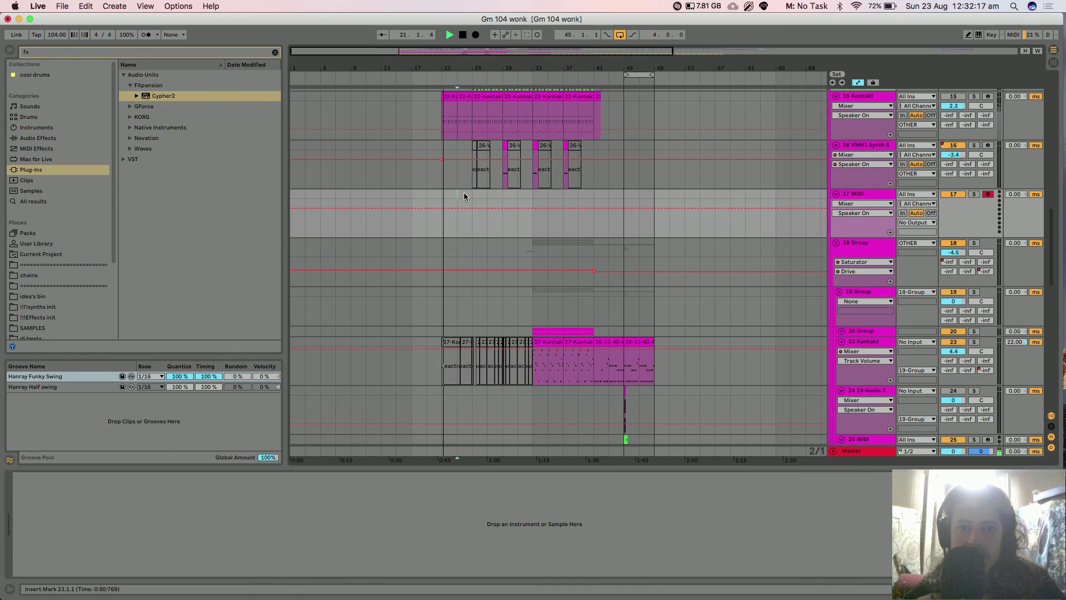
left_click(533, 195)
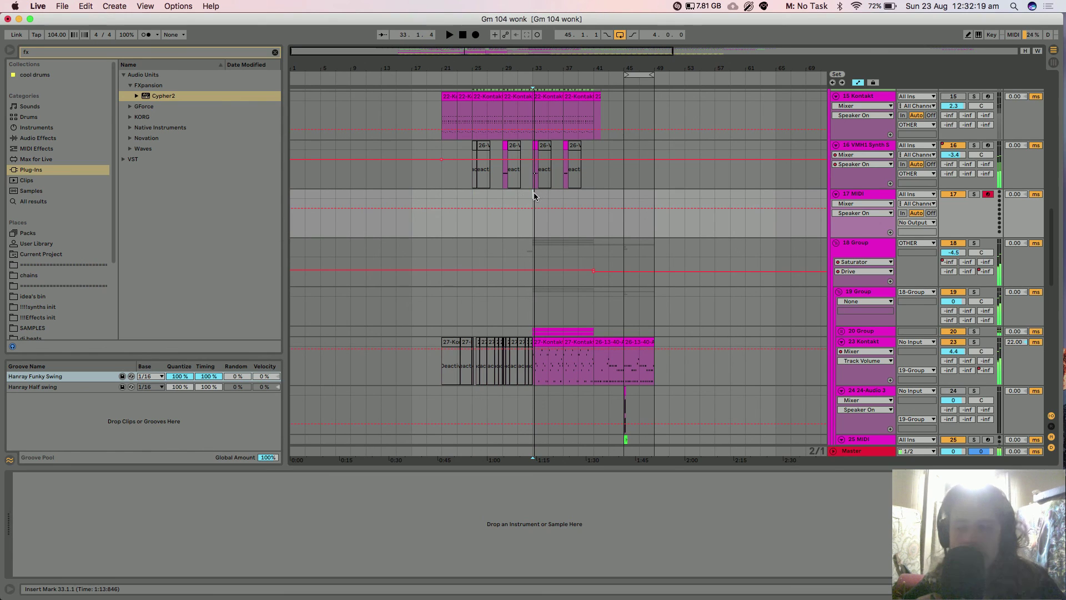
Fold the empty 17 MIDI track in the arrangement
scroll(533, 195, "up", 1)
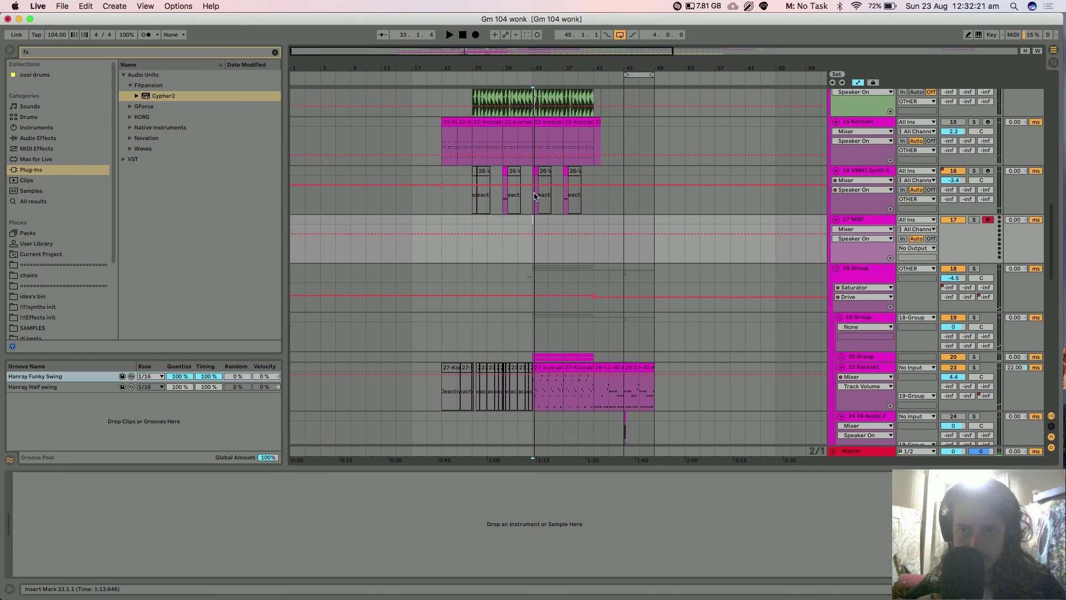
left_click(836, 220)
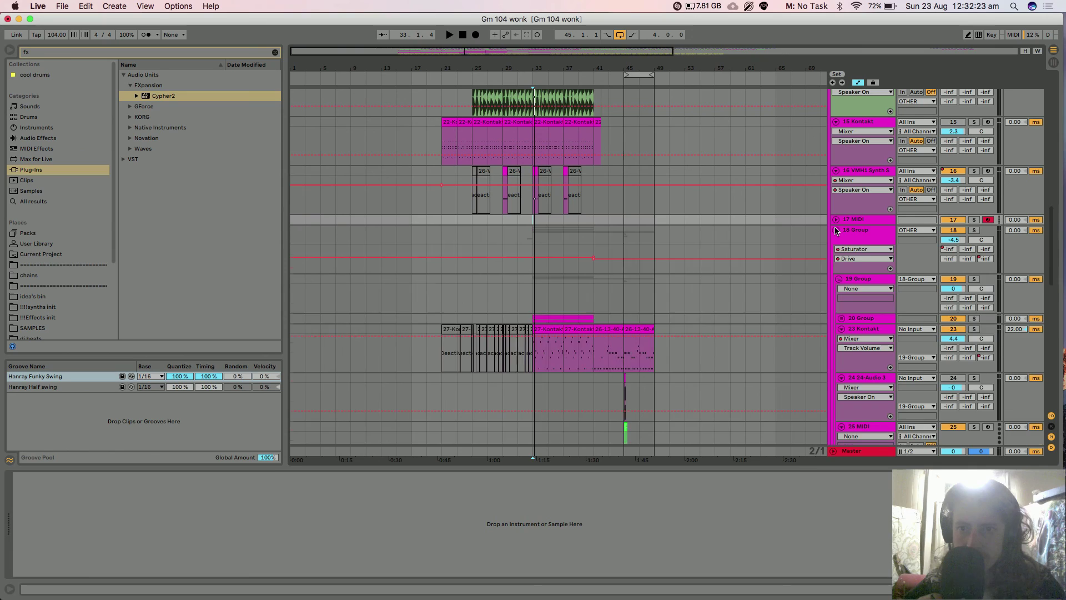